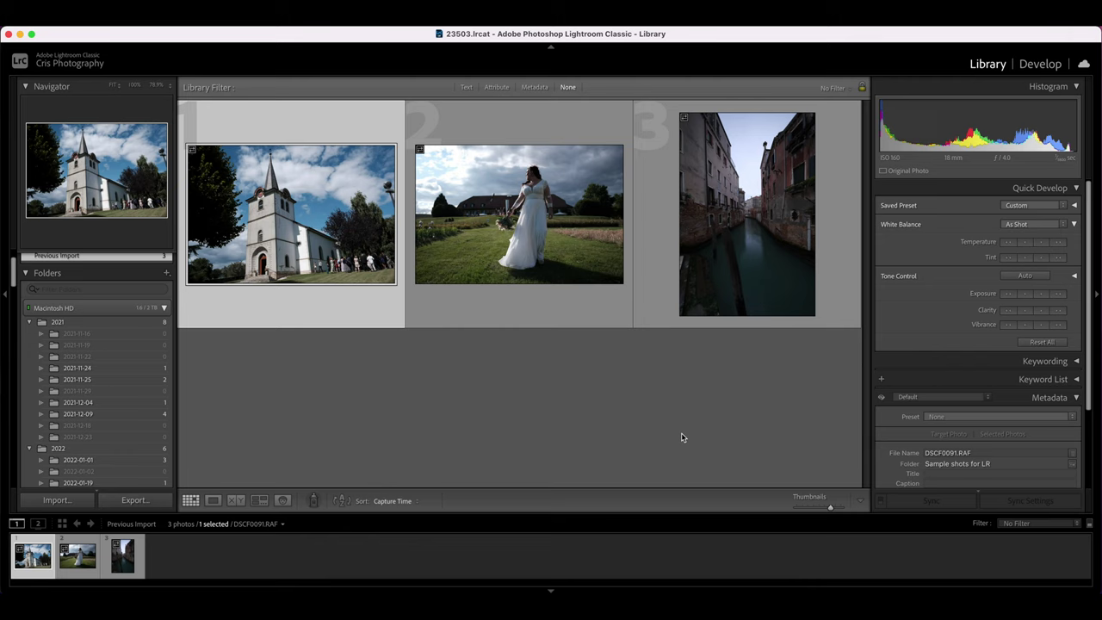
- Send an edited copy of the church photo to the Dehancer Lightroom Plugin
{"action": "left_click", "coordinate": [602, 274]}
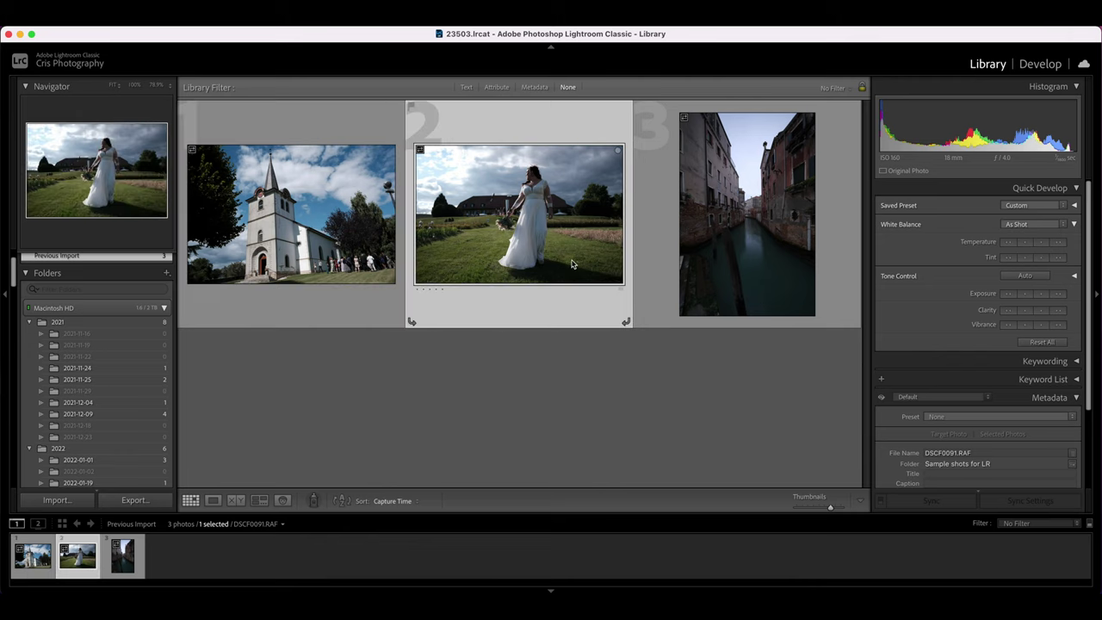
{"action": "left_click", "coordinate": [701, 246]}
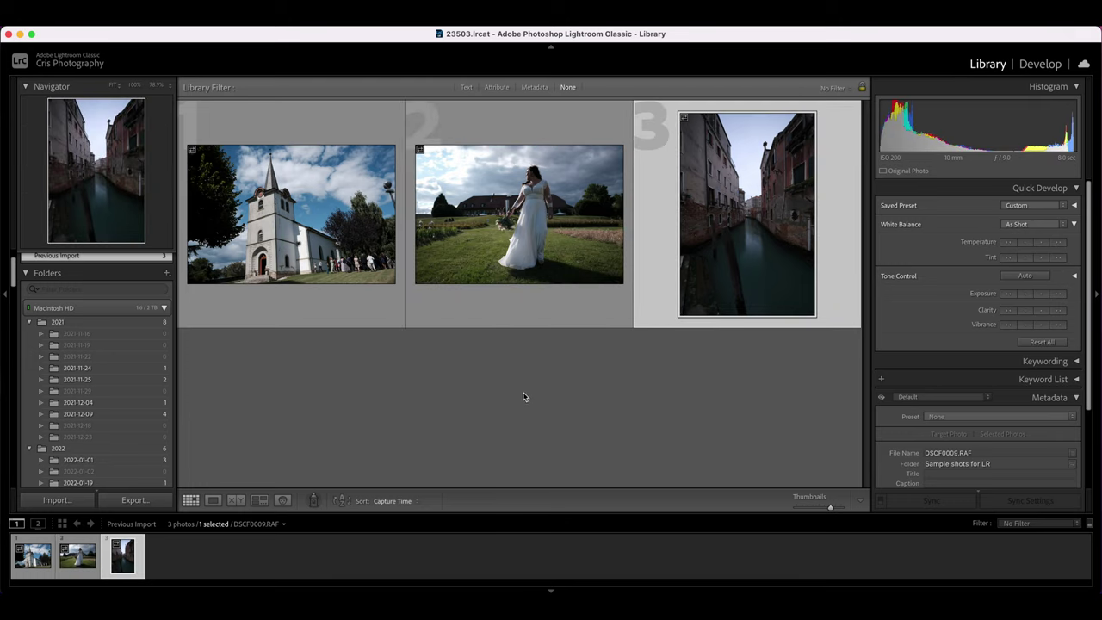
{"action": "left_click", "coordinate": [328, 224]}
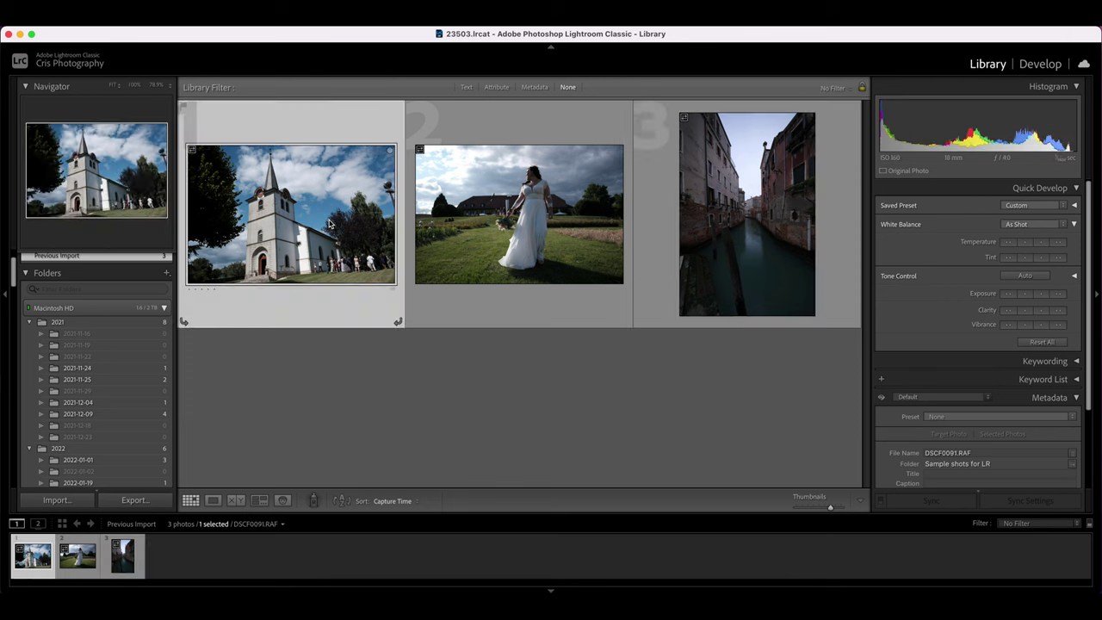
{"action": "right_click", "coordinate": [328, 224]}
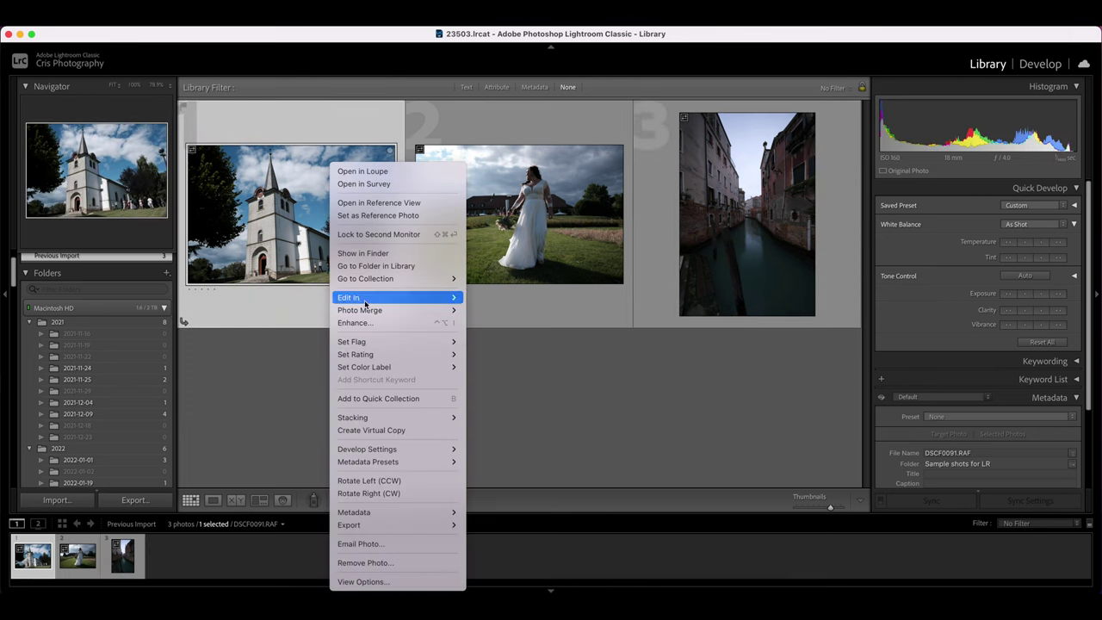
{"action": "mouse_move", "coordinate": [396, 297]}
{"action": "left_click", "coordinate": [525, 311]}
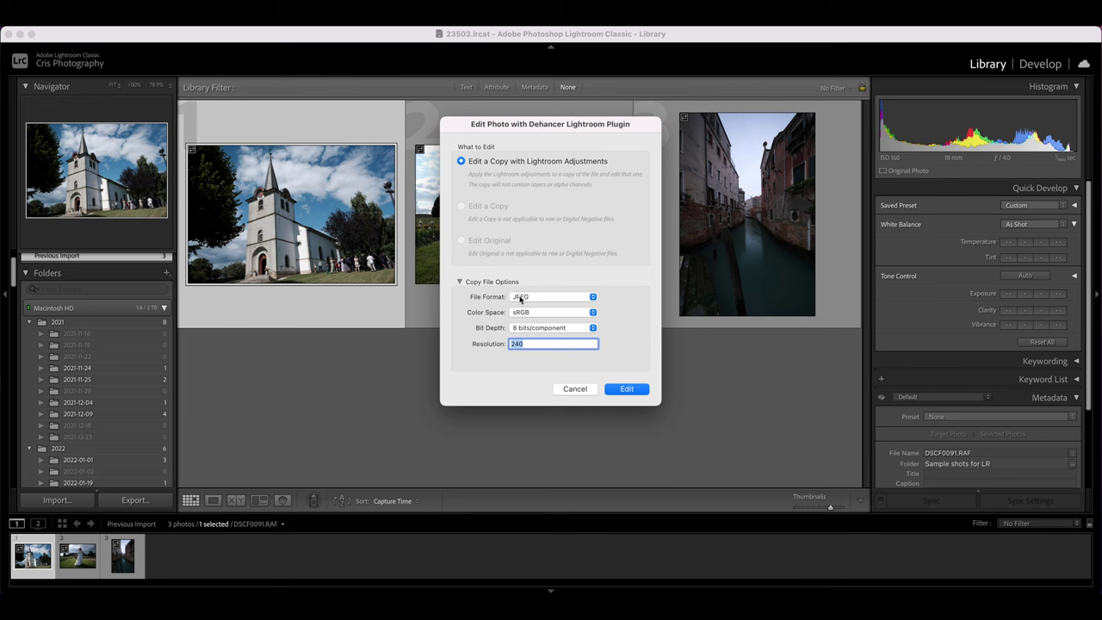
{"action": "left_click", "coordinate": [629, 389]}
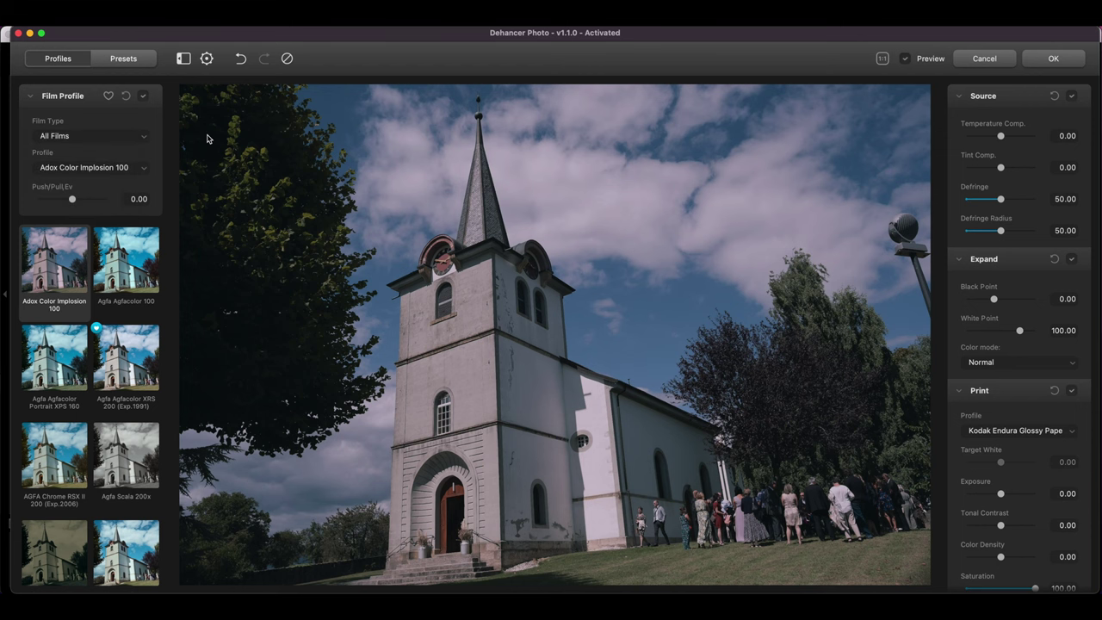
- Try Agfa Agfacolor 100 and Agfacolor Portrait XPS 160, then return to Adox Color Implosion 100
{"action": "left_click", "coordinate": [102, 139]}
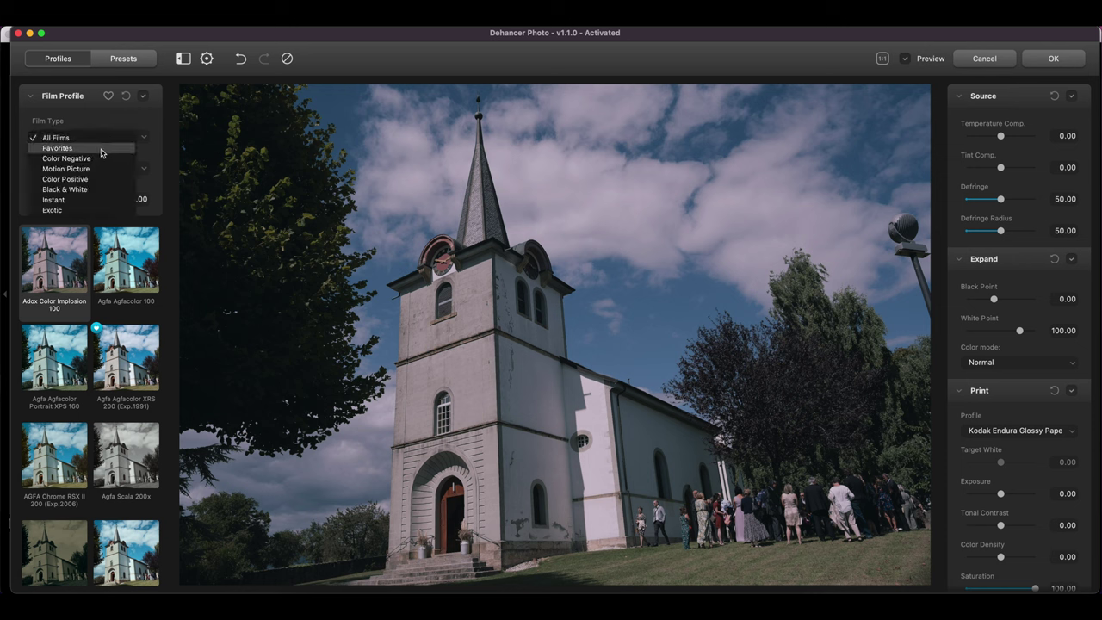
{"action": "left_click", "coordinate": [172, 251]}
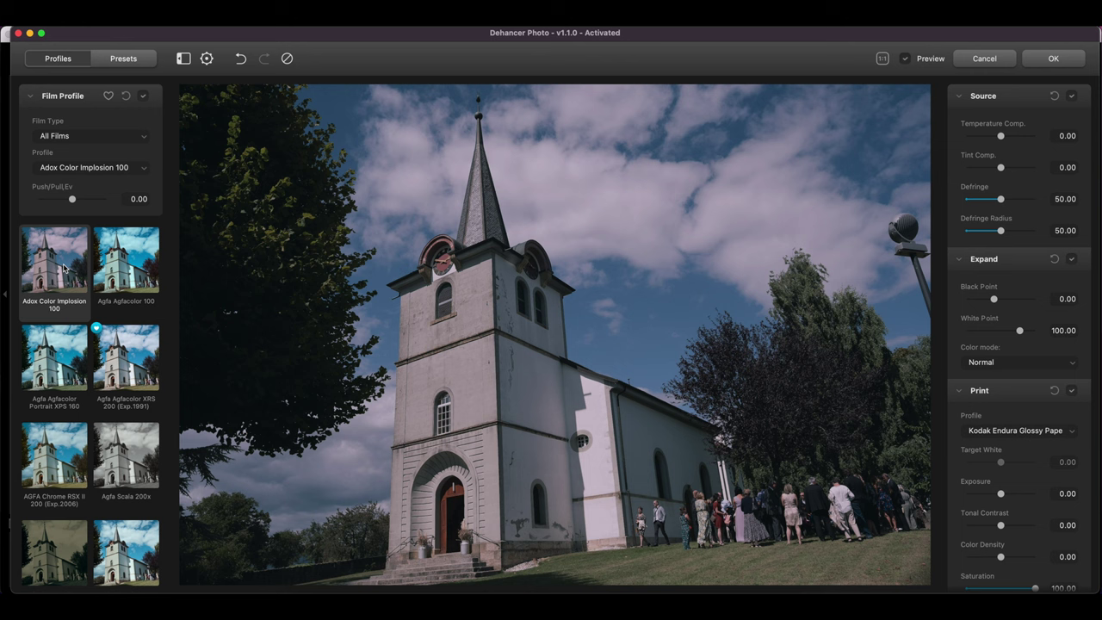
{"action": "left_click", "coordinate": [125, 268]}
{"action": "left_click", "coordinate": [54, 355]}
{"action": "left_click", "coordinate": [54, 258]}
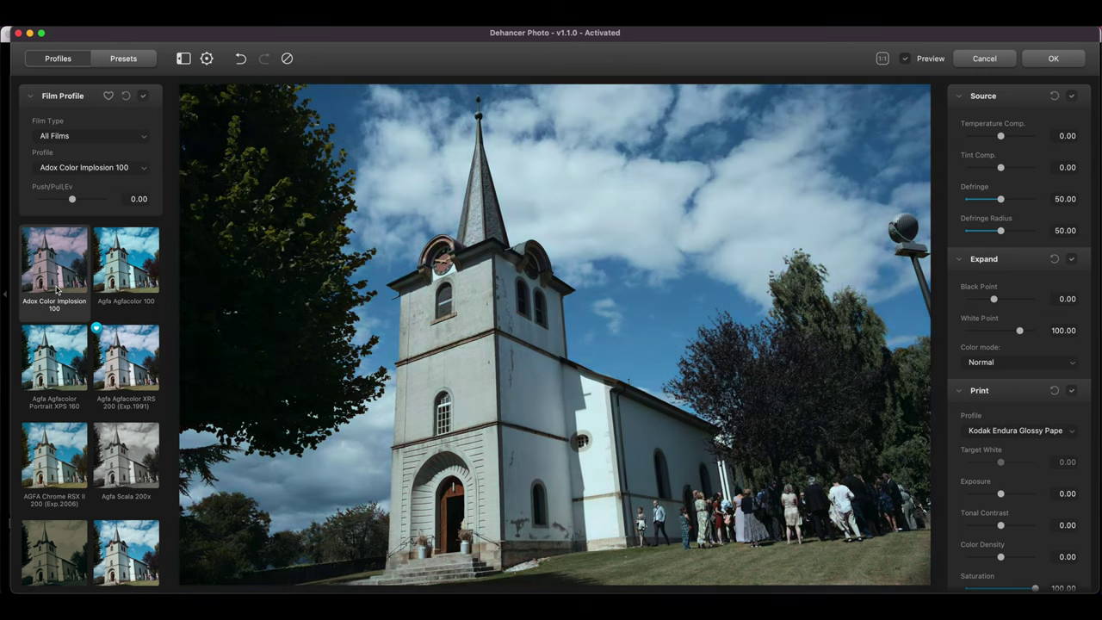
- Cycle the film type filter through Favorites, Color Negative, Motion Picture, Black & White and Instant
{"action": "left_click", "coordinate": [94, 137]}
{"action": "left_click", "coordinate": [94, 148]}
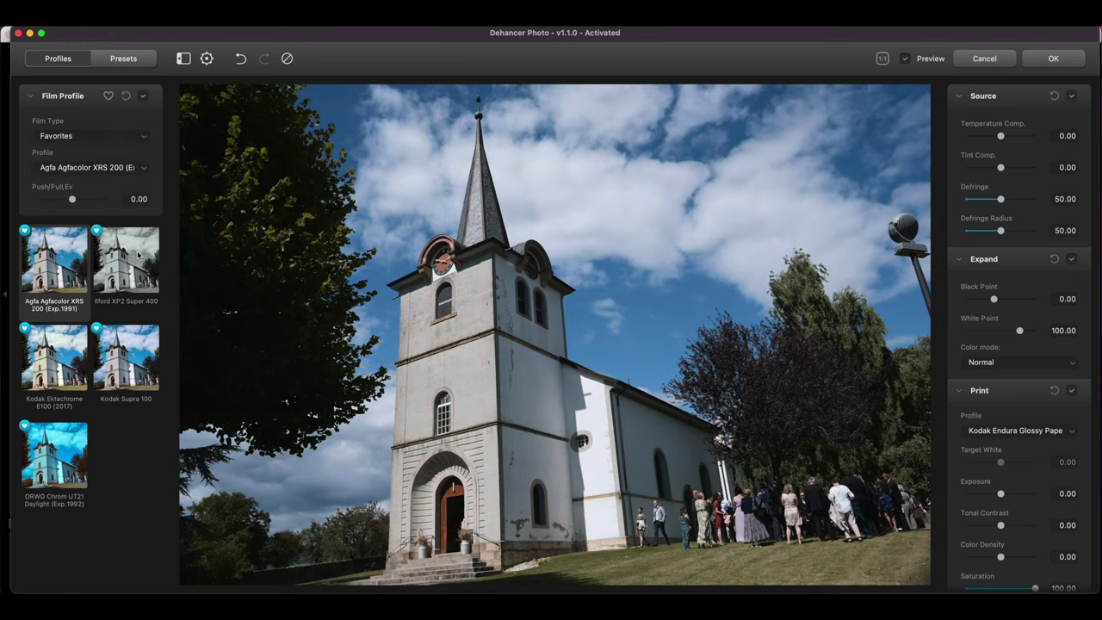
{"action": "left_click", "coordinate": [108, 147]}
{"action": "left_click", "coordinate": [107, 148]}
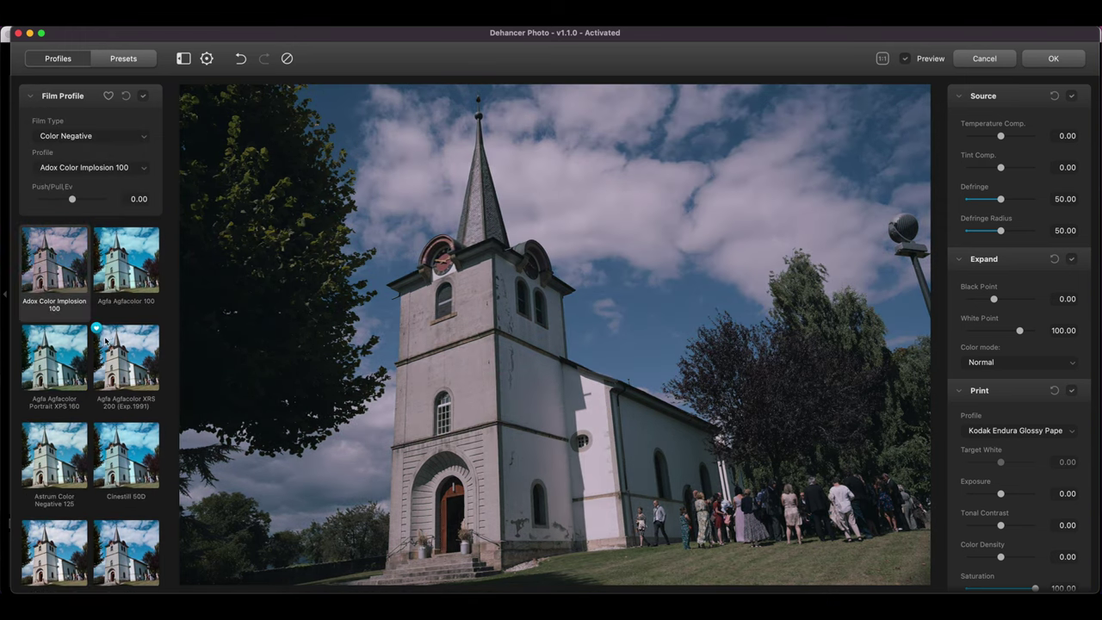
{"action": "left_click", "coordinate": [122, 140]}
{"action": "left_click", "coordinate": [113, 147]}
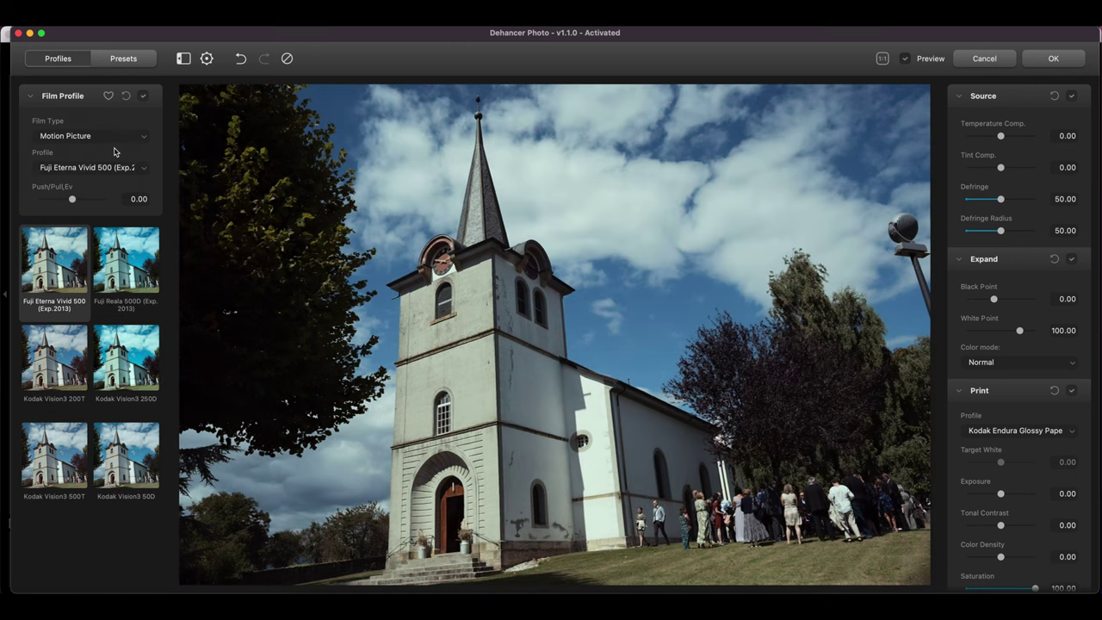
{"action": "left_click", "coordinate": [118, 142]}
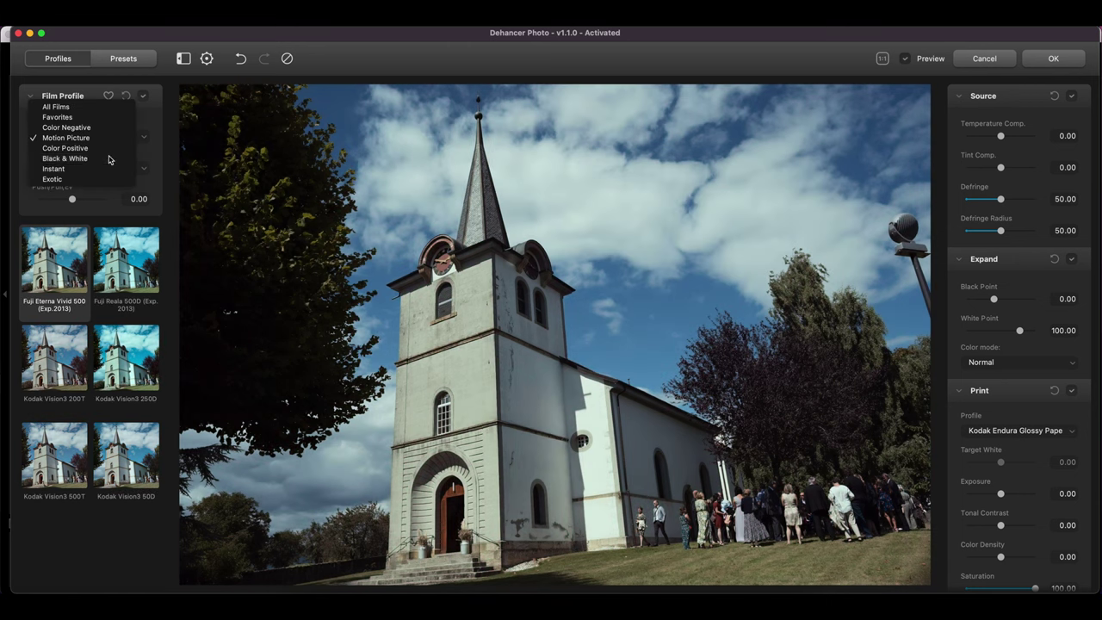
{"action": "left_click", "coordinate": [112, 159]}
{"action": "left_click", "coordinate": [110, 145]}
{"action": "left_click", "coordinate": [116, 147]}
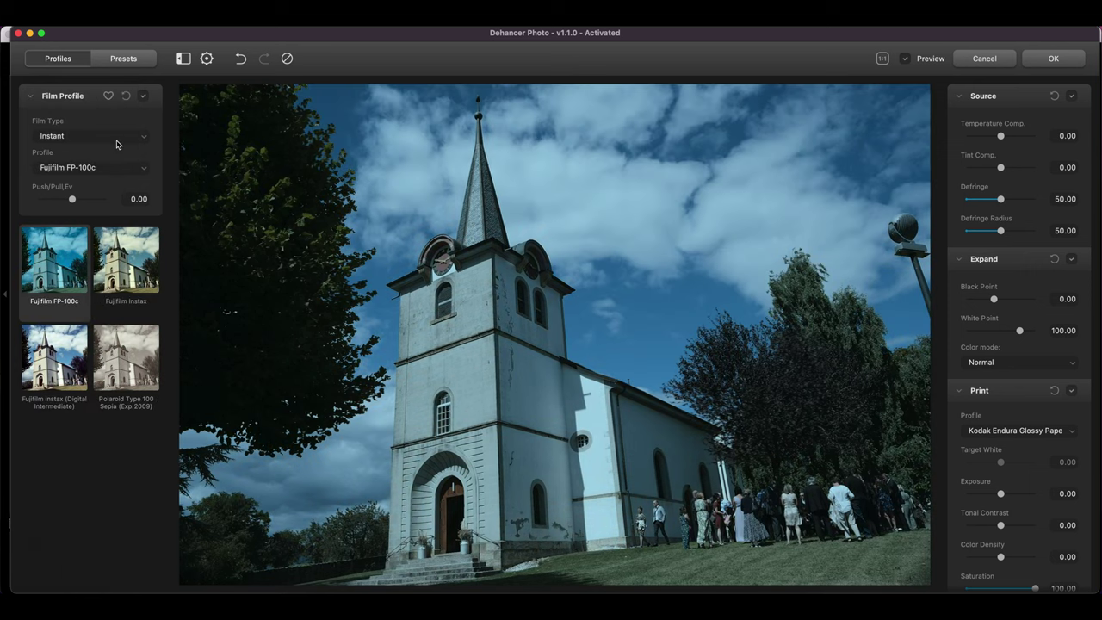
- Set the film type to Color Negative and bring up its profile list
{"action": "left_click", "coordinate": [98, 139]}
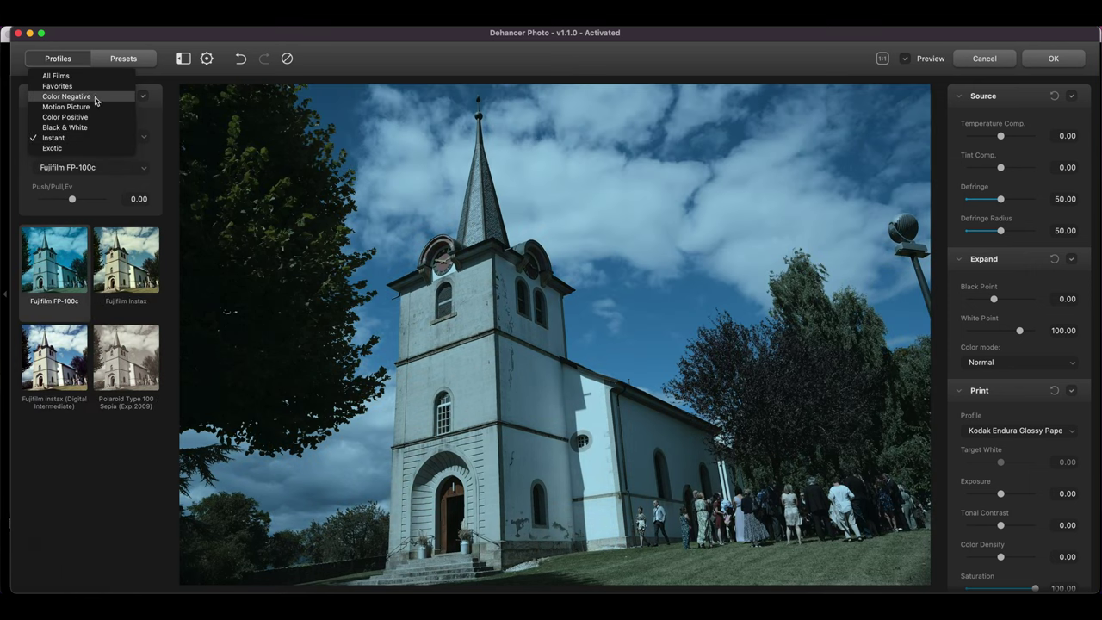
{"action": "left_click", "coordinate": [94, 96]}
{"action": "scroll", "coordinate": [111, 387], "scroll_direction": "down", "scroll_amount": 5}
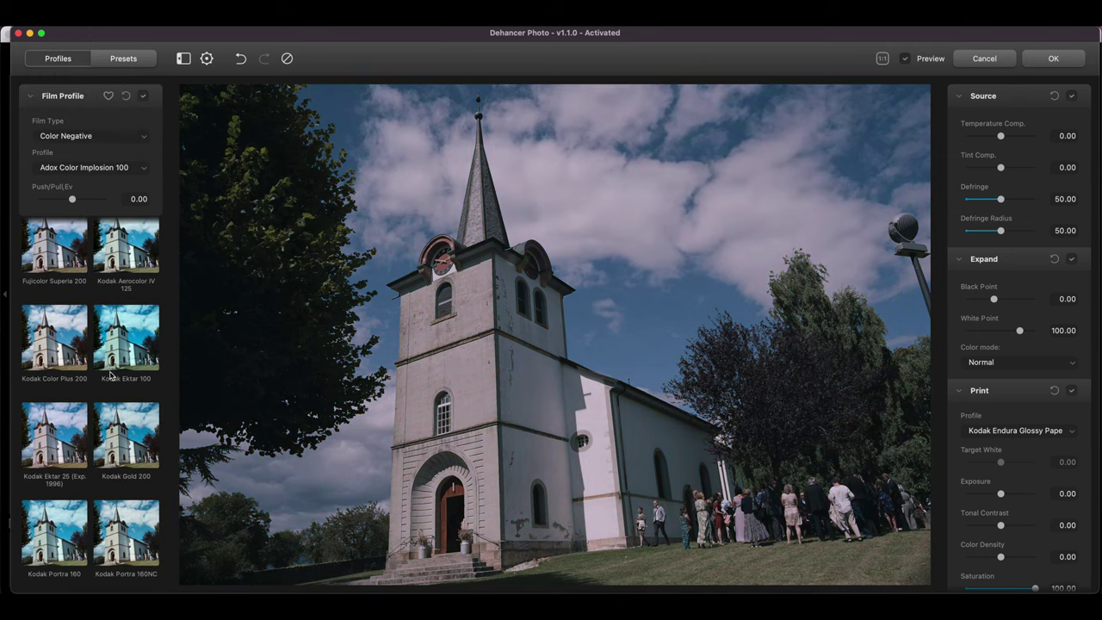
{"action": "left_click", "coordinate": [81, 171]}
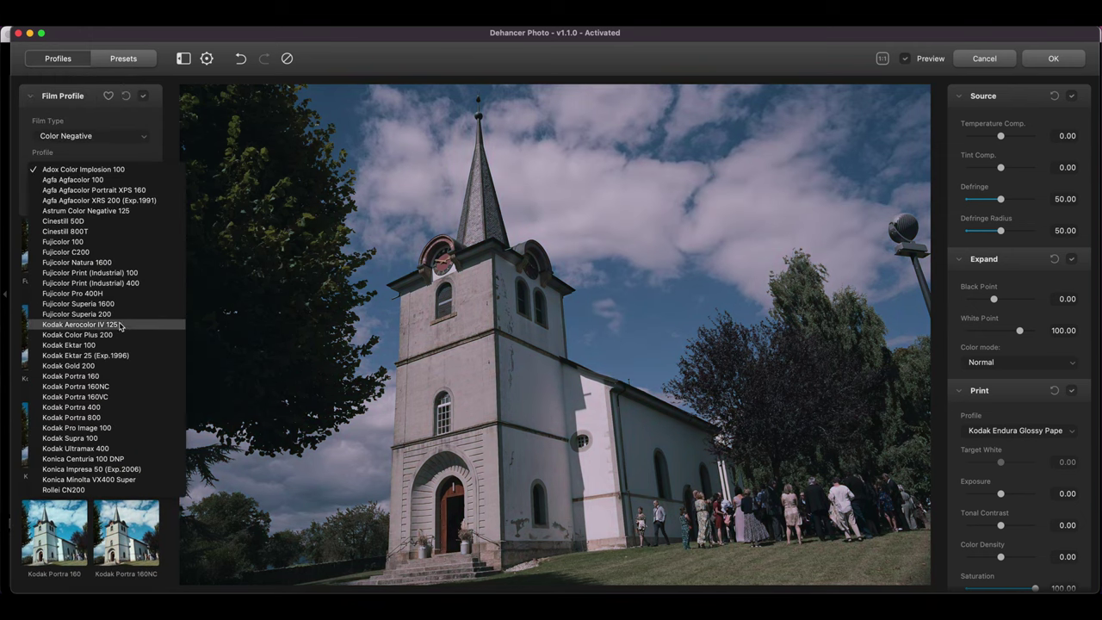
- Apply the Kodak Portra 400 profile and check the church tower at 1:1 before fitting back
{"action": "left_click", "coordinate": [117, 407]}
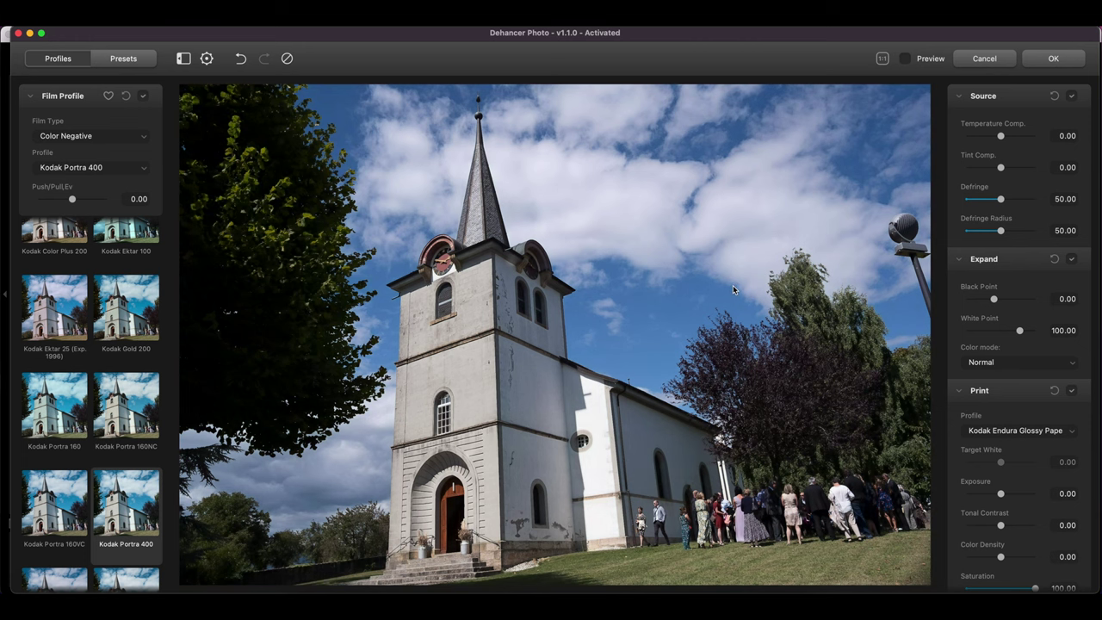
{"action": "left_click", "coordinate": [664, 522]}
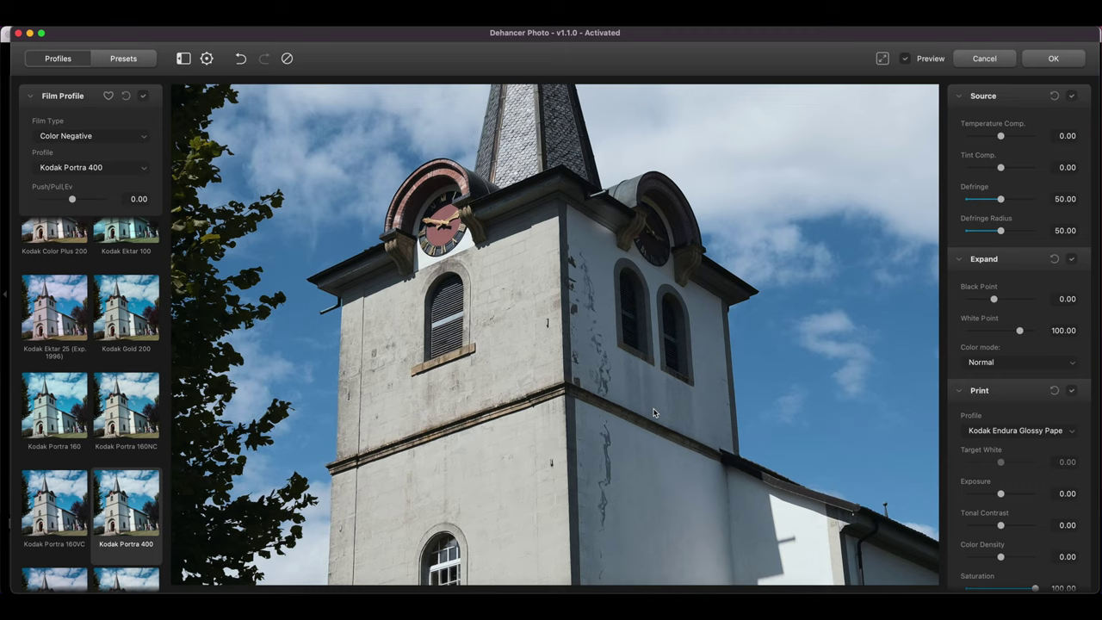
{"action": "left_click", "coordinate": [653, 412]}
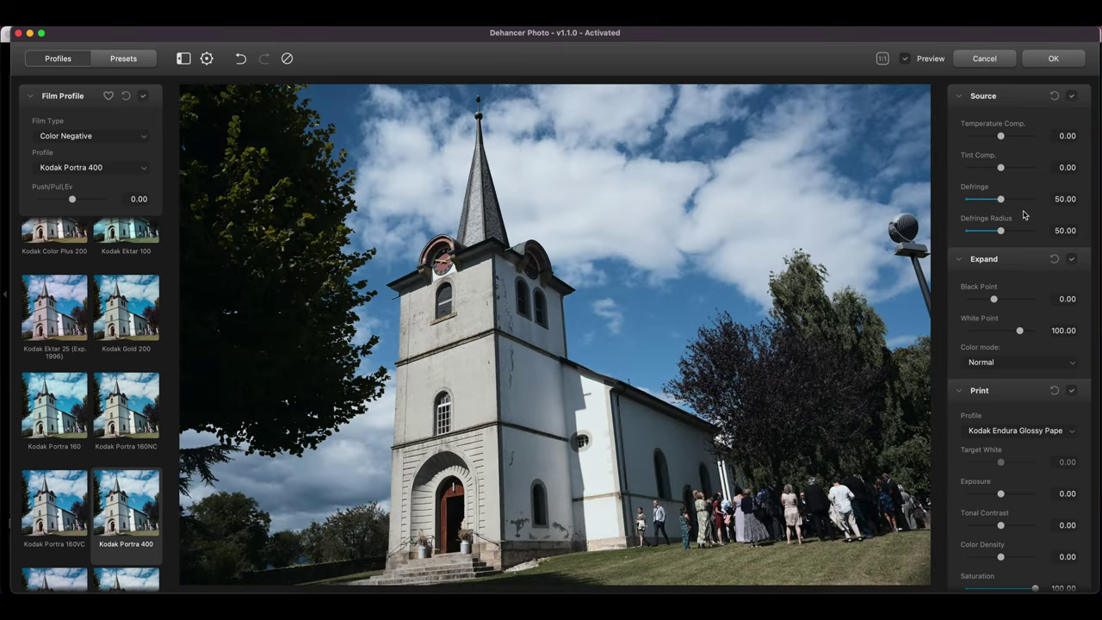
{"action": "left_click", "coordinate": [1002, 136]}
{"action": "left_click_drag", "start_coordinate": [1002, 137], "coordinate": [980, 138]}
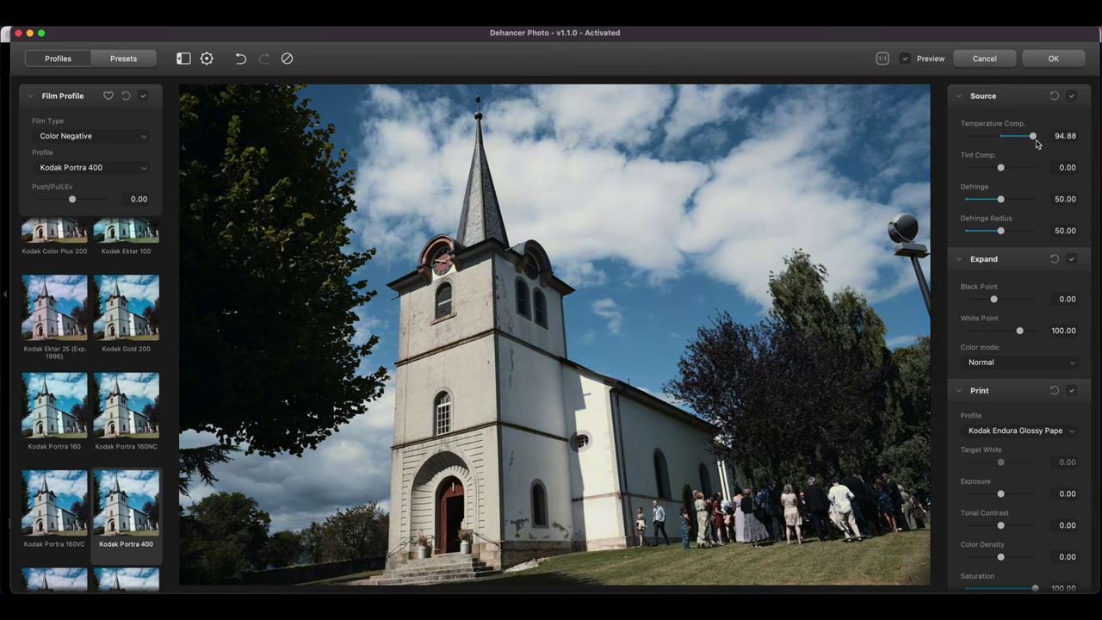
{"action": "double_click", "coordinate": [980, 138]}
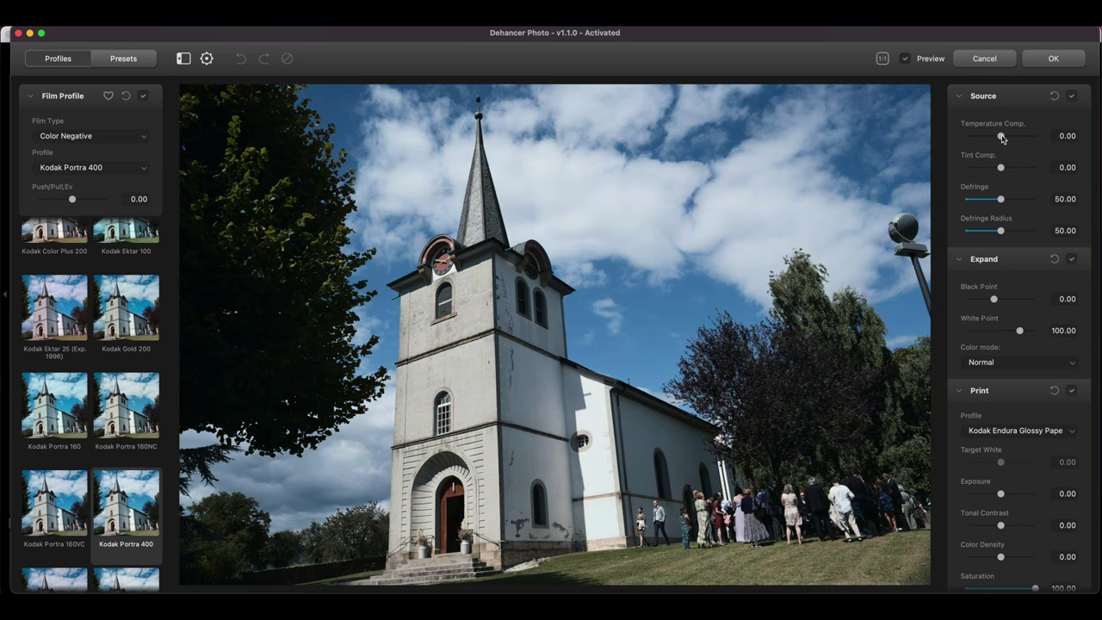
{"action": "left_click_drag", "start_coordinate": [1001, 171], "coordinate": [1028, 175]}
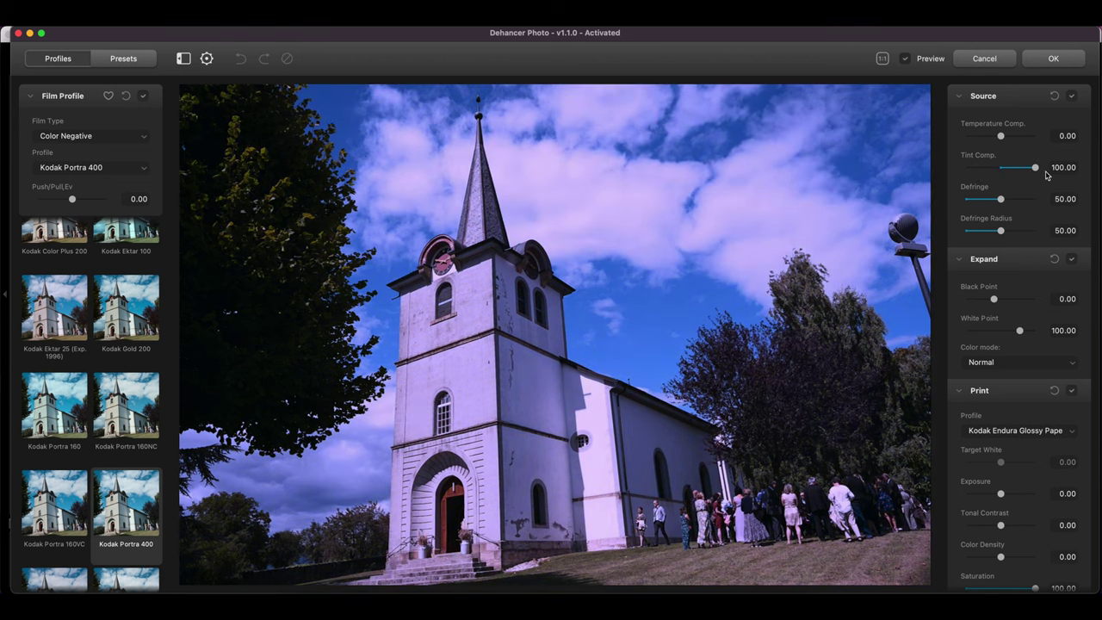
{"action": "double_click", "coordinate": [1028, 175]}
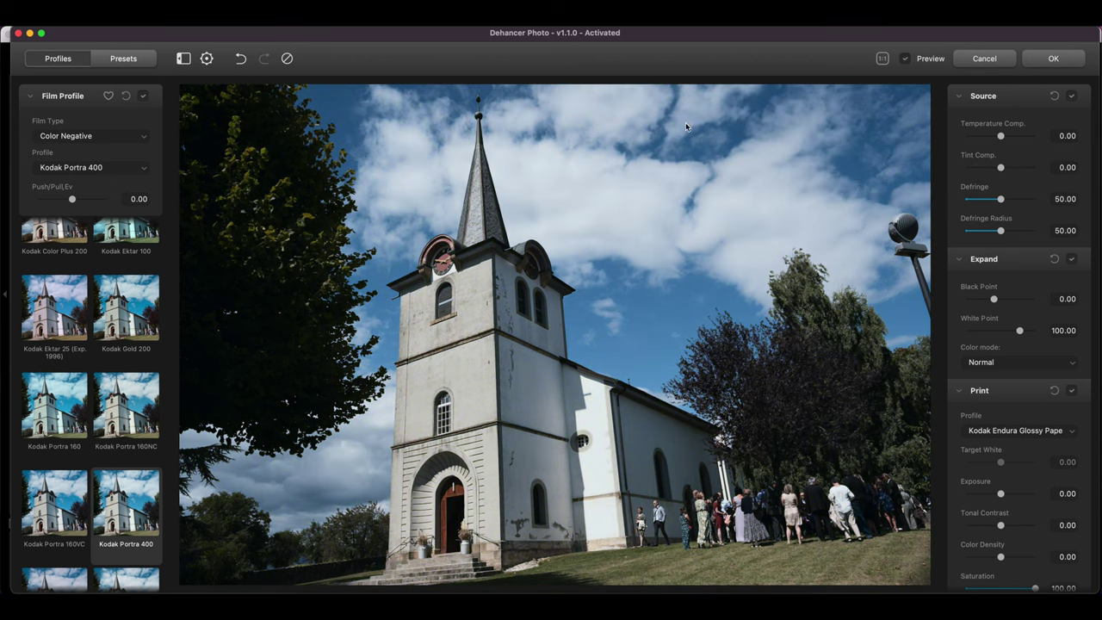
{"action": "mouse_move", "coordinate": [72, 199]}
{"action": "left_mouse_down"}
{"action": "mouse_move", "coordinate": [41, 199]}
{"action": "mouse_move", "coordinate": [122, 203]}
{"action": "mouse_move", "coordinate": [87, 204]}
{"action": "left_mouse_up"}
{"action": "left_click_drag", "start_coordinate": [73, 200], "coordinate": [98, 202]}
{"action": "double_click", "coordinate": [98, 202]}
{"action": "scroll", "coordinate": [1008, 228], "scroll_direction": "down", "scroll_amount": 1}
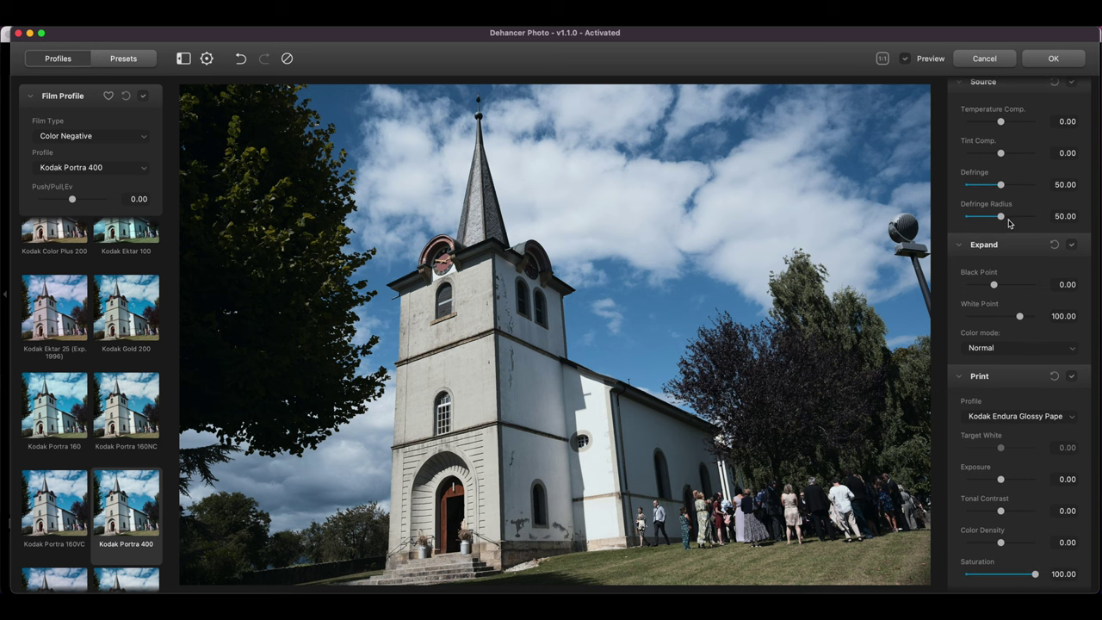
{"action": "scroll", "coordinate": [1009, 225], "scroll_direction": "down", "scroll_amount": 2}
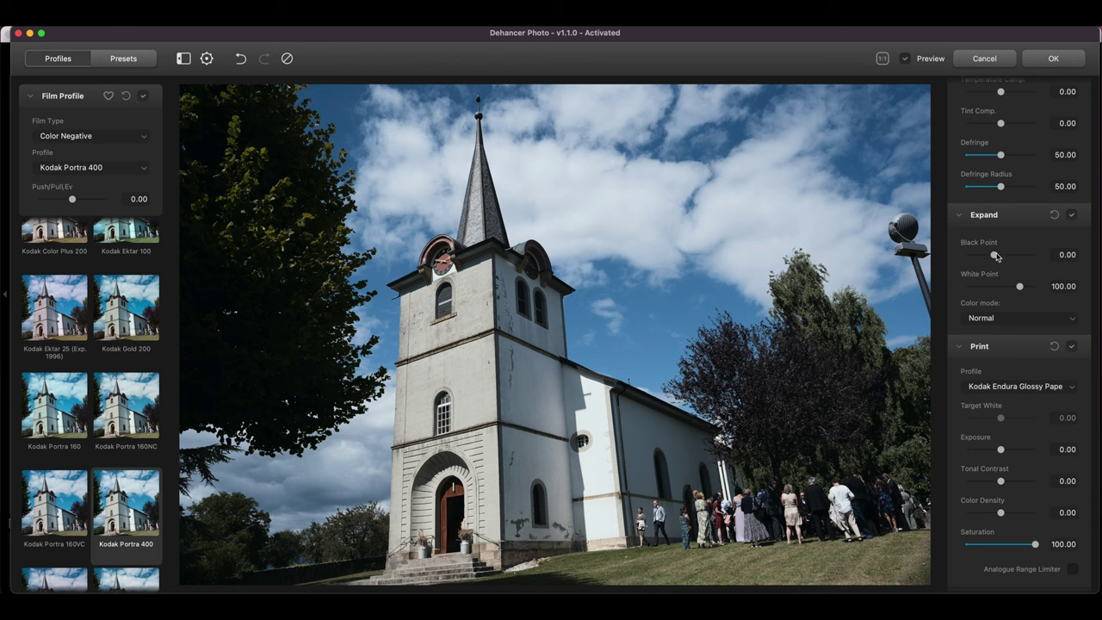
{"action": "left_click_drag", "start_coordinate": [997, 256], "coordinate": [1027, 289]}
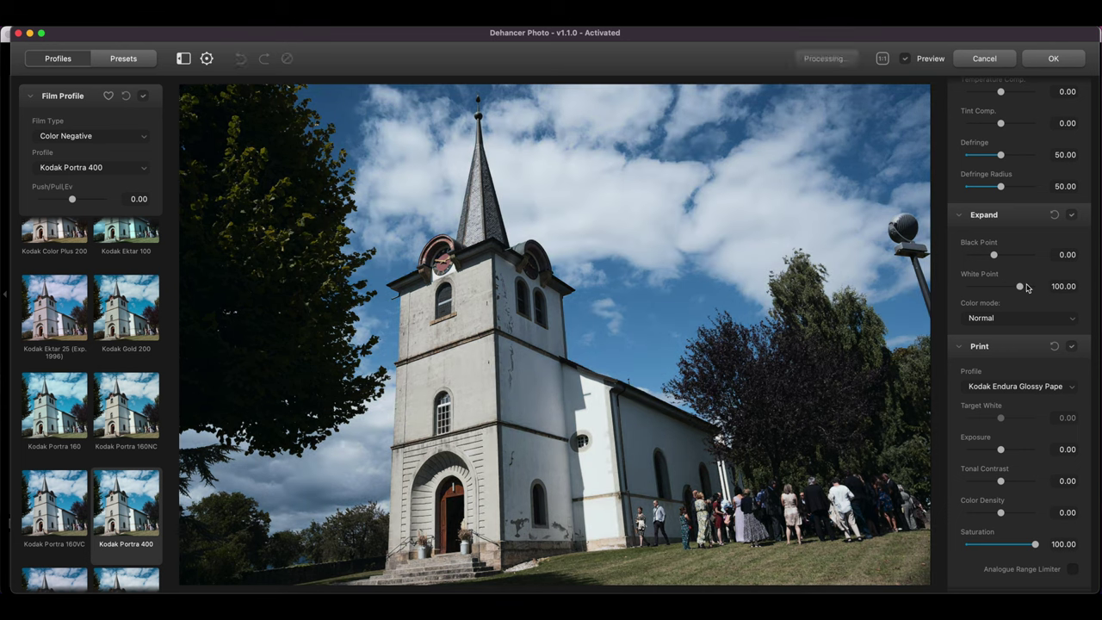
{"action": "scroll", "coordinate": [1024, 289], "scroll_direction": "down", "scroll_amount": 3}
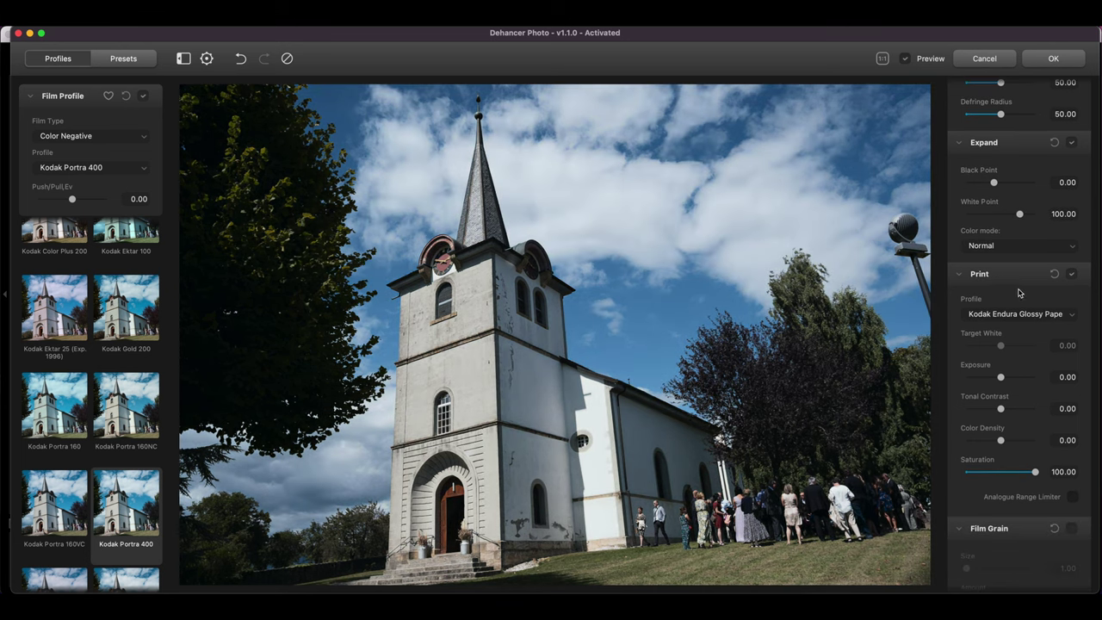
{"action": "left_click", "coordinate": [1036, 313]}
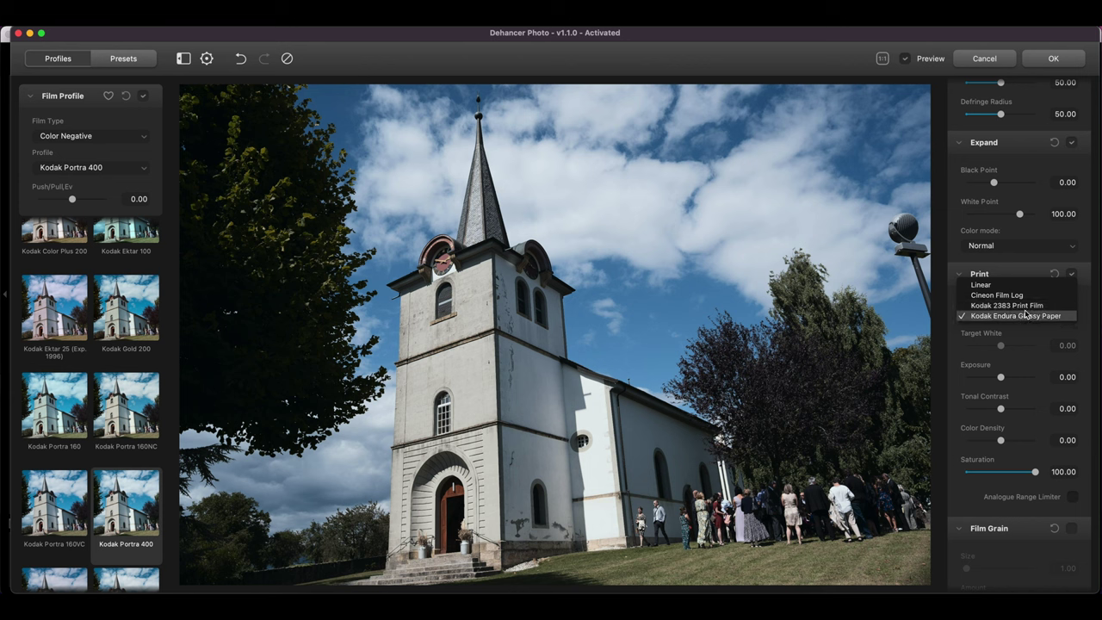
{"action": "left_click", "coordinate": [1027, 308]}
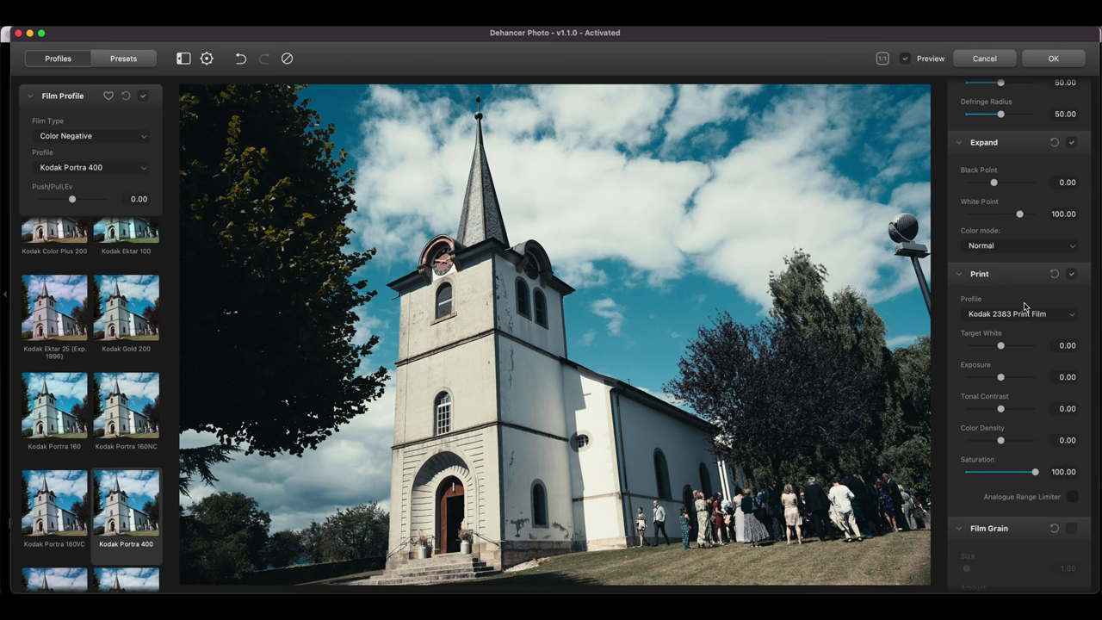
{"action": "left_click", "coordinate": [1025, 314]}
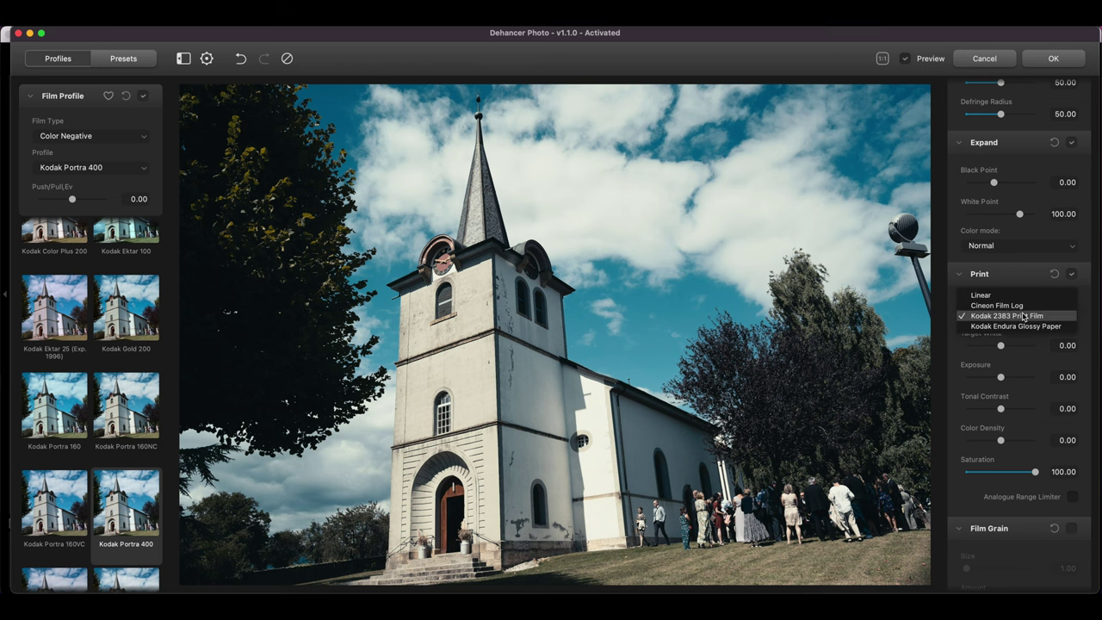
{"action": "left_click", "coordinate": [1024, 326]}
{"action": "scroll", "coordinate": [1024, 325], "scroll_direction": "down", "scroll_amount": 2}
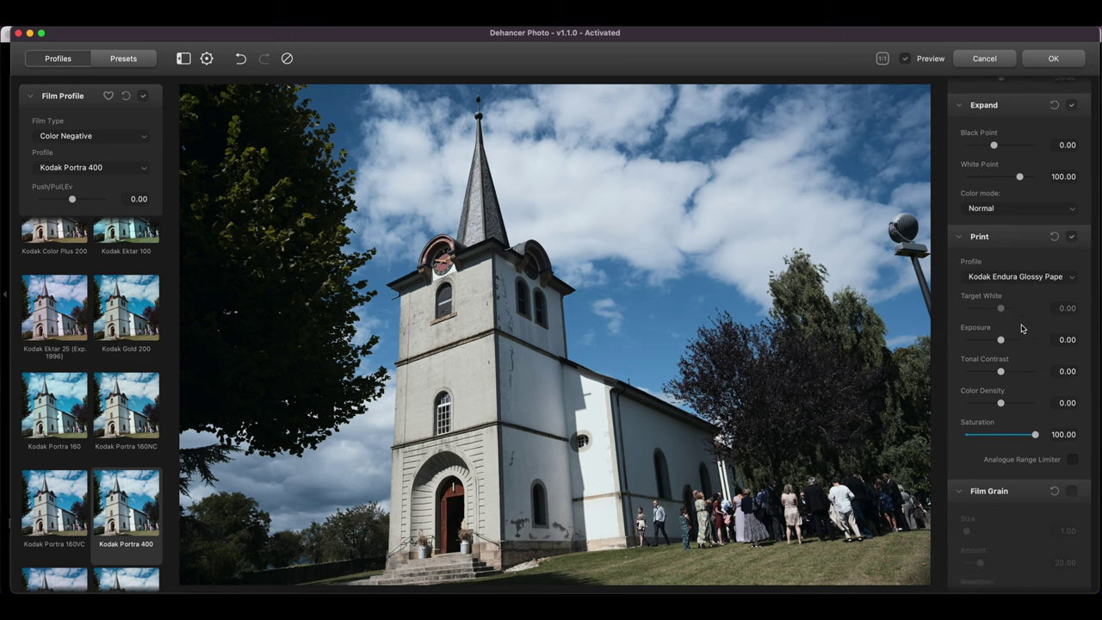
- Keep print exposure at zero, tick Analogue Range Limiter and raise print Color Density to 39.40
{"action": "mouse_move", "coordinate": [1002, 336]}
{"action": "left_mouse_down"}
{"action": "mouse_move", "coordinate": [992, 366]}
{"action": "mouse_move", "coordinate": [1010, 368]}
{"action": "mouse_move", "coordinate": [979, 353]}
{"action": "mouse_move", "coordinate": [1000, 349]}
{"action": "left_mouse_up"}
{"action": "scroll", "coordinate": [1012, 372], "scroll_direction": "down", "scroll_amount": 1}
{"action": "double_click", "coordinate": [999, 316]}
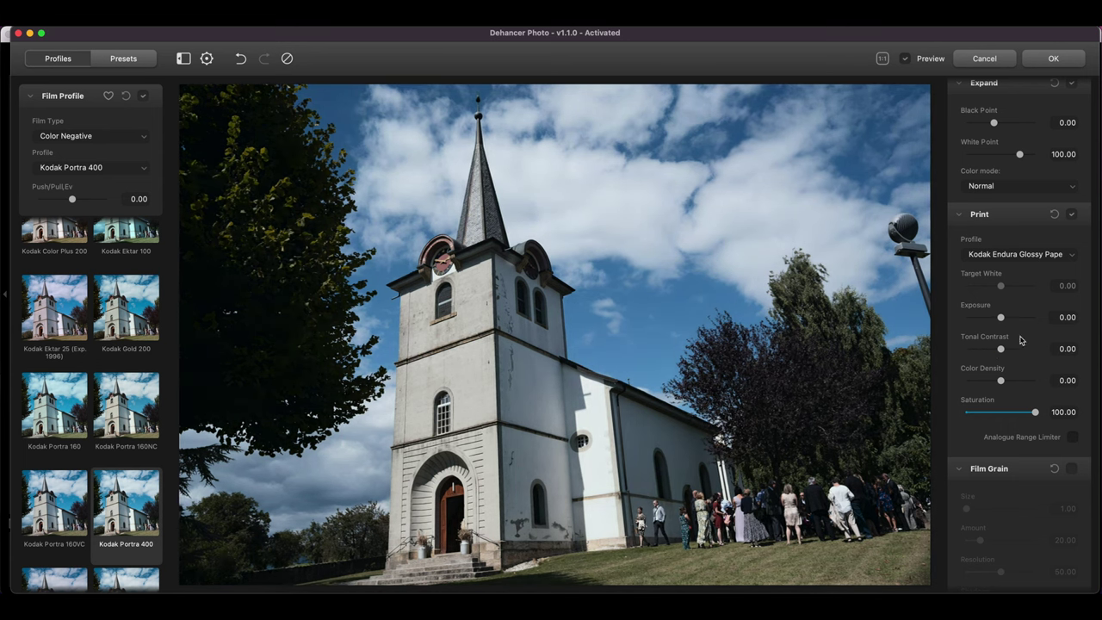
{"action": "left_click", "coordinate": [1074, 438]}
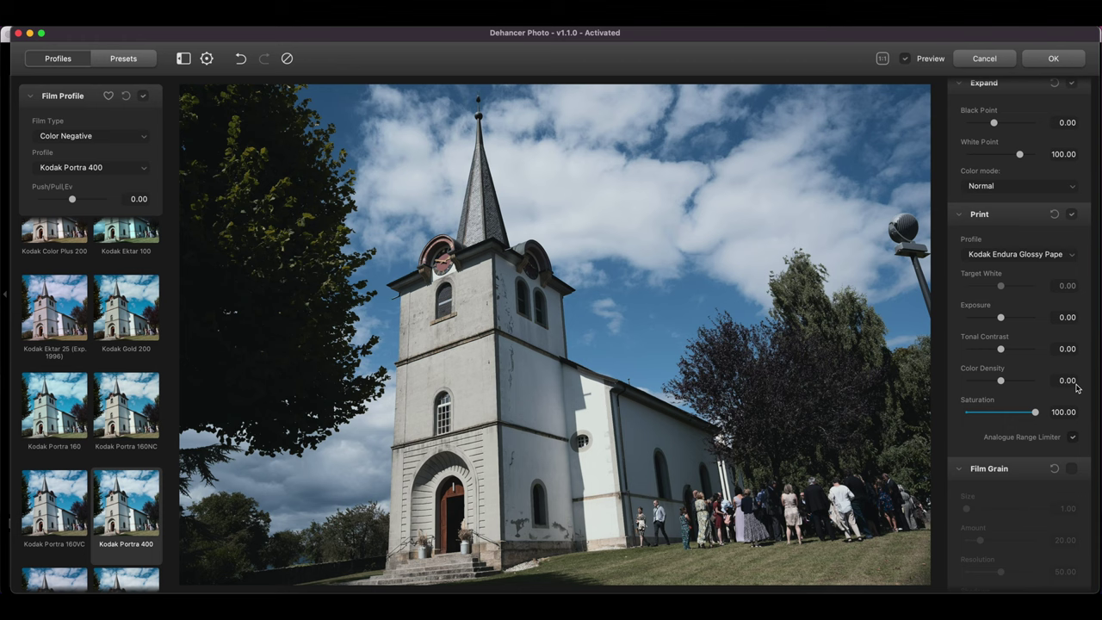
{"action": "scroll", "coordinate": [1027, 357], "scroll_direction": "down", "scroll_amount": 1}
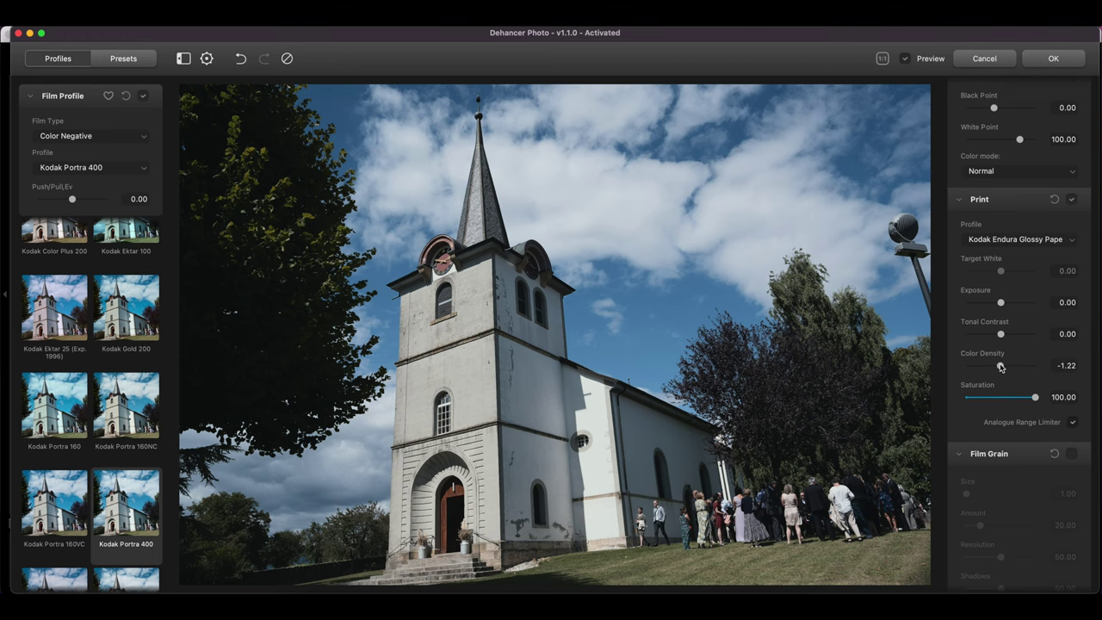
{"action": "mouse_move", "coordinate": [1001, 366]}
{"action": "left_mouse_down"}
{"action": "mouse_move", "coordinate": [988, 367]}
{"action": "mouse_move", "coordinate": [1021, 371]}
{"action": "mouse_move", "coordinate": [977, 370]}
{"action": "mouse_move", "coordinate": [1017, 372]}
{"action": "left_mouse_up"}
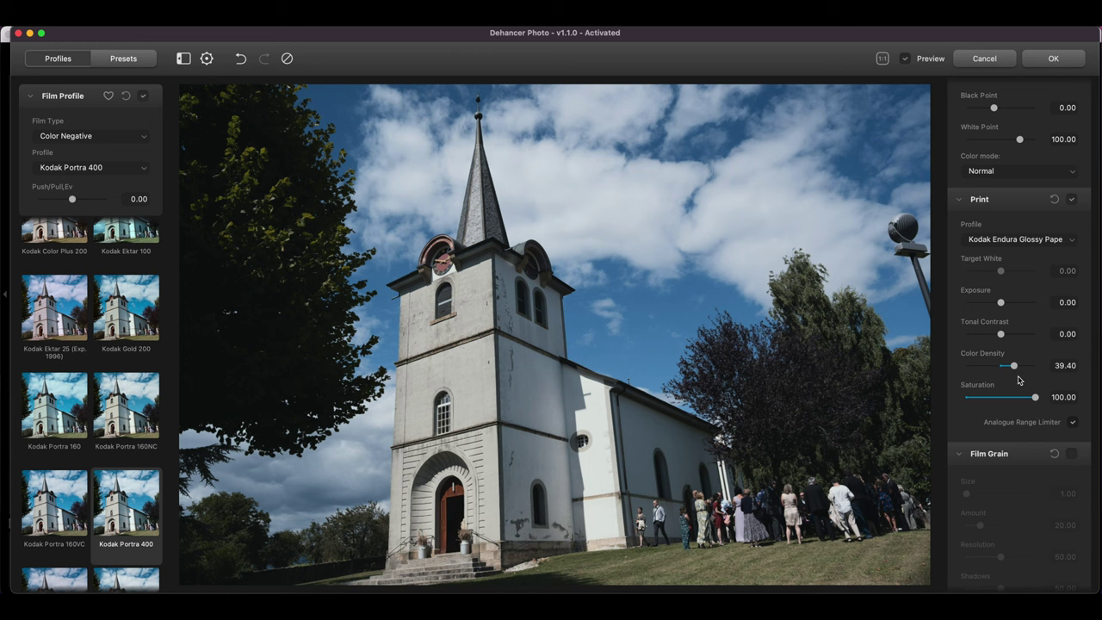
{"action": "scroll", "coordinate": [1021, 383], "scroll_direction": "down", "scroll_amount": 5}
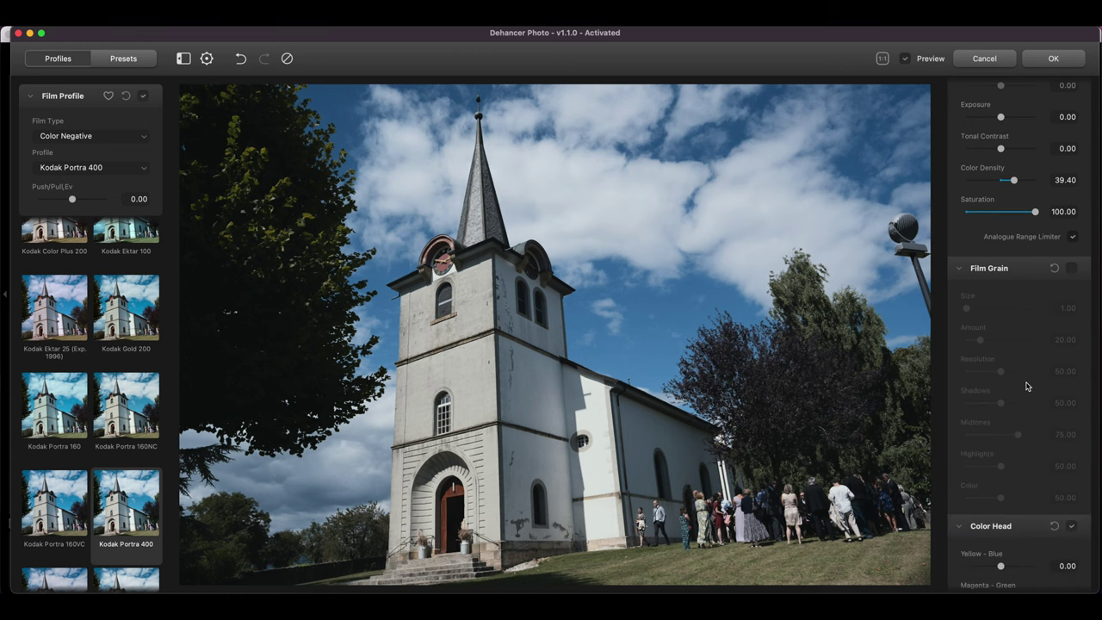
- Turn on Film Grain and inspect it at 1:1 across the church, comparing with the original
{"action": "scroll", "coordinate": [1027, 360], "scroll_direction": "down", "scroll_amount": 1}
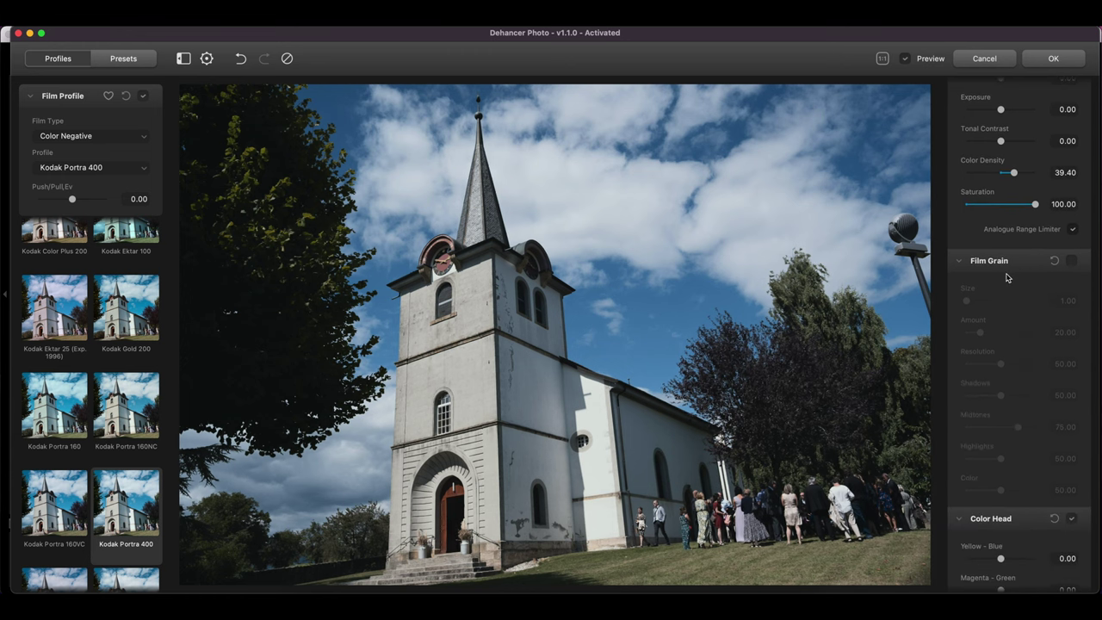
{"action": "left_click", "coordinate": [448, 258]}
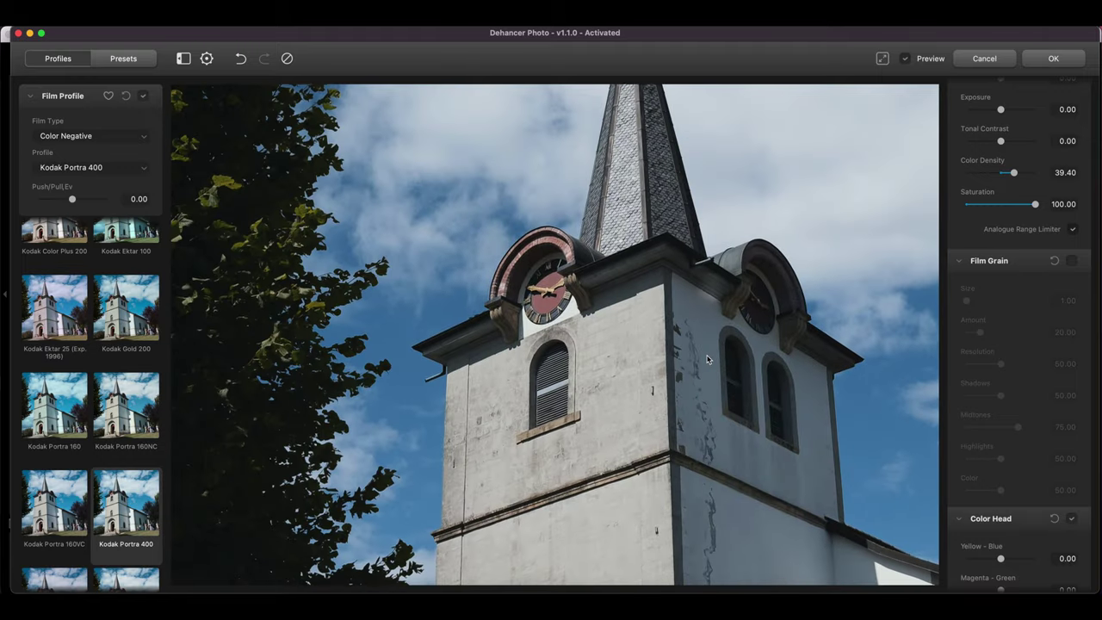
{"action": "left_click", "coordinate": [1072, 262]}
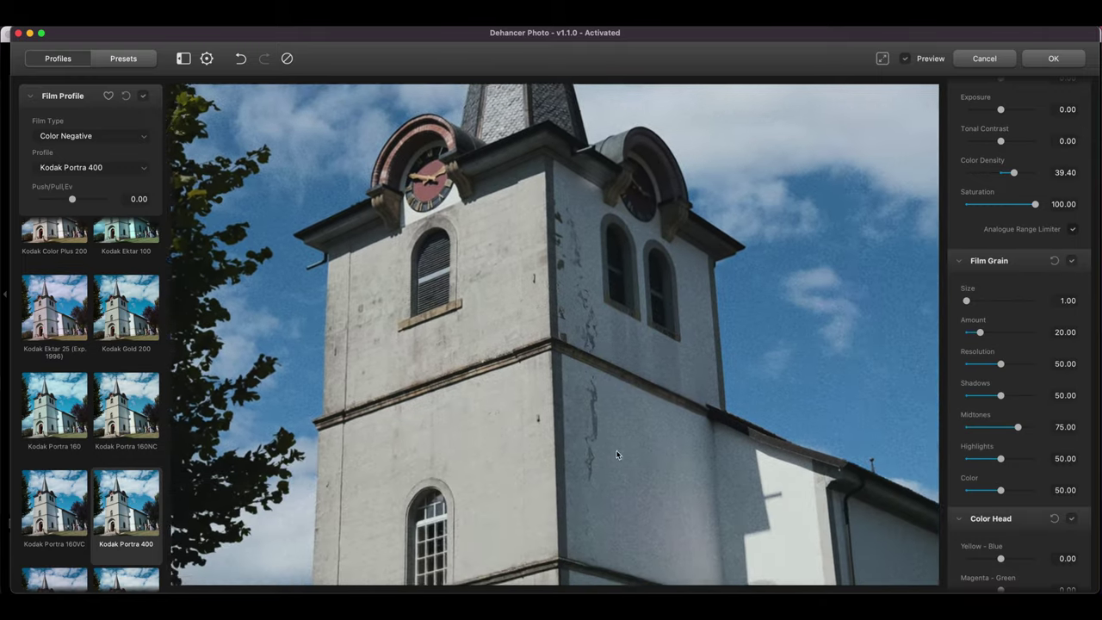
{"action": "left_click_drag", "start_coordinate": [617, 454], "coordinate": [489, 390]}
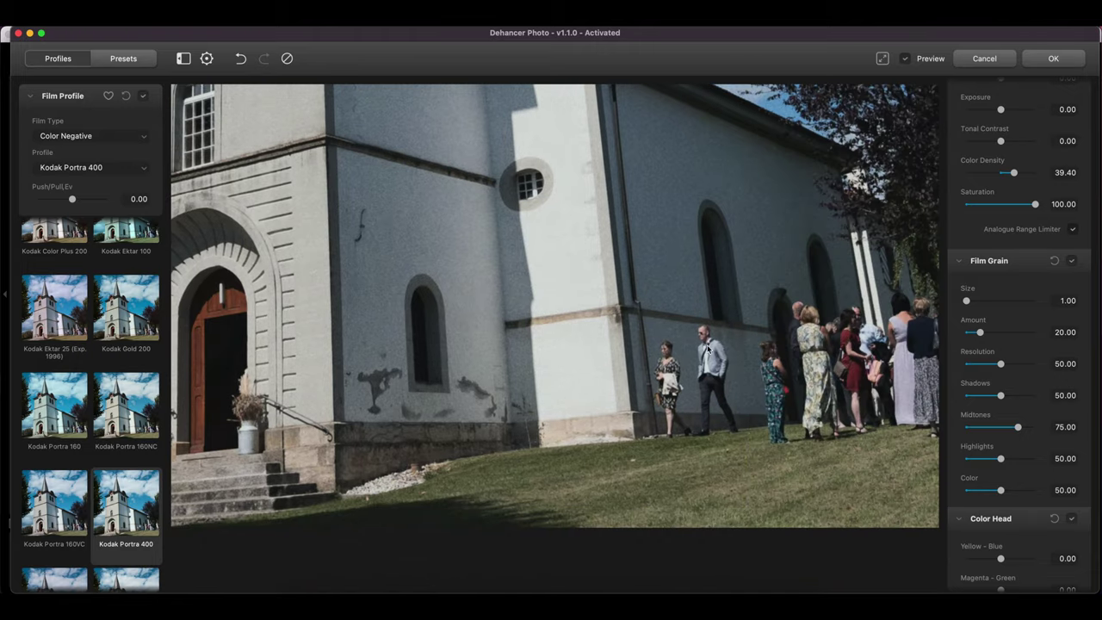
{"action": "mouse_move", "coordinate": [708, 338]}
{"action": "left_mouse_down"}
{"action": "mouse_move", "coordinate": [616, 328]}
{"action": "mouse_move", "coordinate": [721, 322]}
{"action": "left_mouse_up"}
{"action": "key", "text": "p"}
{"action": "left_click_drag", "start_coordinate": [427, 311], "coordinate": [542, 277]}
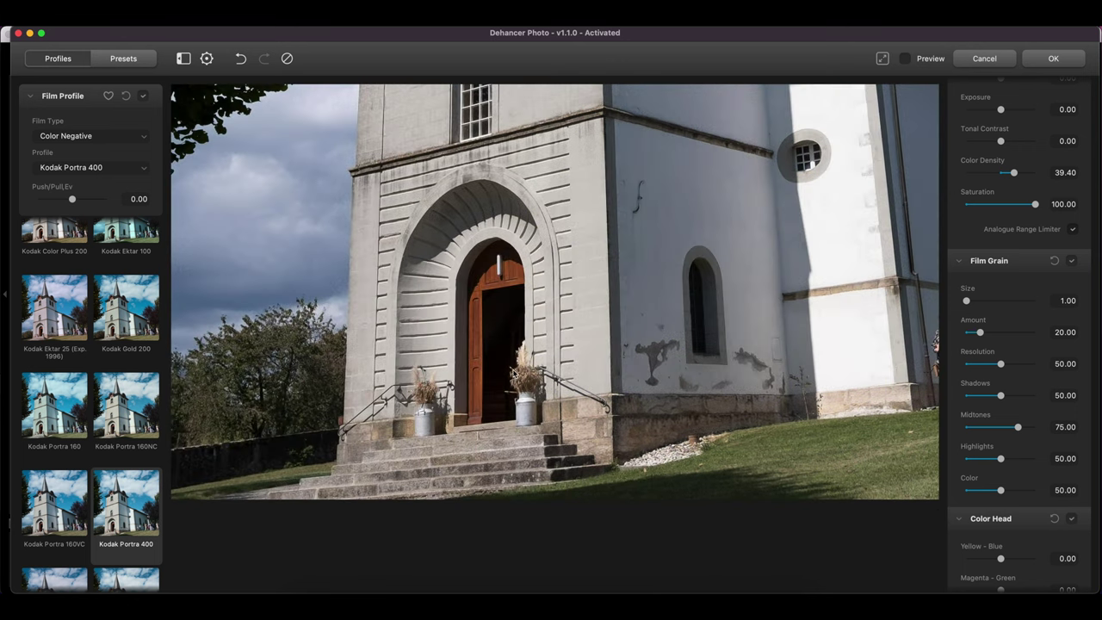
{"action": "key", "text": "p"}
{"action": "scroll", "coordinate": [575, 418], "scroll_direction": "up", "scroll_amount": 10}
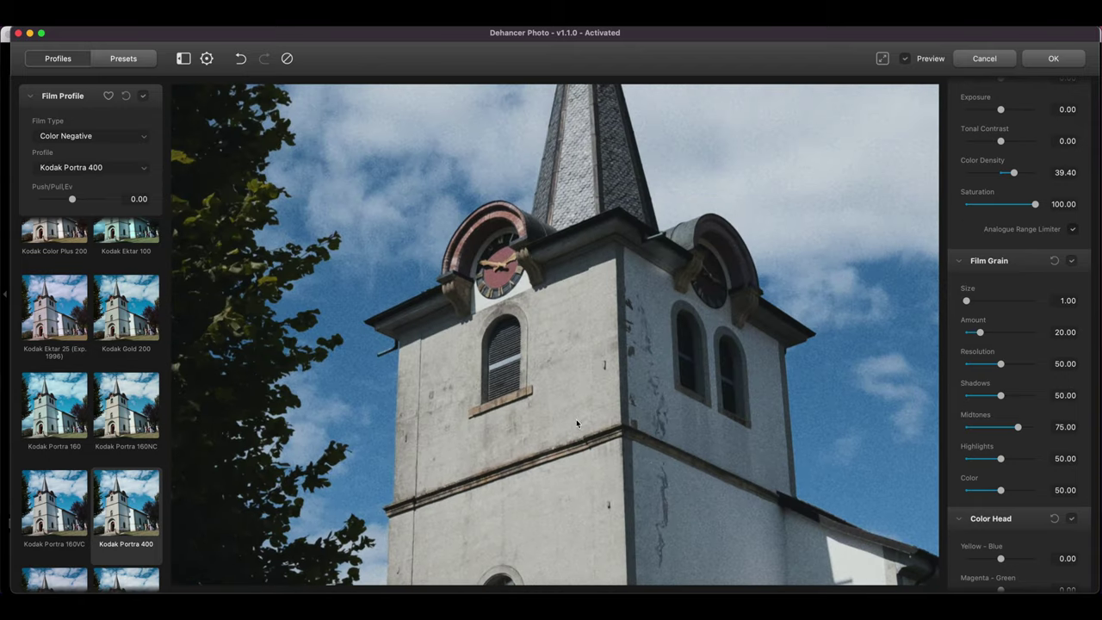
{"action": "left_click", "coordinate": [576, 340]}
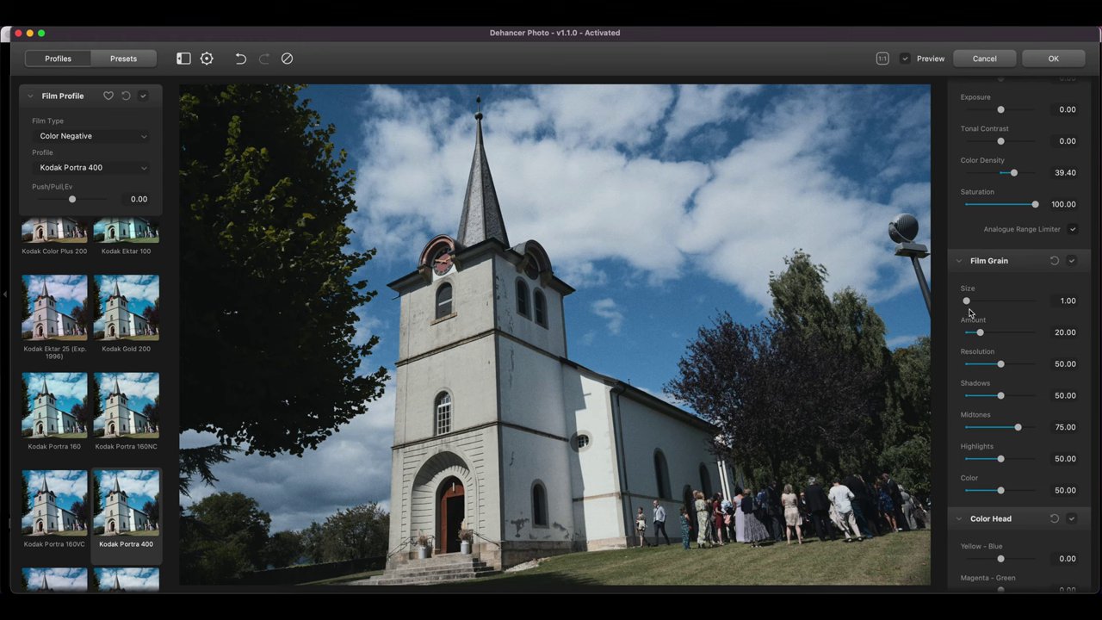
- Tune the grain Size and Amount, settling on Size 2.52 and Amount 20
{"action": "left_click_drag", "start_coordinate": [968, 302], "coordinate": [1025, 300]}
{"action": "left_click", "coordinate": [645, 509]}
{"action": "left_click_drag", "start_coordinate": [701, 500], "coordinate": [706, 336]}
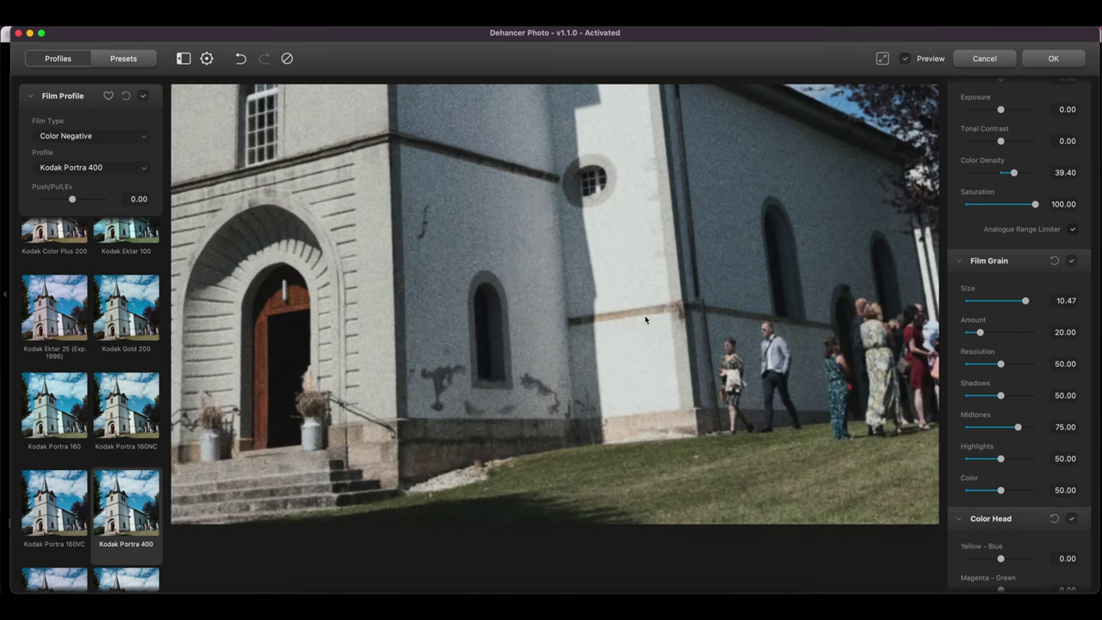
{"action": "left_click_drag", "start_coordinate": [644, 319], "coordinate": [704, 330]}
{"action": "left_click", "coordinate": [682, 237]}
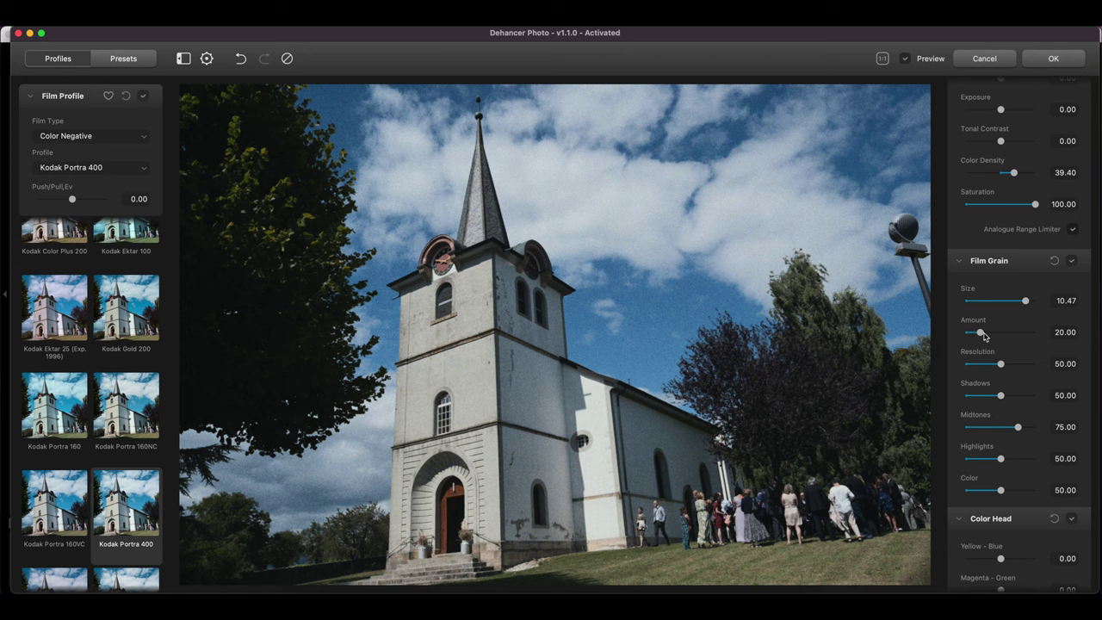
{"action": "mouse_move", "coordinate": [984, 335]}
{"action": "left_mouse_down"}
{"action": "mouse_move", "coordinate": [1033, 337]}
{"action": "mouse_move", "coordinate": [980, 334]}
{"action": "left_mouse_up"}
{"action": "left_click_drag", "start_coordinate": [1025, 300], "coordinate": [978, 306]}
- Set grain Resolution to 31.79, Shadows to 53.37 and grain Color to 54.53, checking at 1:1
{"action": "scroll", "coordinate": [1009, 361], "scroll_direction": "down", "scroll_amount": 1}
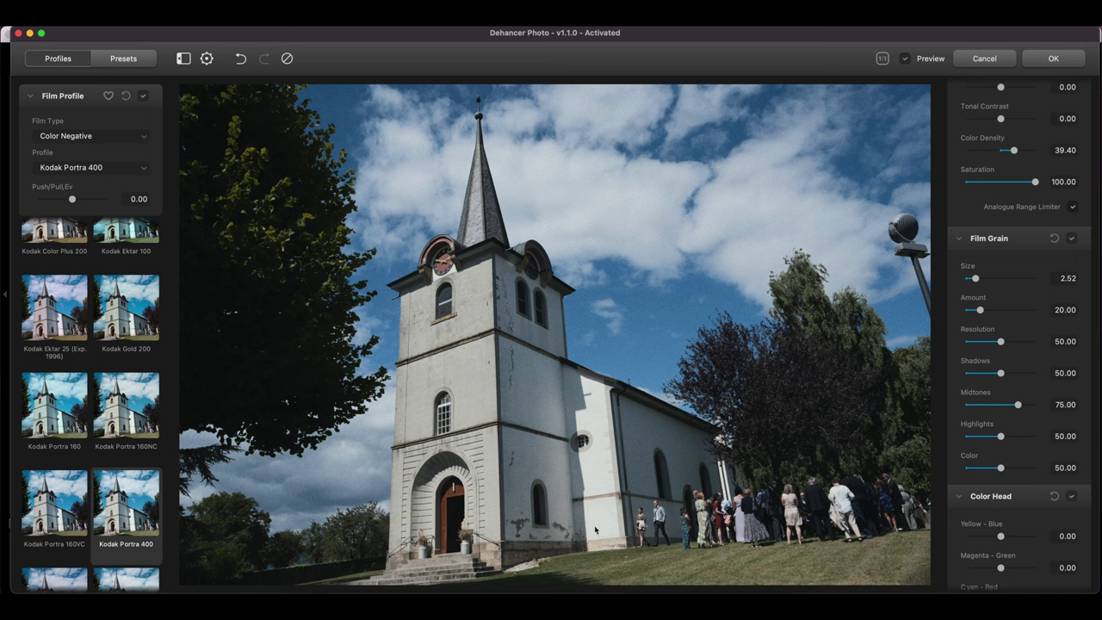
{"action": "left_click", "coordinate": [640, 539]}
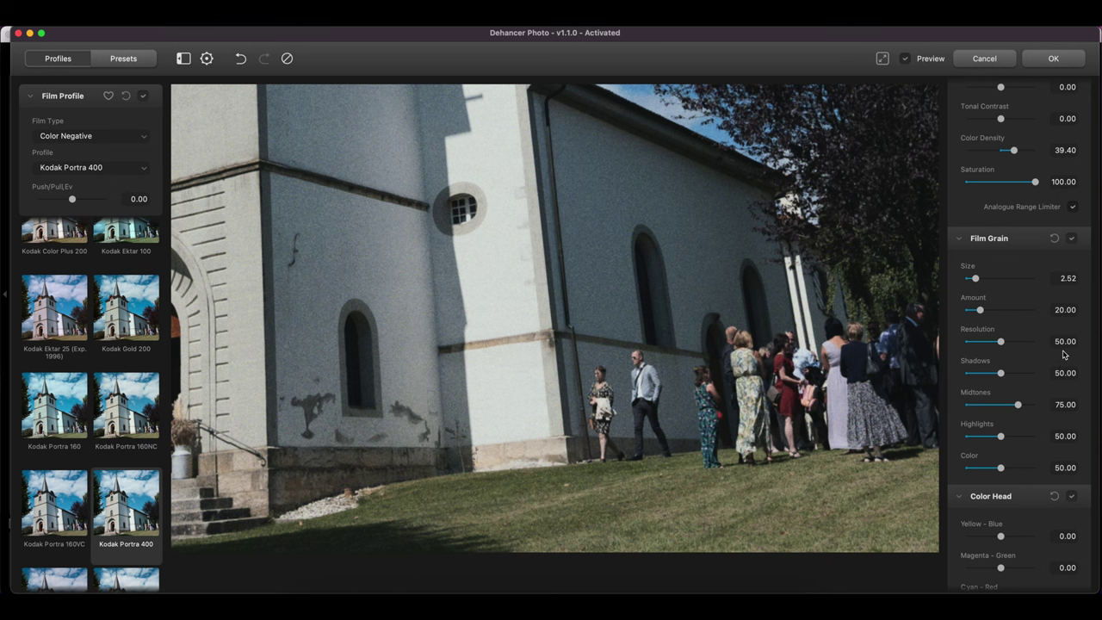
{"action": "left_click_drag", "start_coordinate": [1001, 342], "coordinate": [988, 341]}
{"action": "left_click_drag", "start_coordinate": [668, 378], "coordinate": [684, 396]}
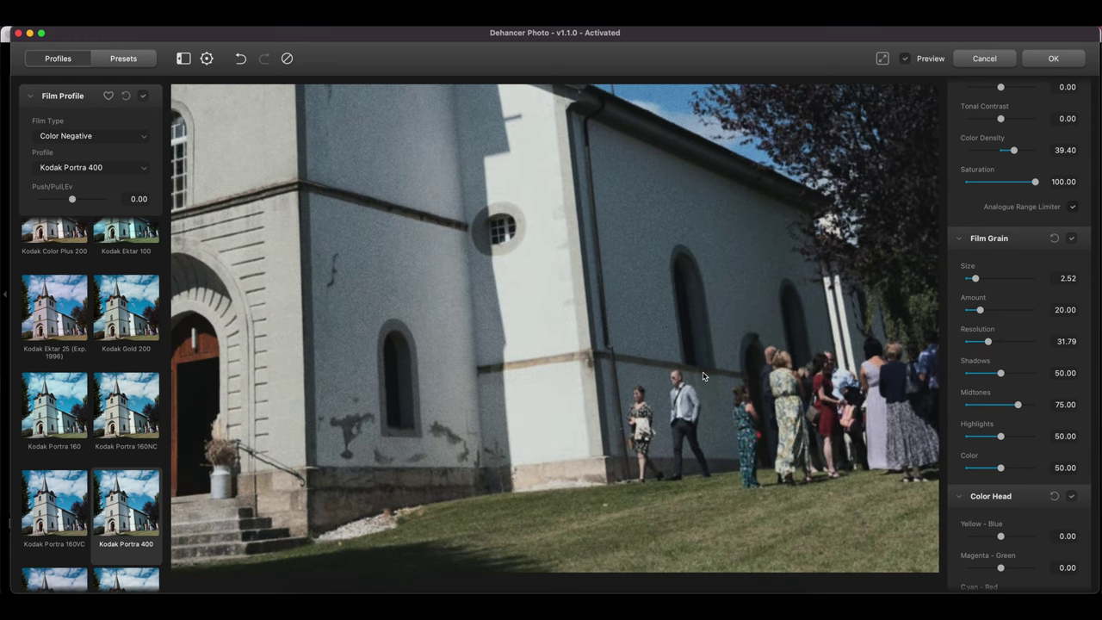
{"action": "left_click", "coordinate": [683, 395]}
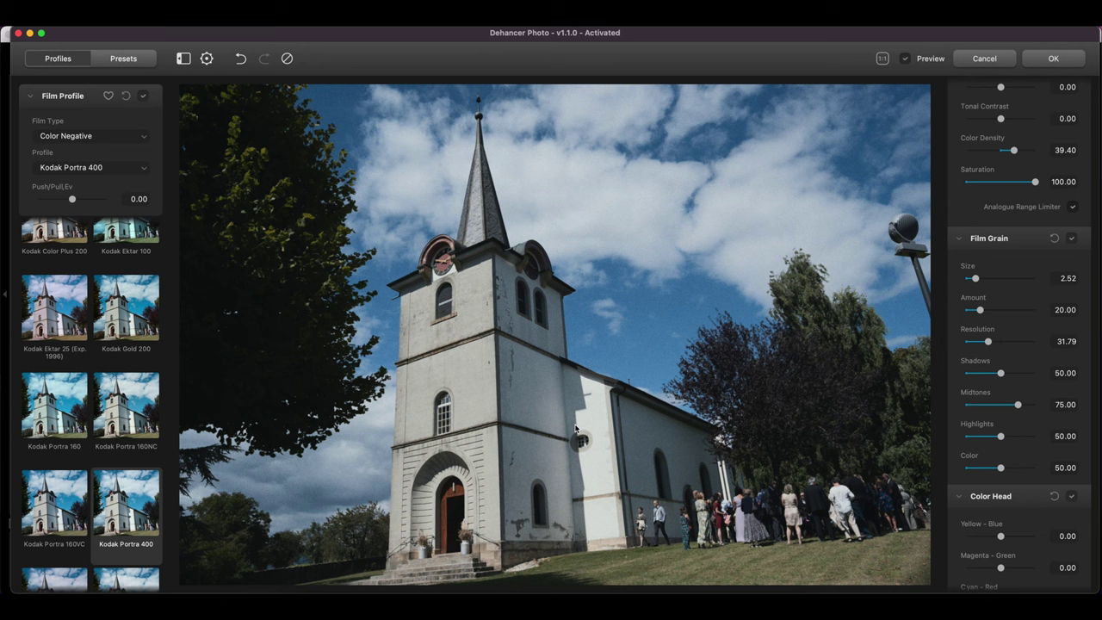
{"action": "left_click", "coordinate": [488, 497]}
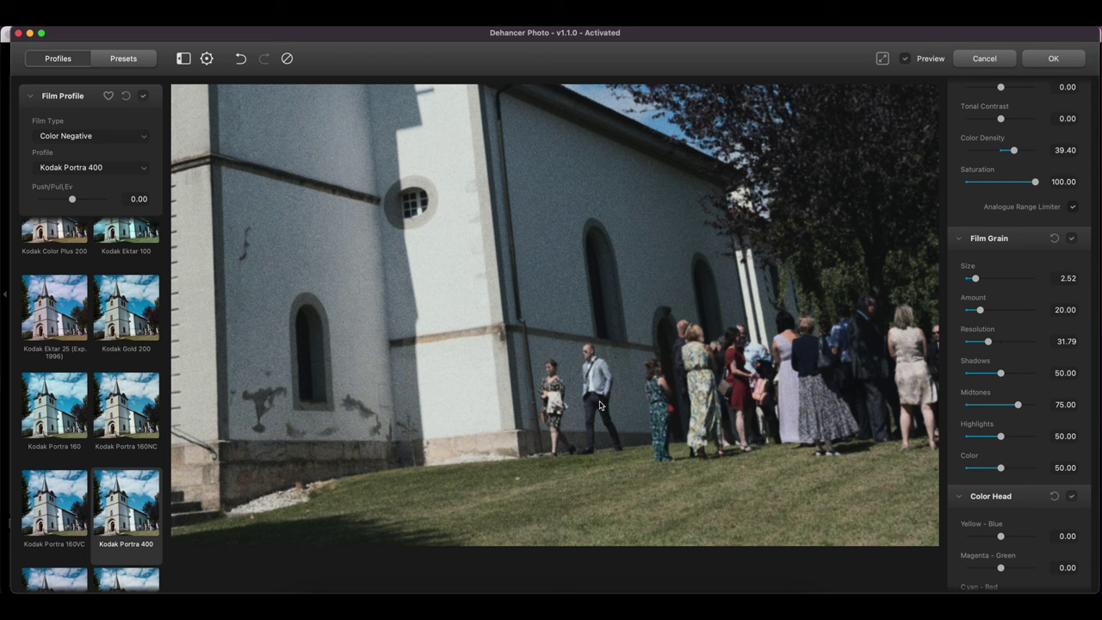
{"action": "left_click", "coordinate": [563, 339]}
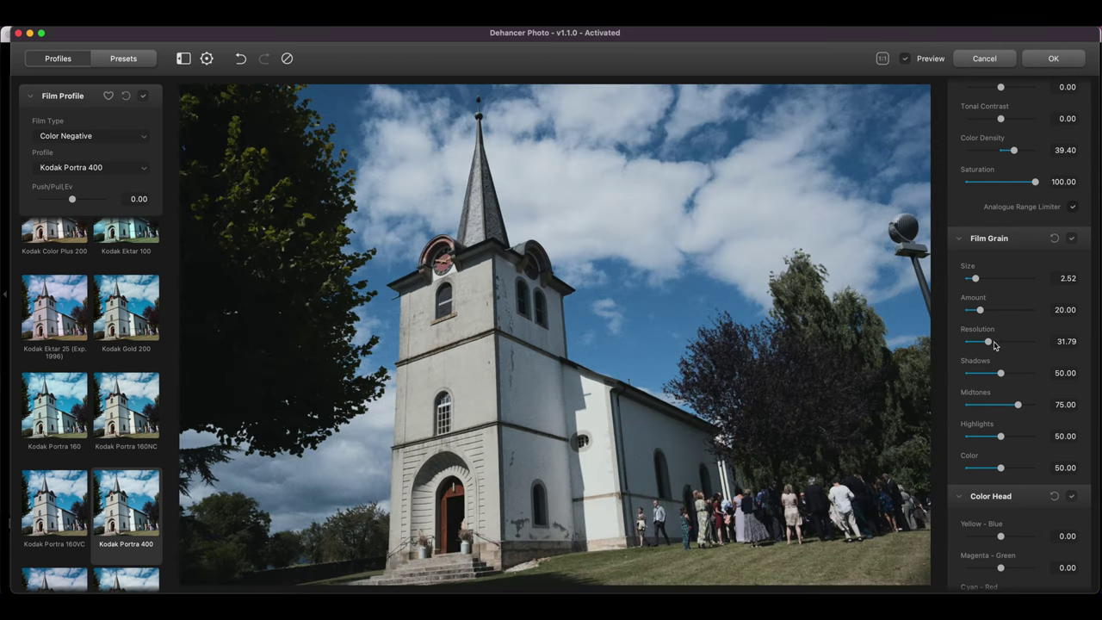
{"action": "mouse_move", "coordinate": [1003, 373]}
{"action": "left_mouse_down"}
{"action": "mouse_move", "coordinate": [1018, 373]}
{"action": "mouse_move", "coordinate": [1003, 373]}
{"action": "left_mouse_up"}
{"action": "scroll", "coordinate": [1020, 439], "scroll_direction": "down", "scroll_amount": 1}
{"action": "left_click_drag", "start_coordinate": [1001, 440], "coordinate": [1003, 442]}
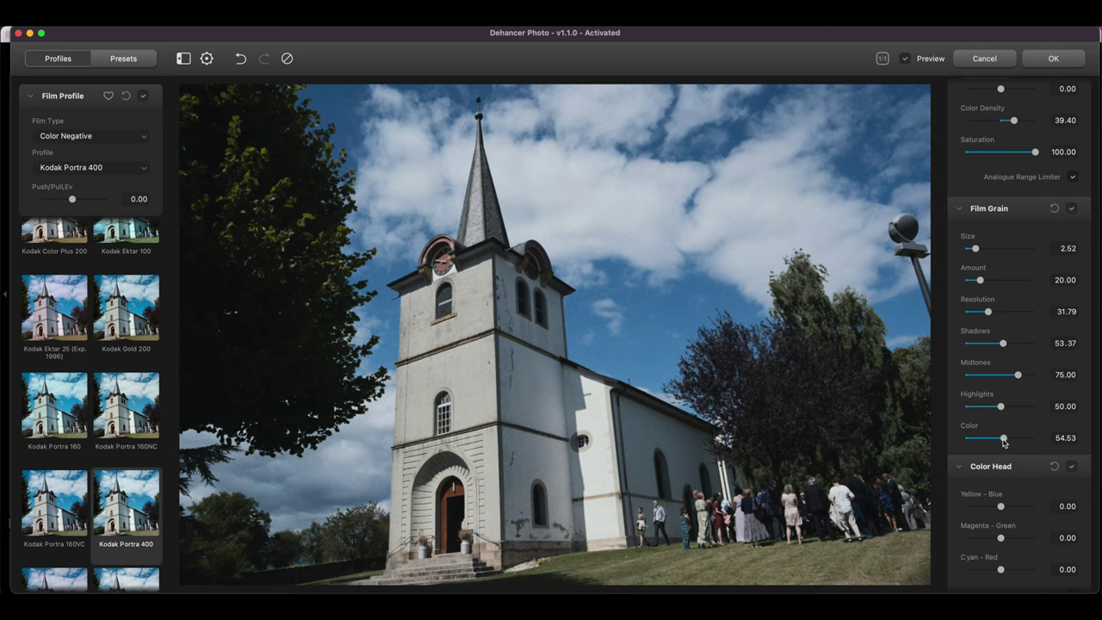
- Link the Color Head channels with Gang, keeping the colour balance neutral
{"action": "scroll", "coordinate": [1003, 441], "scroll_direction": "down", "scroll_amount": 6}
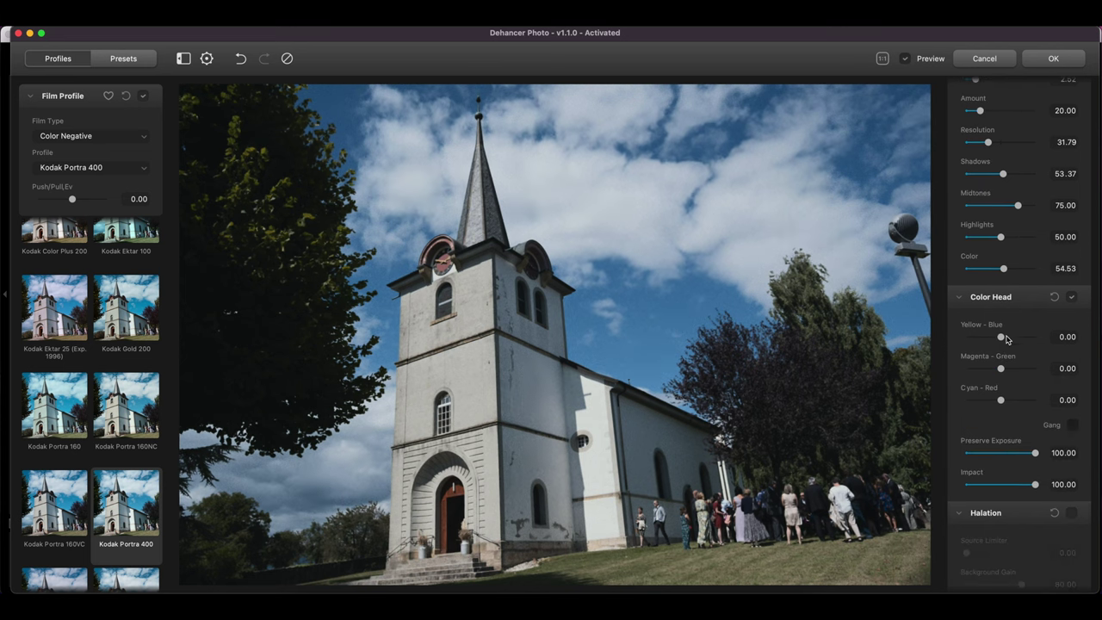
{"action": "left_click_drag", "start_coordinate": [1006, 339], "coordinate": [1000, 370]}
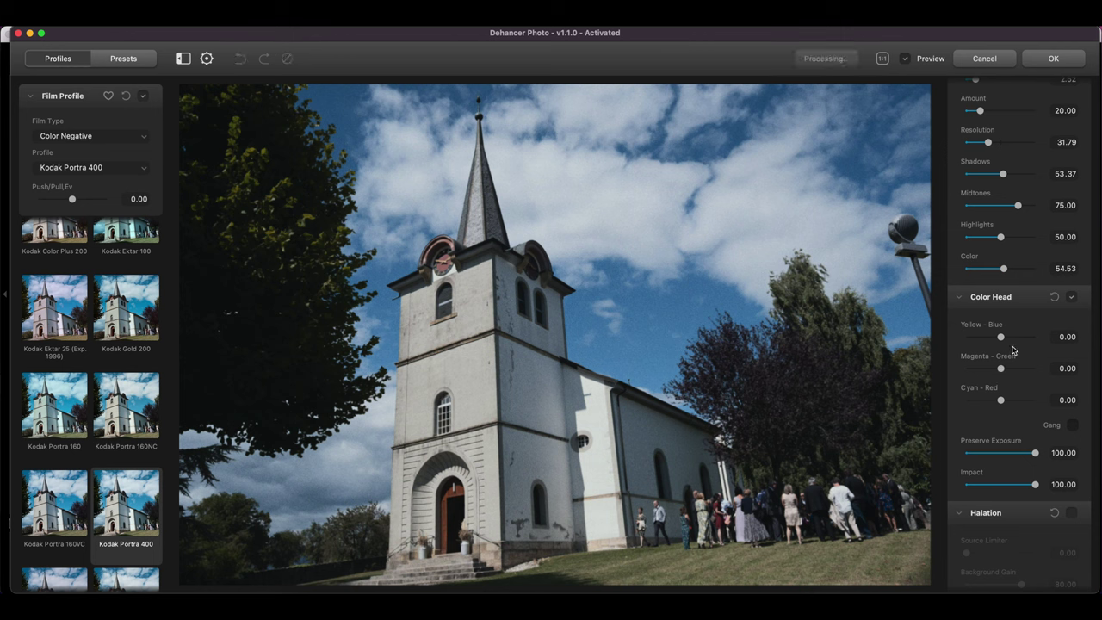
{"action": "left_click", "coordinate": [1072, 425]}
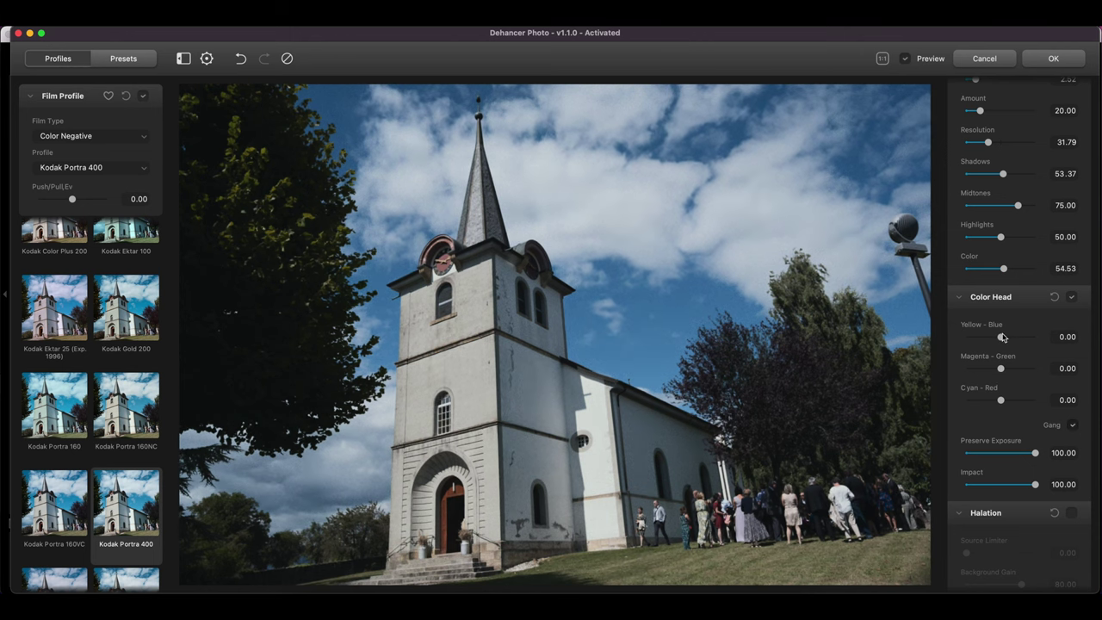
{"action": "mouse_move", "coordinate": [1001, 337]}
{"action": "left_mouse_down"}
{"action": "mouse_move", "coordinate": [991, 340]}
{"action": "mouse_move", "coordinate": [1009, 340]}
{"action": "mouse_move", "coordinate": [1000, 343]}
{"action": "left_mouse_up"}
- Turn on Halation and compare it on and off at 1:1 on the spire
{"action": "scroll", "coordinate": [1050, 389], "scroll_direction": "down", "scroll_amount": 2}
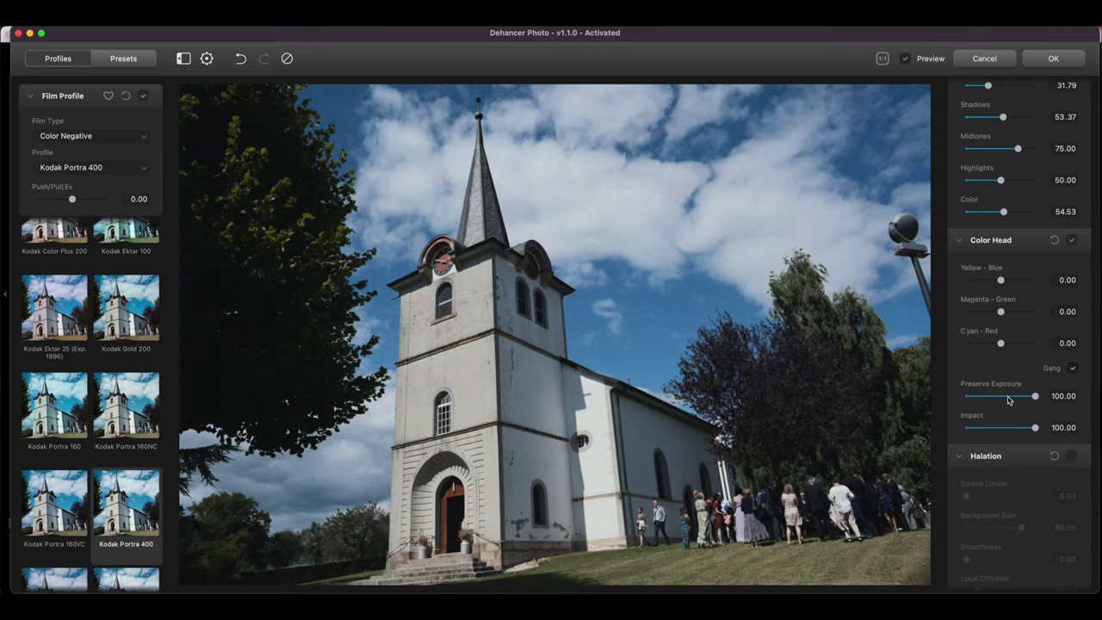
{"action": "scroll", "coordinate": [1009, 400], "scroll_direction": "down", "scroll_amount": 3}
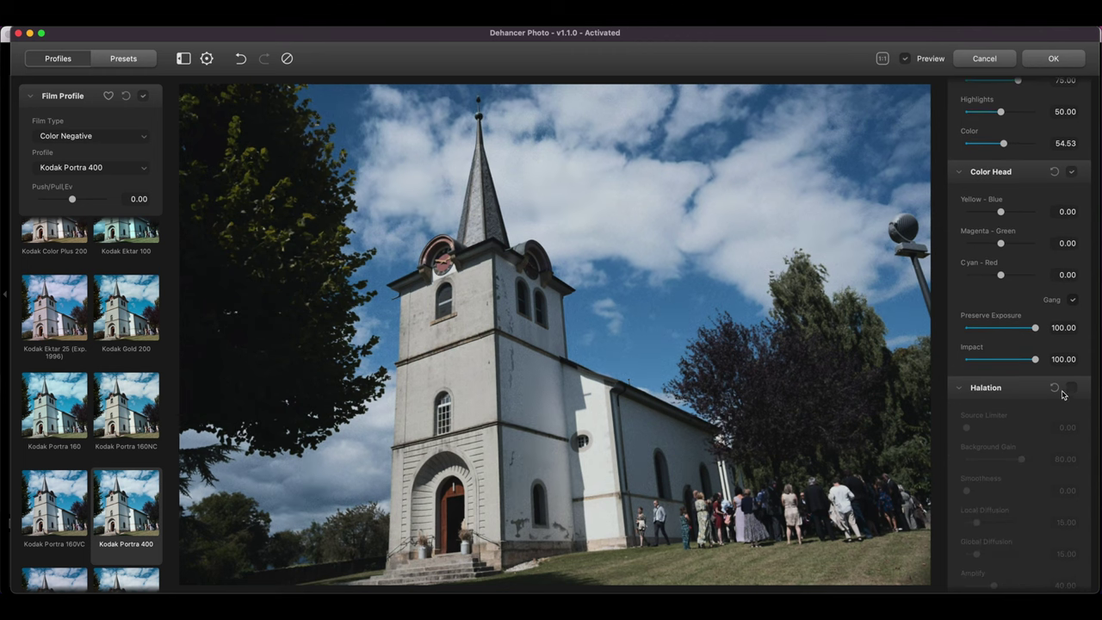
{"action": "left_click", "coordinate": [1071, 388]}
{"action": "scroll", "coordinate": [1064, 404], "scroll_direction": "down", "scroll_amount": 2}
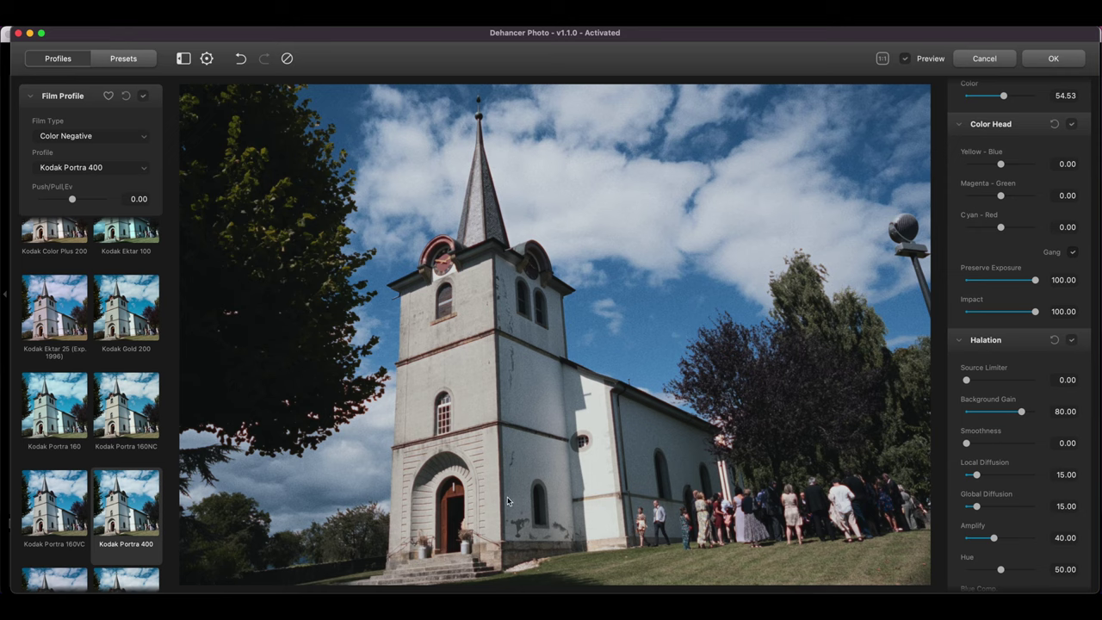
{"action": "left_click", "coordinate": [459, 153]}
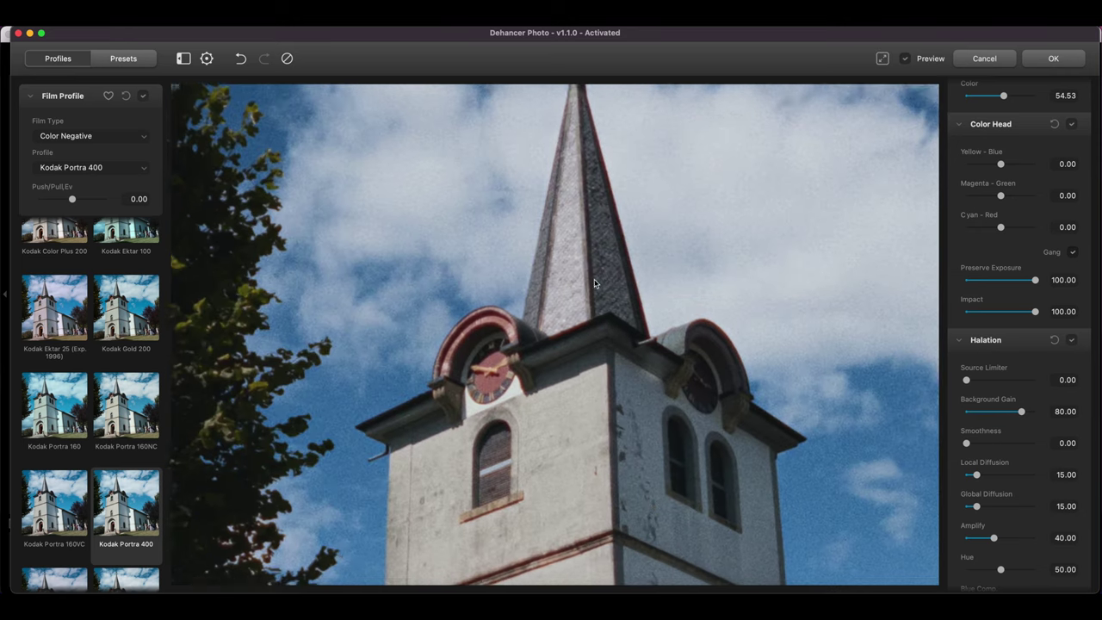
{"action": "left_click", "coordinate": [1072, 339]}
{"action": "left_click", "coordinate": [1072, 339]}
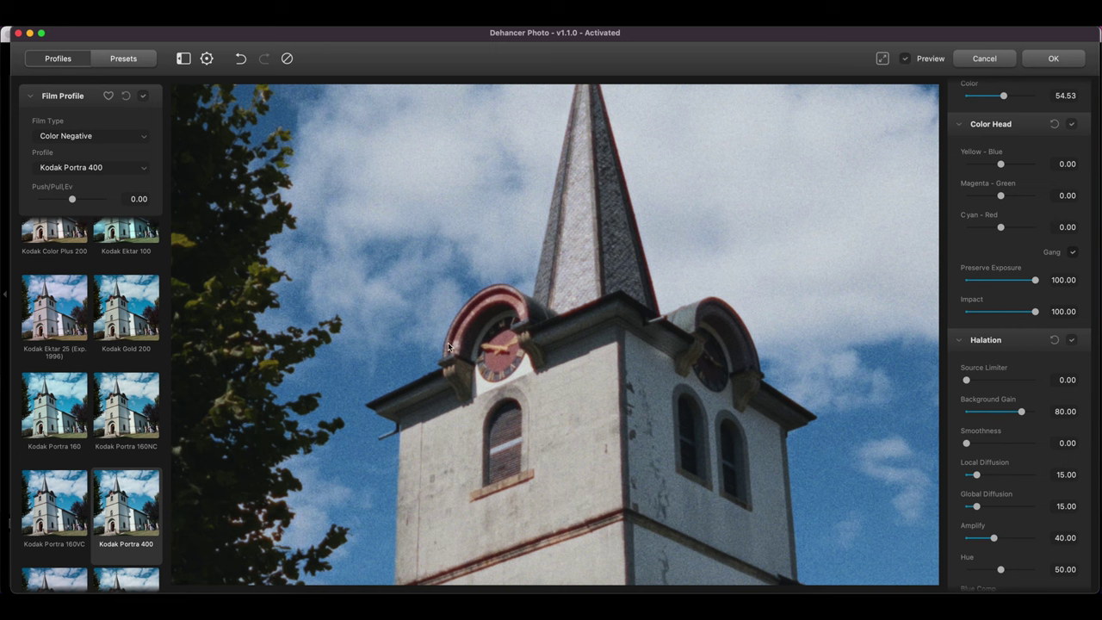
{"action": "left_click", "coordinate": [1072, 339]}
{"action": "left_click", "coordinate": [1072, 339]}
{"action": "scroll", "coordinate": [1041, 412], "scroll_direction": "down", "scroll_amount": 5}
{"action": "scroll", "coordinate": [1044, 440], "scroll_direction": "down", "scroll_amount": 1}
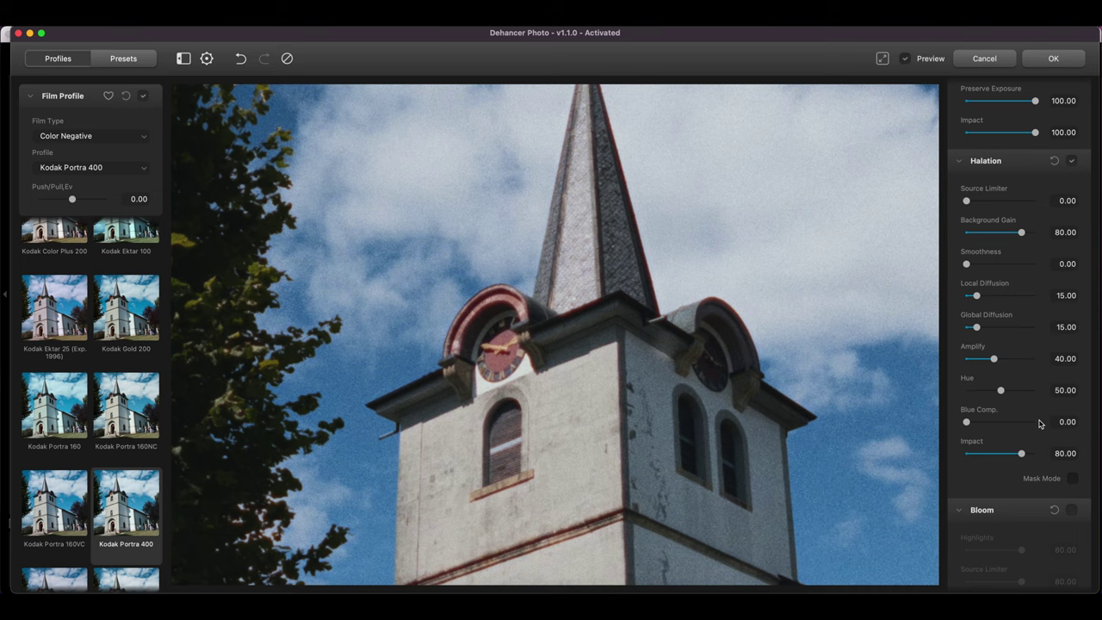
- Inspect the halation mask, adjust its diffusion, and compare halation on and off at 1:1
{"action": "left_click", "coordinate": [1072, 479]}
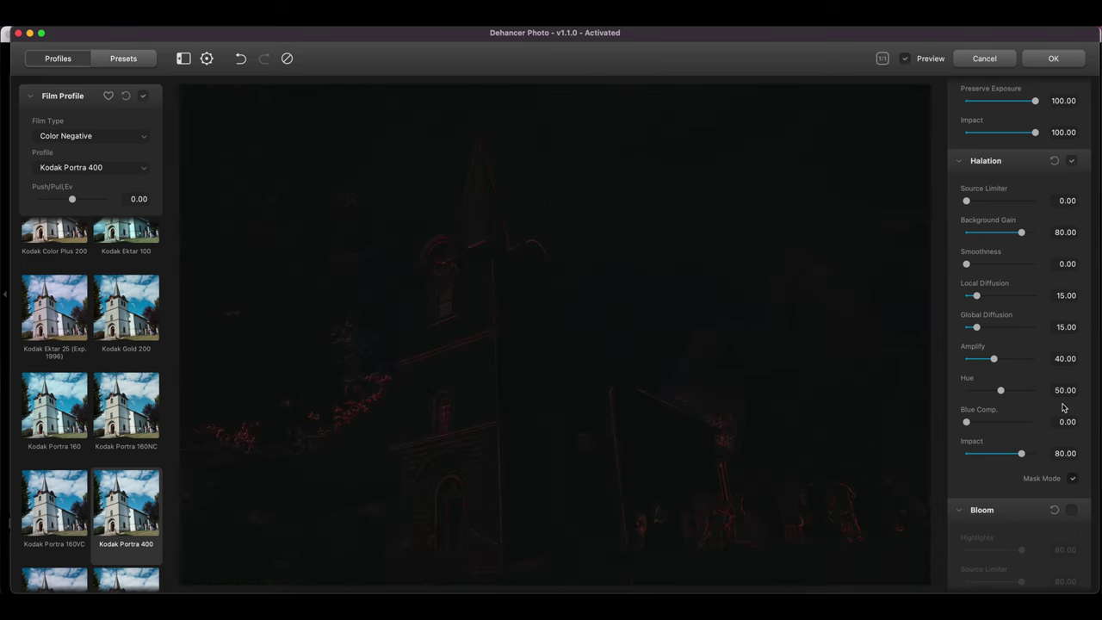
{"action": "left_click_drag", "start_coordinate": [977, 328], "coordinate": [1019, 360]}
{"action": "left_click", "coordinate": [1073, 479]}
{"action": "left_click", "coordinate": [882, 58]}
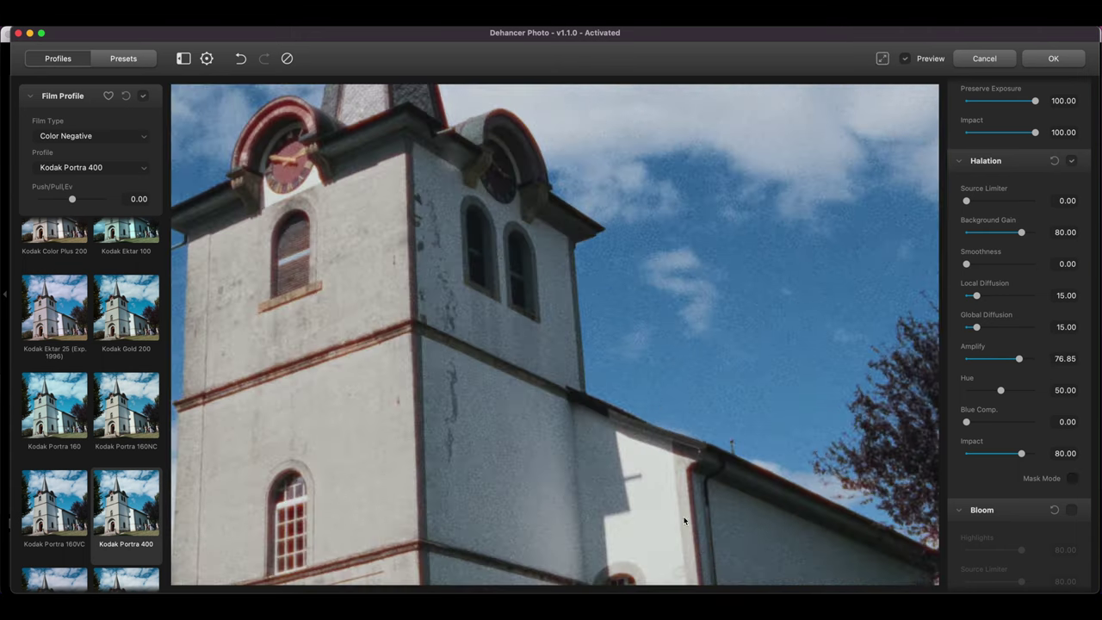
{"action": "scroll", "coordinate": [650, 223], "scroll_direction": "down", "scroll_amount": 5}
{"action": "scroll", "coordinate": [650, 222], "scroll_direction": "up", "scroll_amount": 5}
{"action": "scroll", "coordinate": [650, 222], "scroll_direction": "left", "scroll_amount": 5}
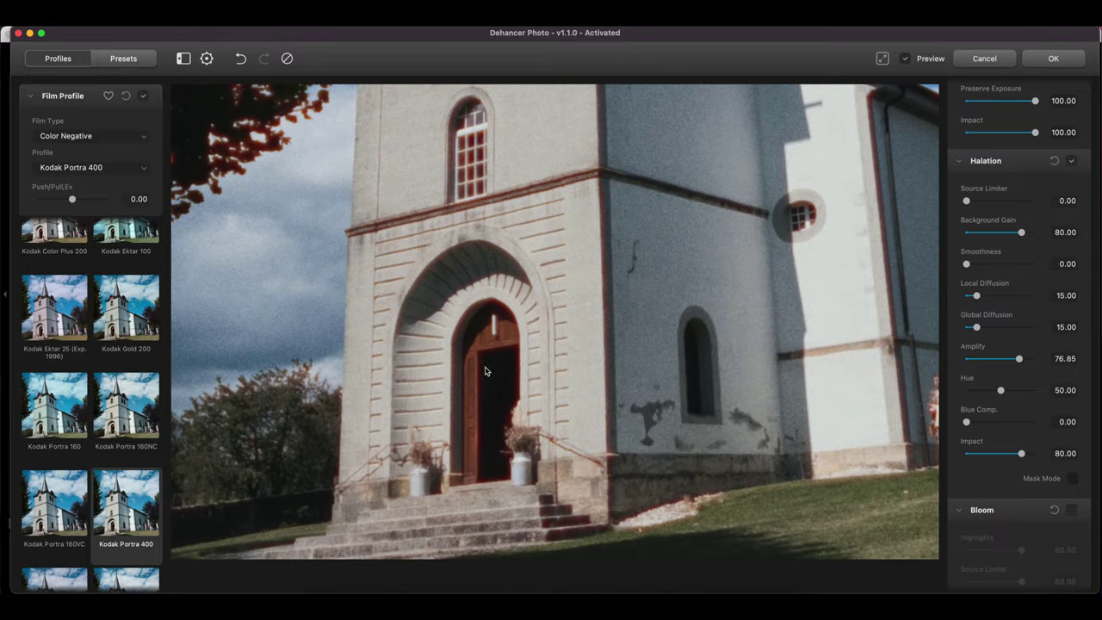
{"action": "left_click", "coordinate": [1071, 160]}
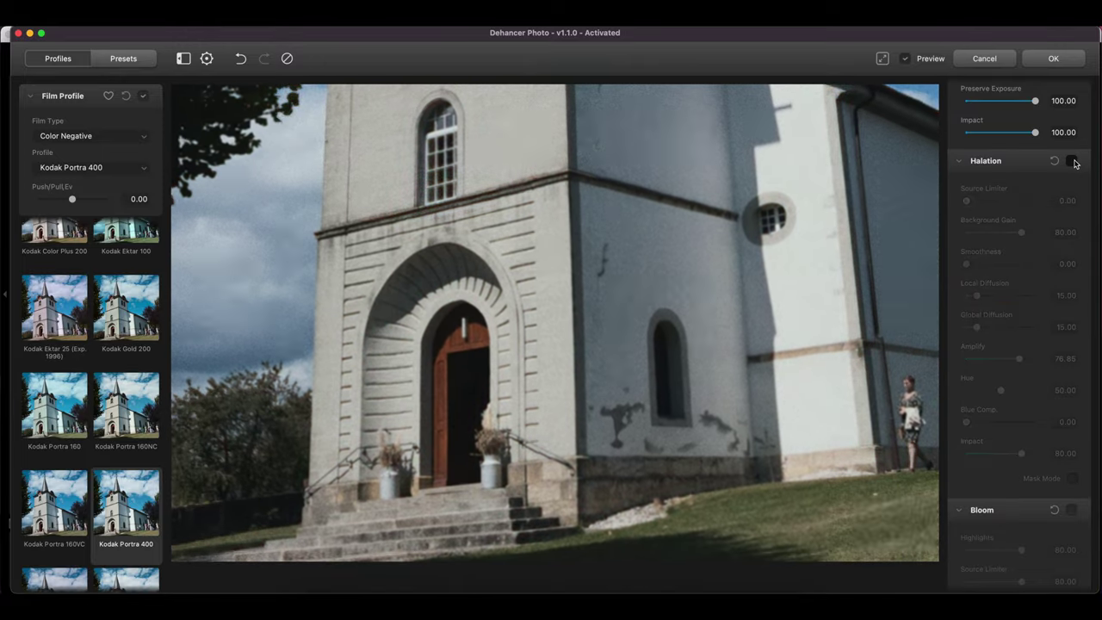
{"action": "left_click", "coordinate": [1071, 160]}
{"action": "left_click", "coordinate": [754, 256]}
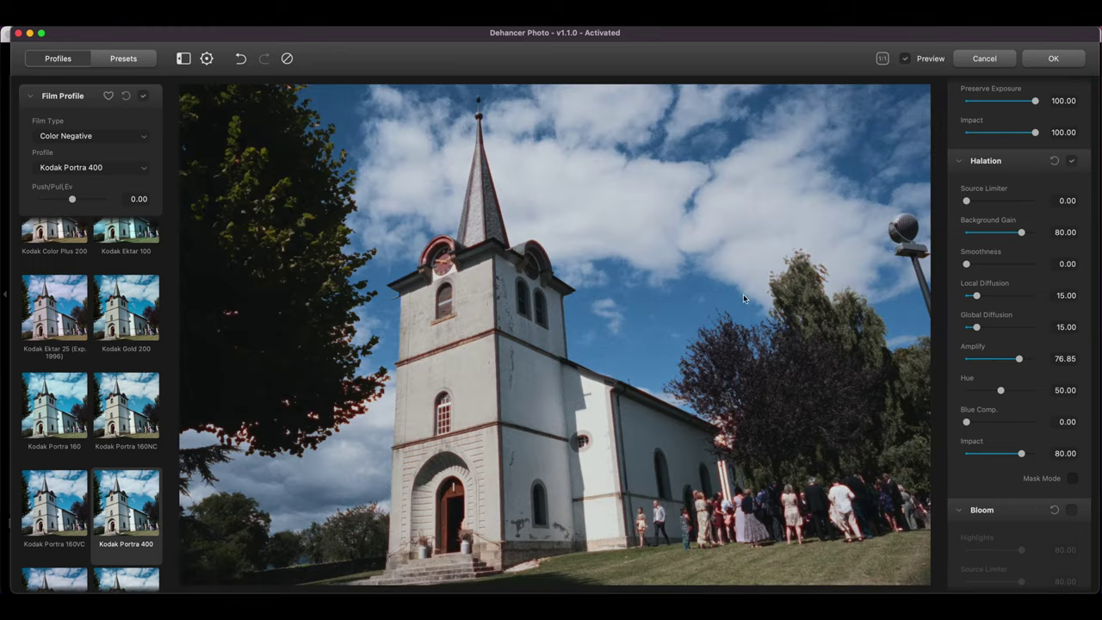
- Try Bloom at 1:1 on the people by the church, then switch it off
{"action": "scroll", "coordinate": [1027, 389], "scroll_direction": "down", "scroll_amount": 3}
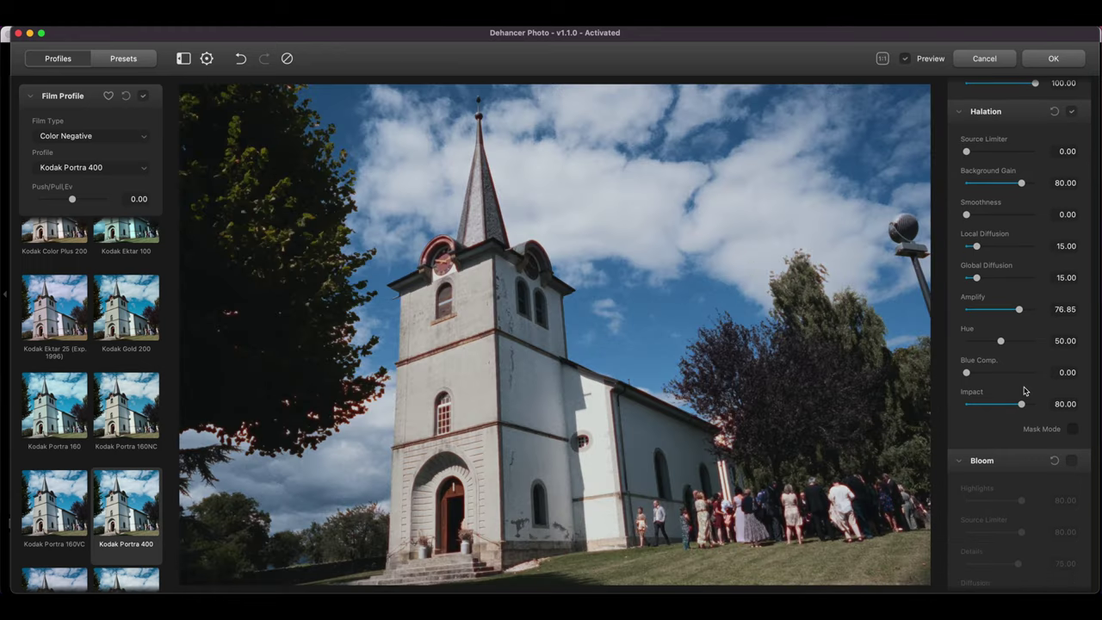
{"action": "left_click", "coordinate": [1071, 430]}
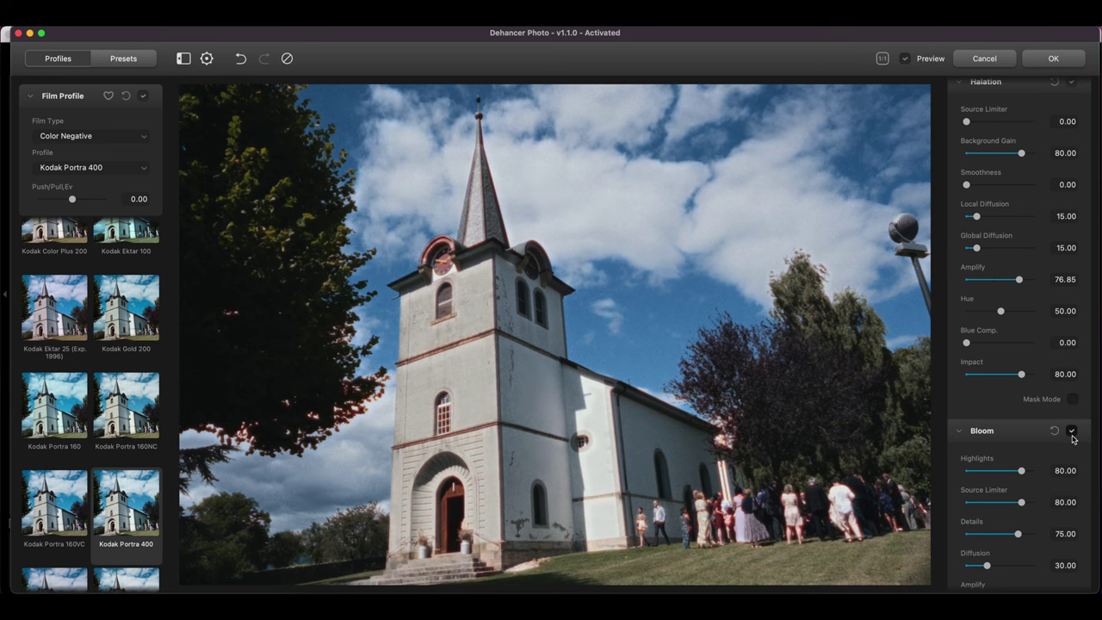
{"action": "left_click", "coordinate": [730, 508]}
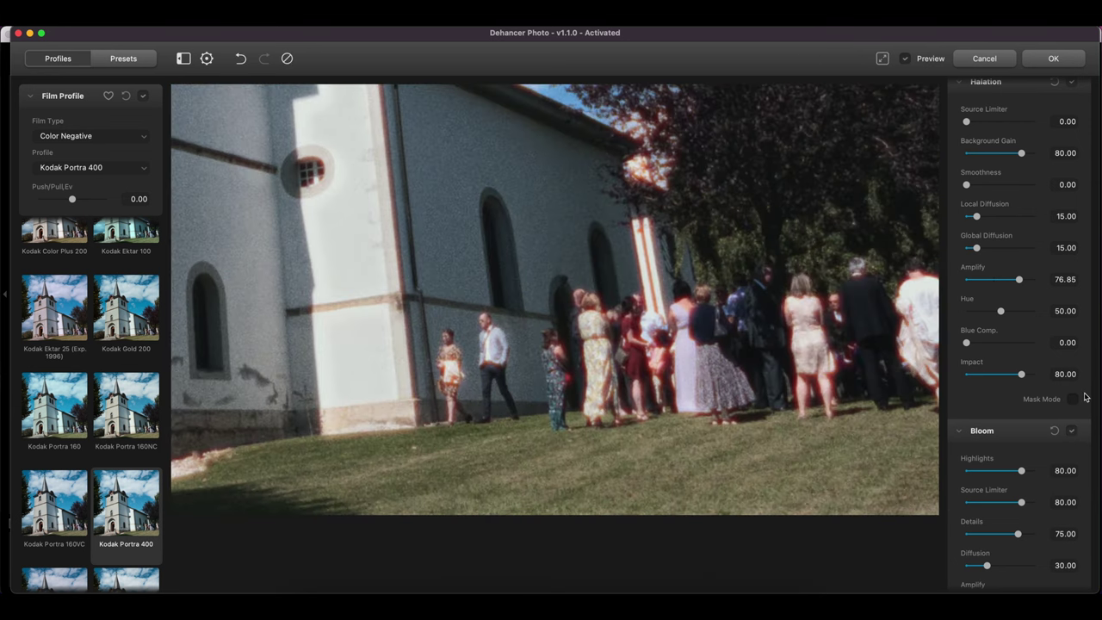
{"action": "left_click", "coordinate": [1071, 430]}
{"action": "left_click", "coordinate": [518, 303]}
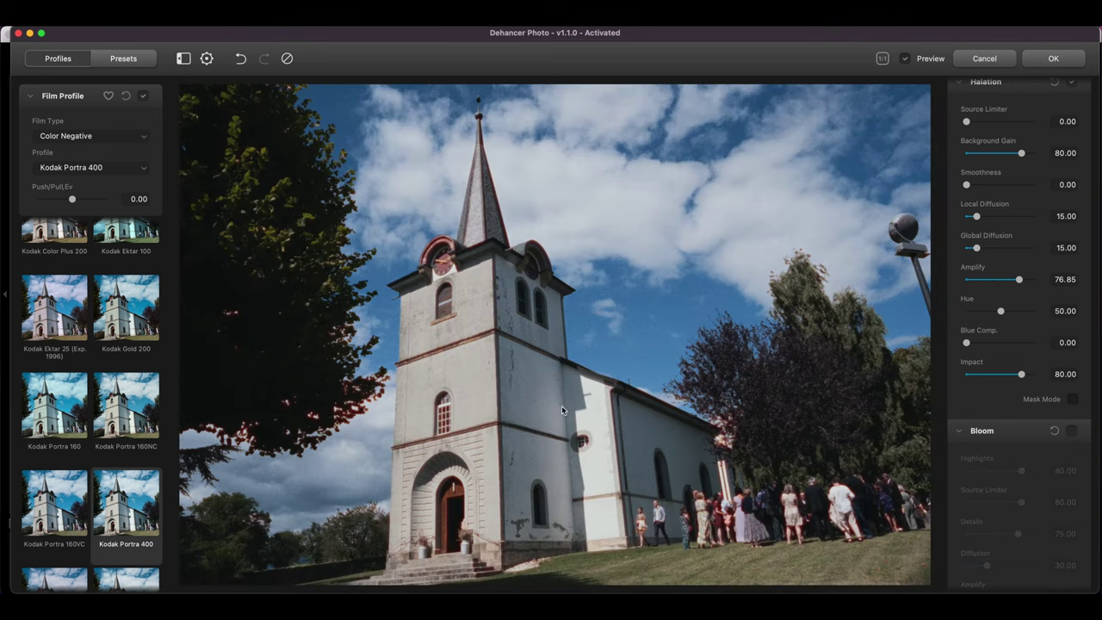
- Enable a vignette with Size 65.71, Aspect Ratio -49.99, Feather 26.02 and slightly lower Exposure
{"action": "scroll", "coordinate": [1029, 458], "scroll_direction": "down", "scroll_amount": 5}
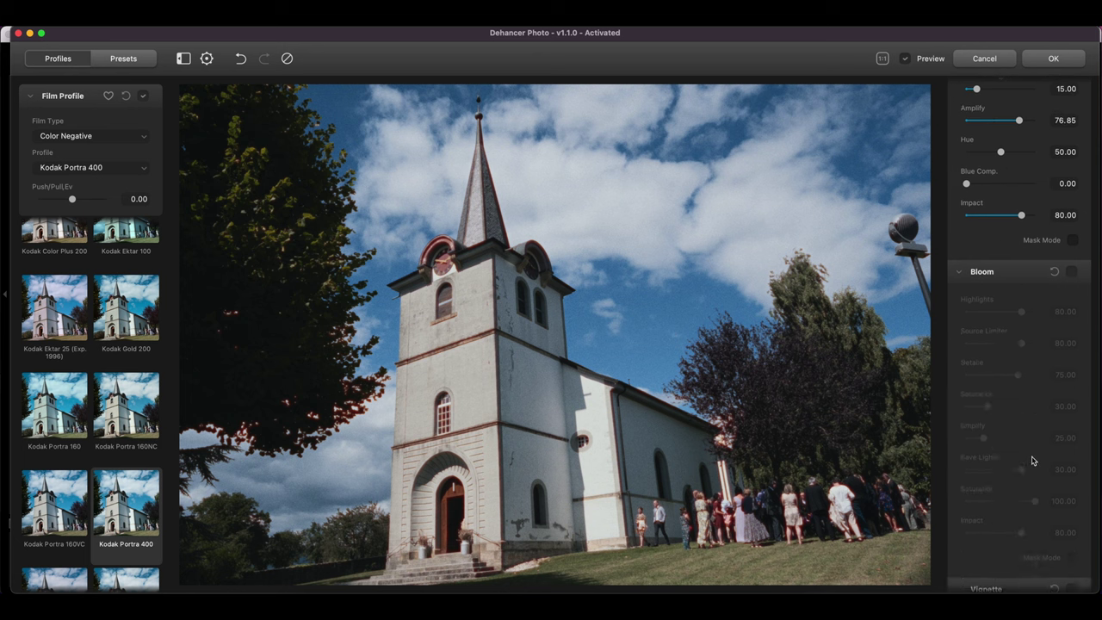
{"action": "scroll", "coordinate": [1033, 460], "scroll_direction": "down", "scroll_amount": 5}
{"action": "left_click", "coordinate": [1071, 433]}
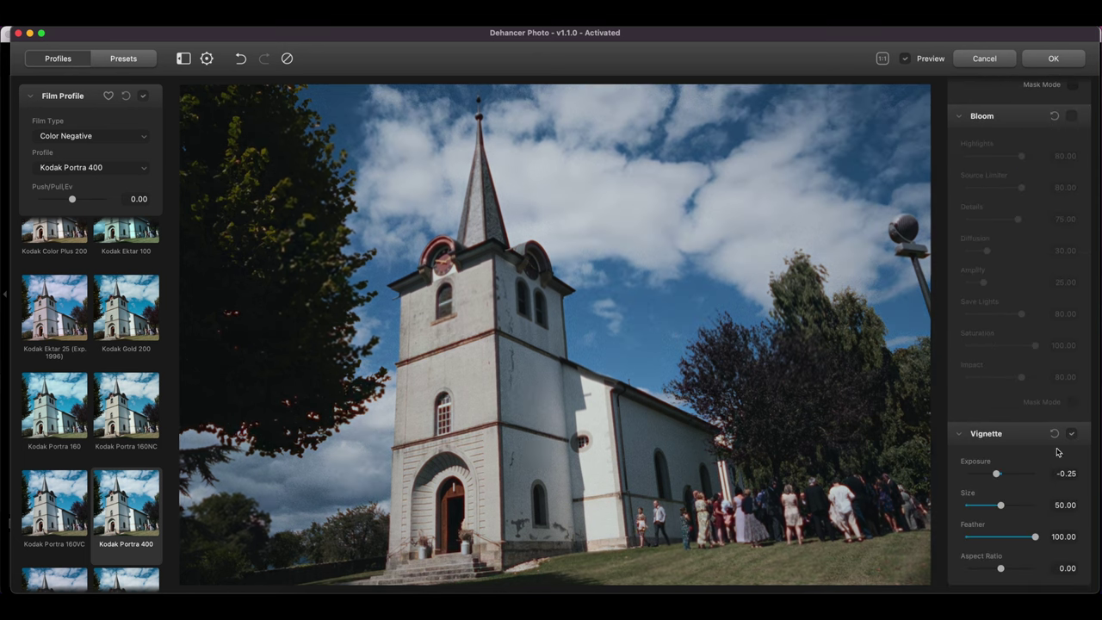
{"action": "left_click_drag", "start_coordinate": [1028, 538], "coordinate": [962, 551]}
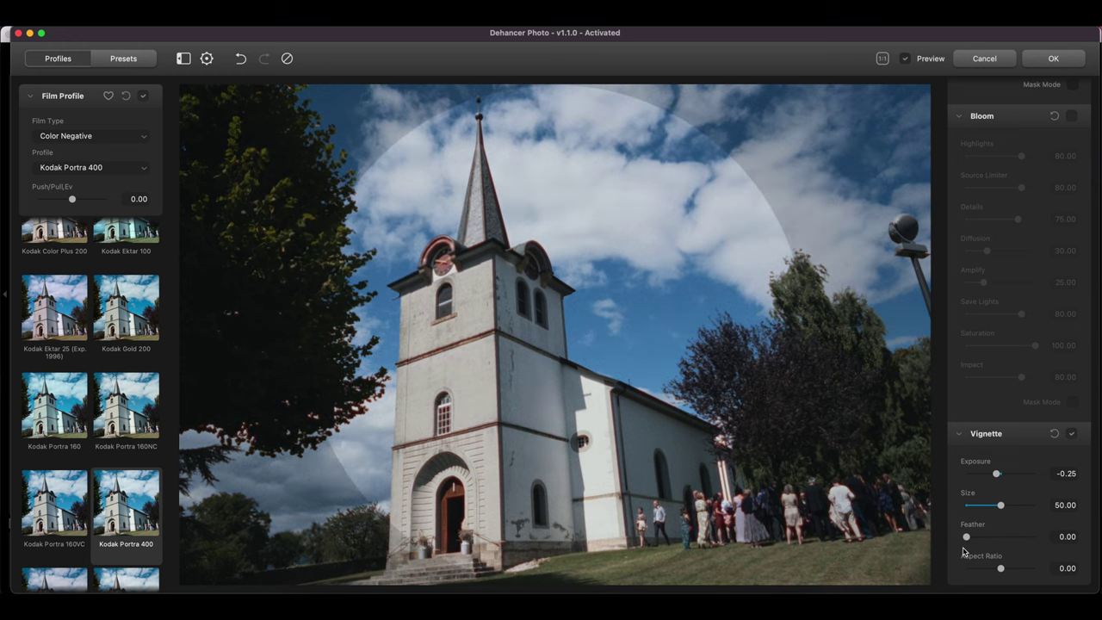
{"action": "left_click_drag", "start_coordinate": [1001, 505], "coordinate": [997, 507]}
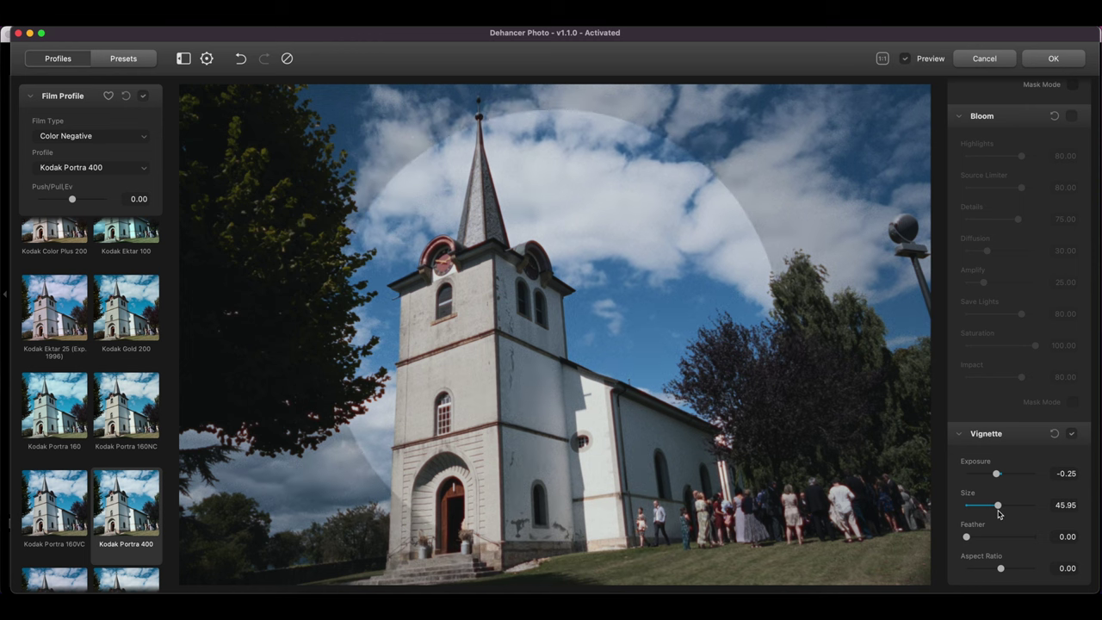
{"action": "left_click_drag", "start_coordinate": [1000, 570], "coordinate": [983, 574]}
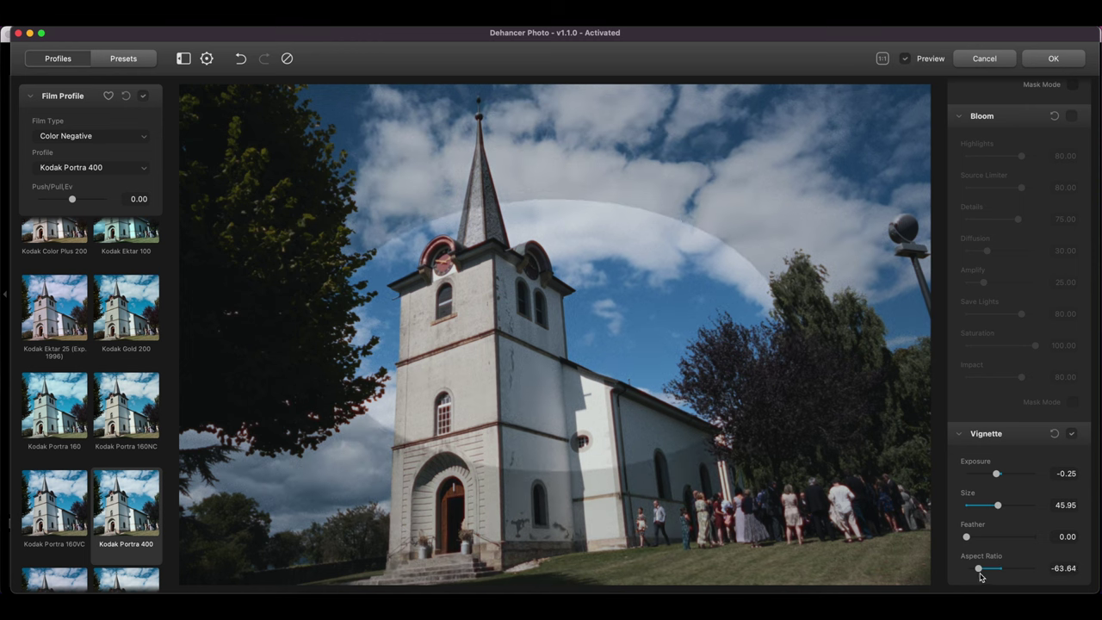
{"action": "left_click_drag", "start_coordinate": [996, 505], "coordinate": [1012, 507]}
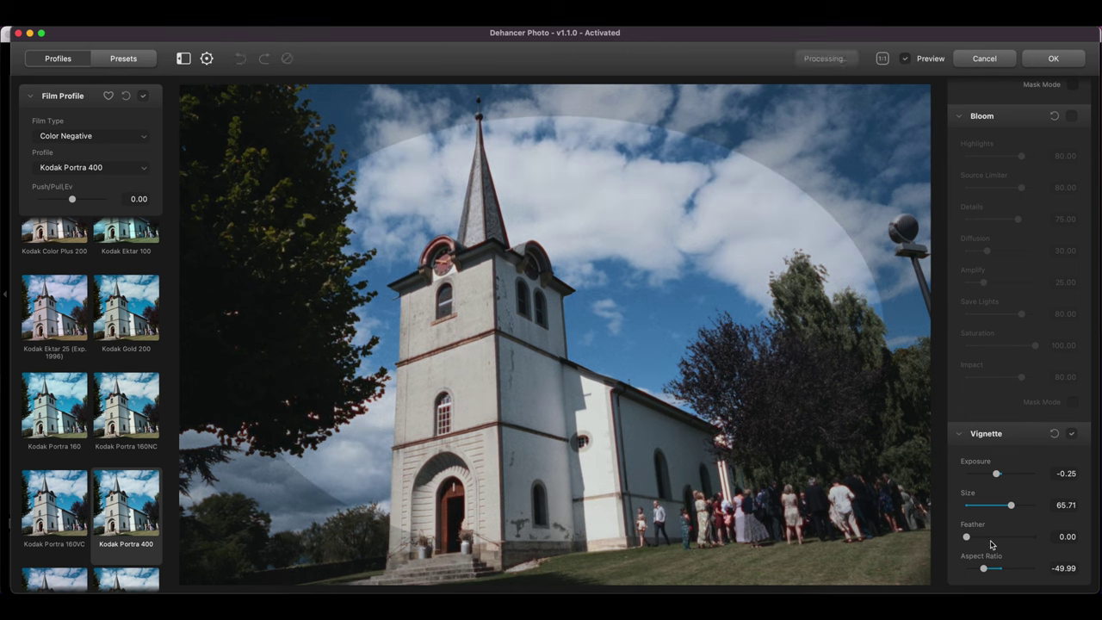
{"action": "left_click_drag", "start_coordinate": [966, 536], "coordinate": [985, 539]}
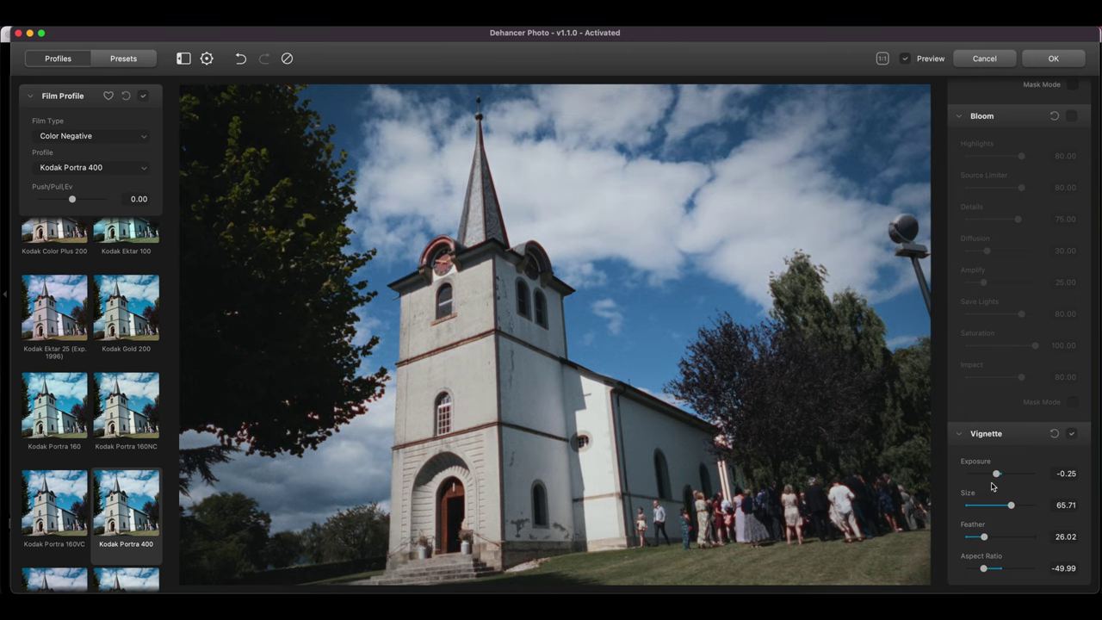
{"action": "mouse_move", "coordinate": [996, 474]}
{"action": "left_mouse_down"}
{"action": "mouse_move", "coordinate": [985, 473]}
{"action": "mouse_move", "coordinate": [994, 478]}
{"action": "left_mouse_up"}
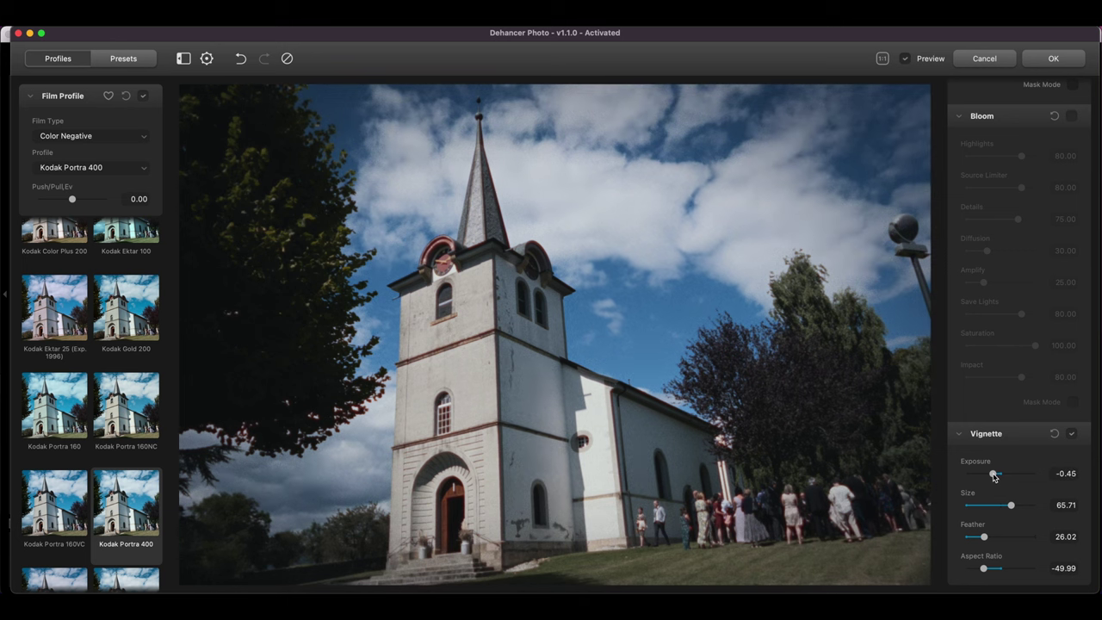
- Compare the finished look against the original, zooming 1:1 on the church tower
{"action": "scroll", "coordinate": [1033, 465], "scroll_direction": "up", "scroll_amount": 10}
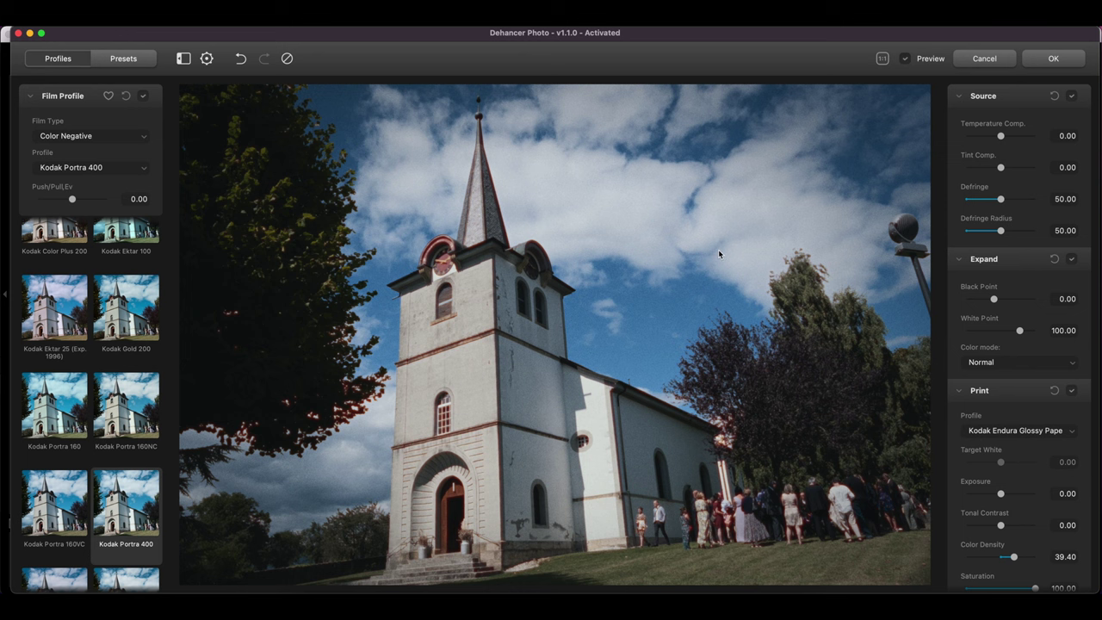
{"action": "key", "text": "p"}
{"action": "key", "text": "p"}
{"action": "key", "text": "p"}
{"action": "key", "text": "p"}
{"action": "key", "text": "p"}
{"action": "key", "text": "p"}
{"action": "key", "text": "p"}
{"action": "key", "text": "p"}
{"action": "left_click", "coordinate": [445, 270]}
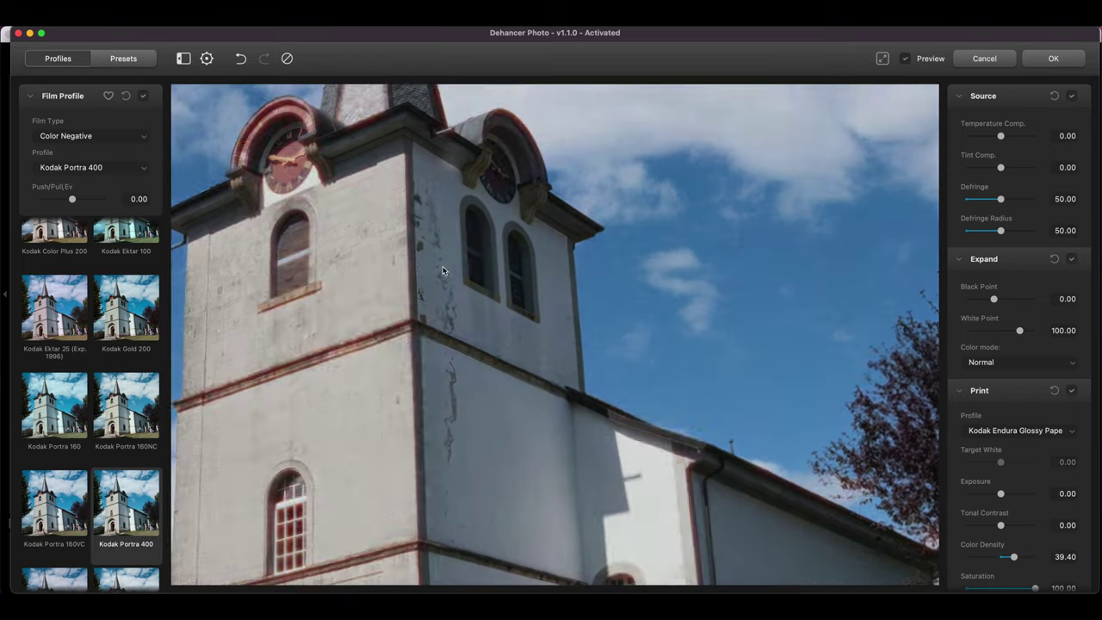
{"action": "key", "text": "p"}
{"action": "key", "text": "p"}
{"action": "left_click_drag", "start_coordinate": [442, 270], "coordinate": [582, 414]}
{"action": "key", "text": "p"}
{"action": "key", "text": "p"}
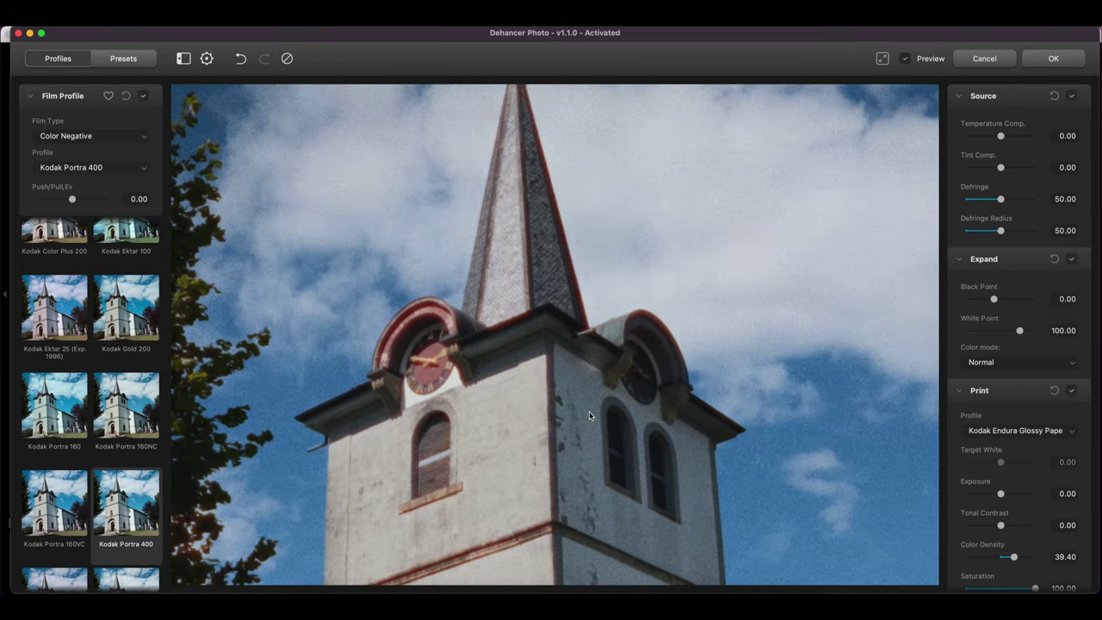
{"action": "key", "text": "p"}
{"action": "key", "text": "p"}
{"action": "left_click", "coordinate": [453, 384]}
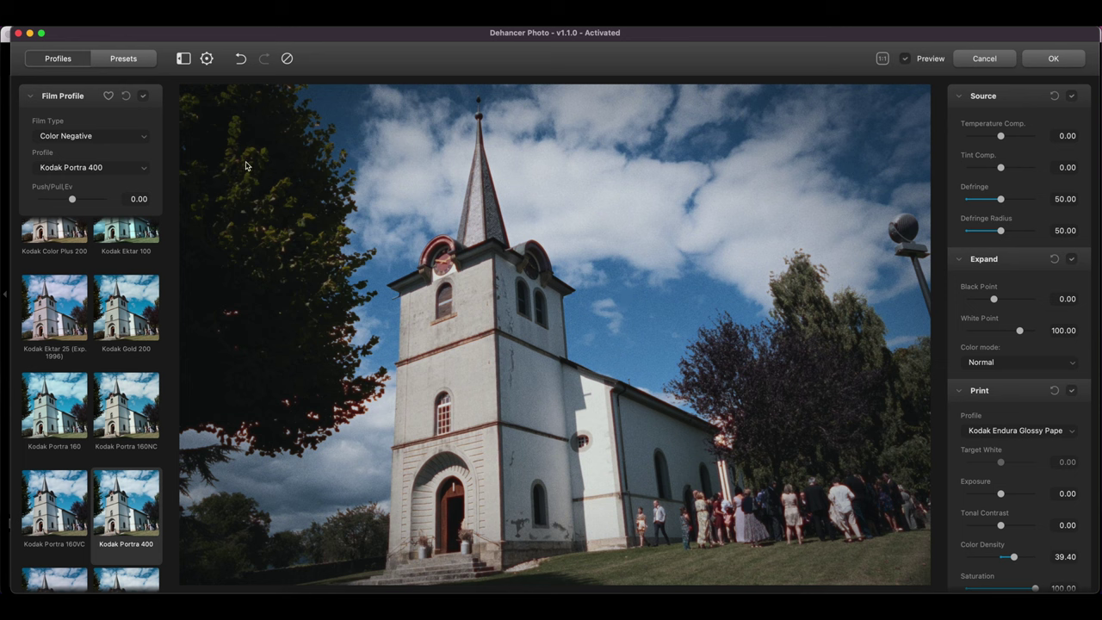
- Add a new preset named 'Kodak Portra 400 Church wedding' from the Presets list
{"action": "left_click", "coordinate": [124, 62]}
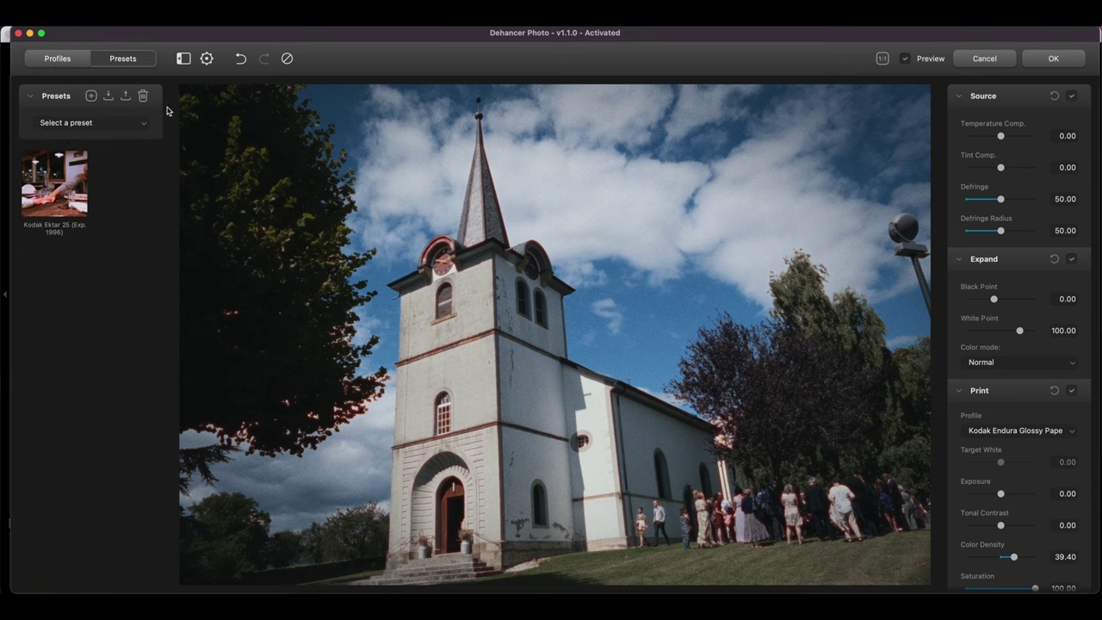
{"action": "left_click", "coordinate": [92, 97]}
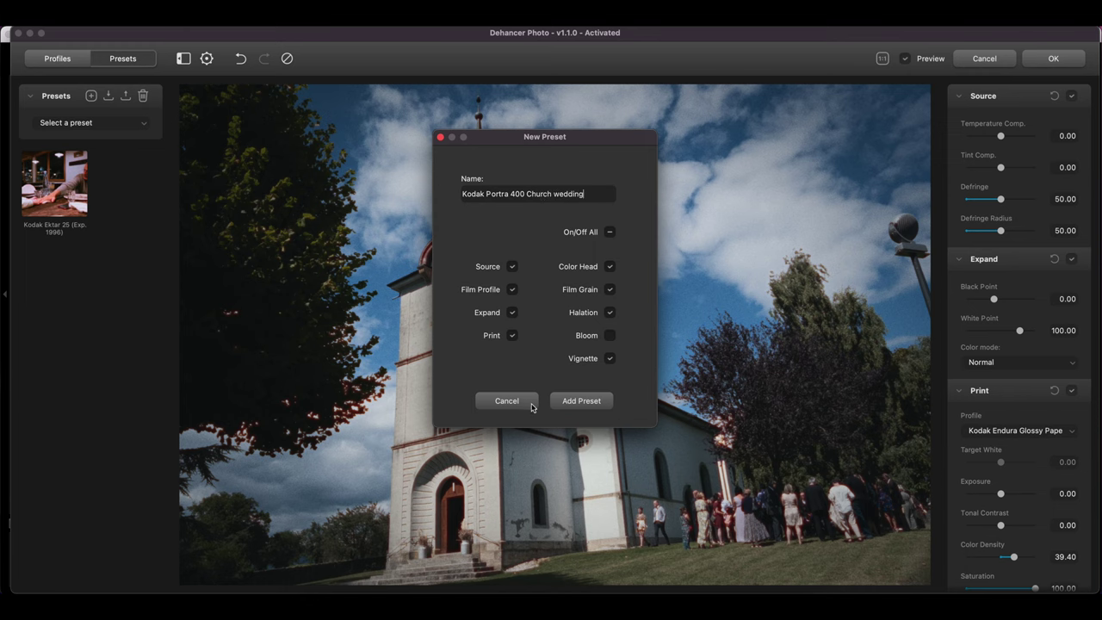
{"action": "left_click", "coordinate": [570, 403]}
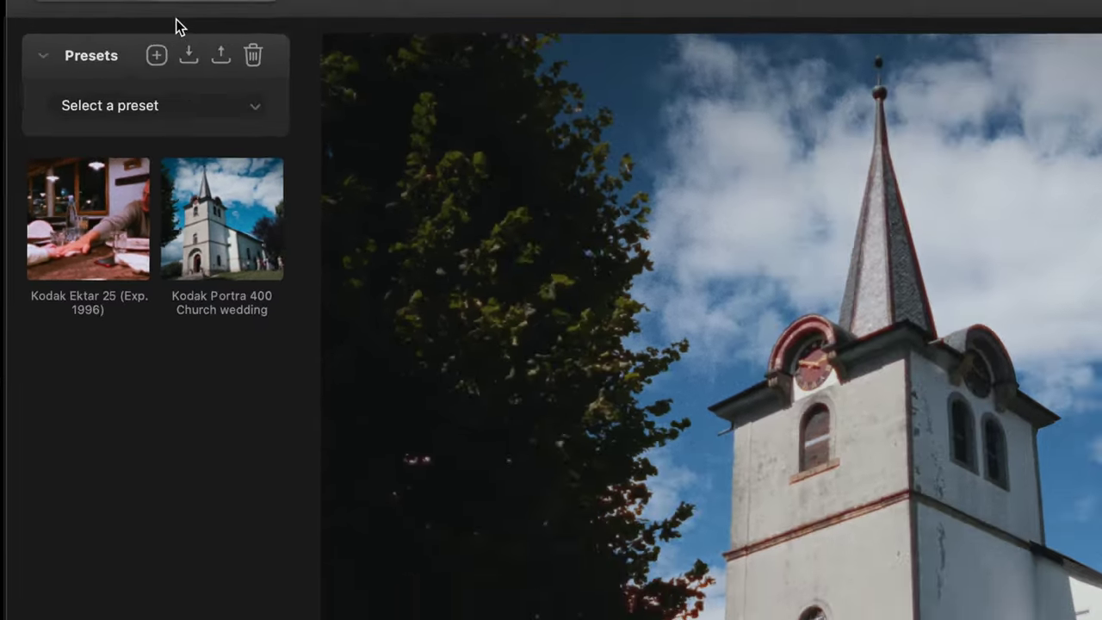
{"action": "left_click", "coordinate": [58, 58]}
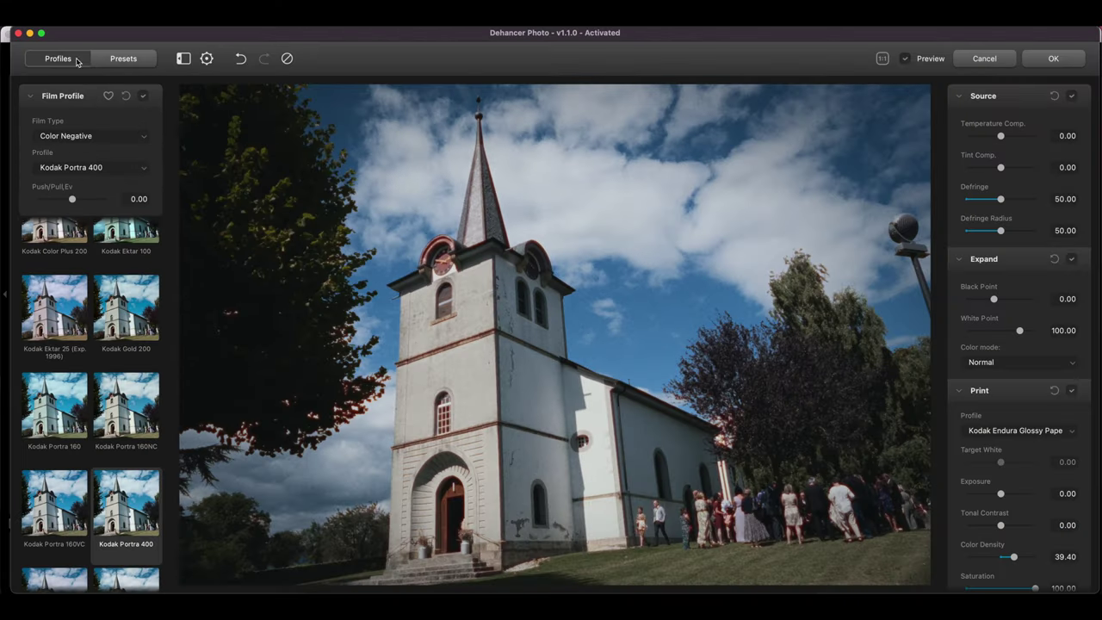
- Apply the Dehancer look to the church photo and compare the edited copy with the original
{"action": "left_click", "coordinate": [1052, 58]}
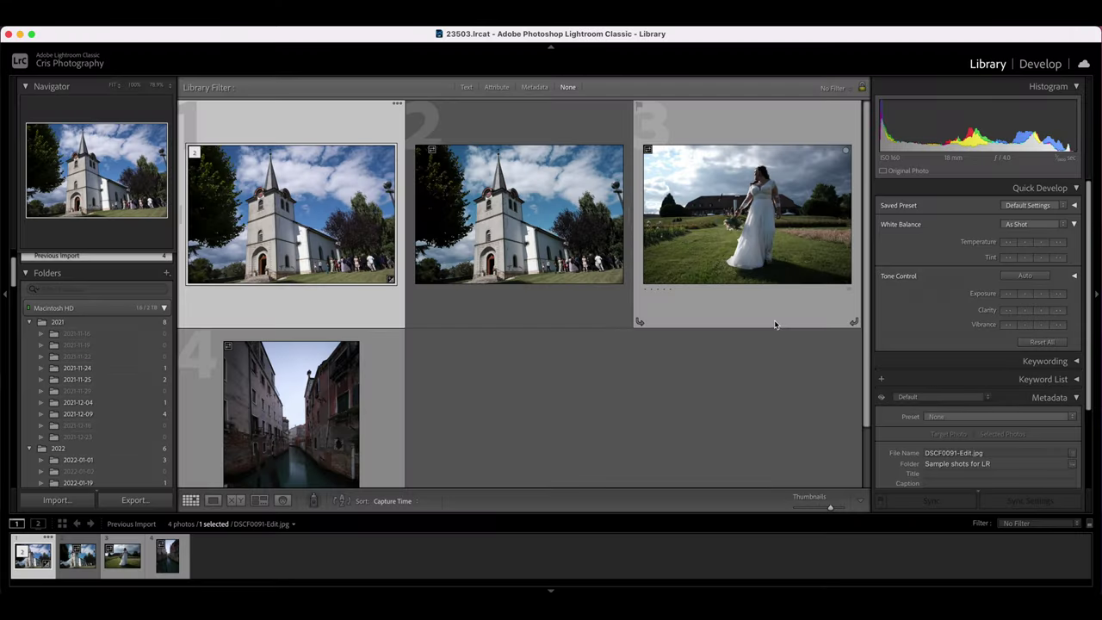
{"action": "key", "text": "Right"}
{"action": "left_click", "coordinate": [366, 218]}
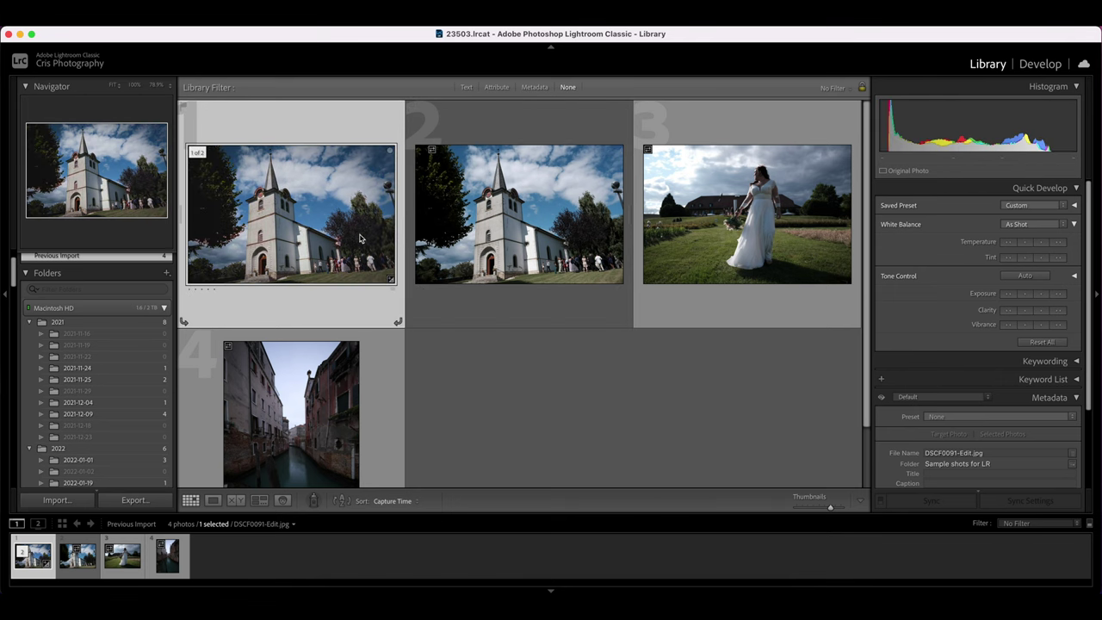
{"action": "left_click", "coordinate": [491, 232]}
- Send an edited copy of the Venice canal photo to Dehancer via Edit In
{"action": "scroll", "coordinate": [490, 233], "scroll_direction": "down", "scroll_amount": 1}
{"action": "scroll", "coordinate": [491, 233], "scroll_direction": "down", "scroll_amount": 1}
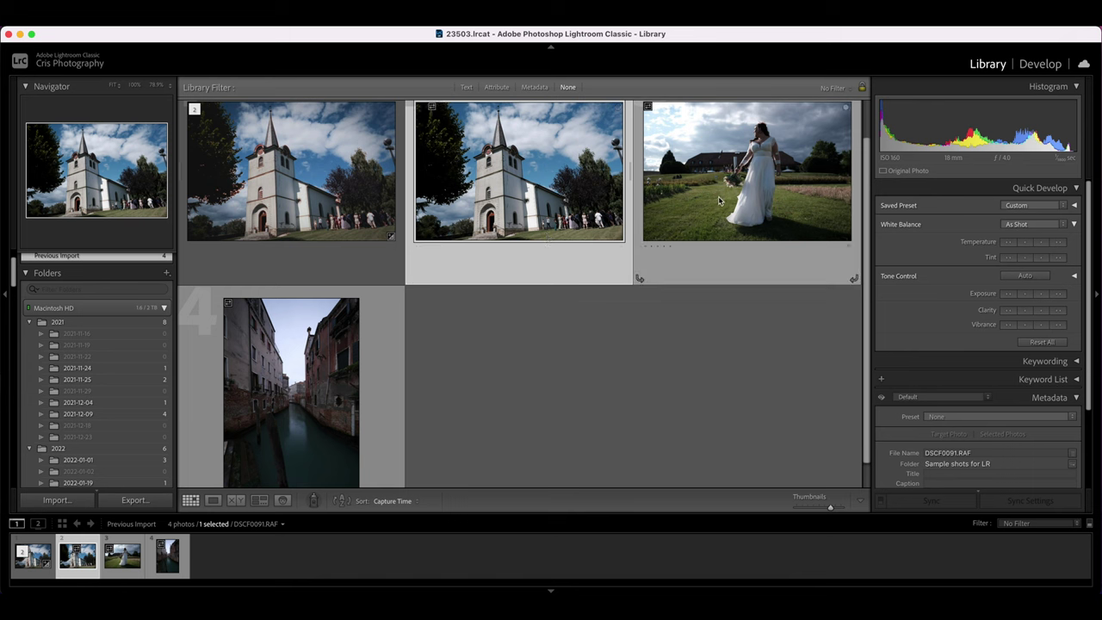
{"action": "scroll", "coordinate": [482, 376], "scroll_direction": "down", "scroll_amount": 1}
{"action": "left_click", "coordinate": [312, 355]}
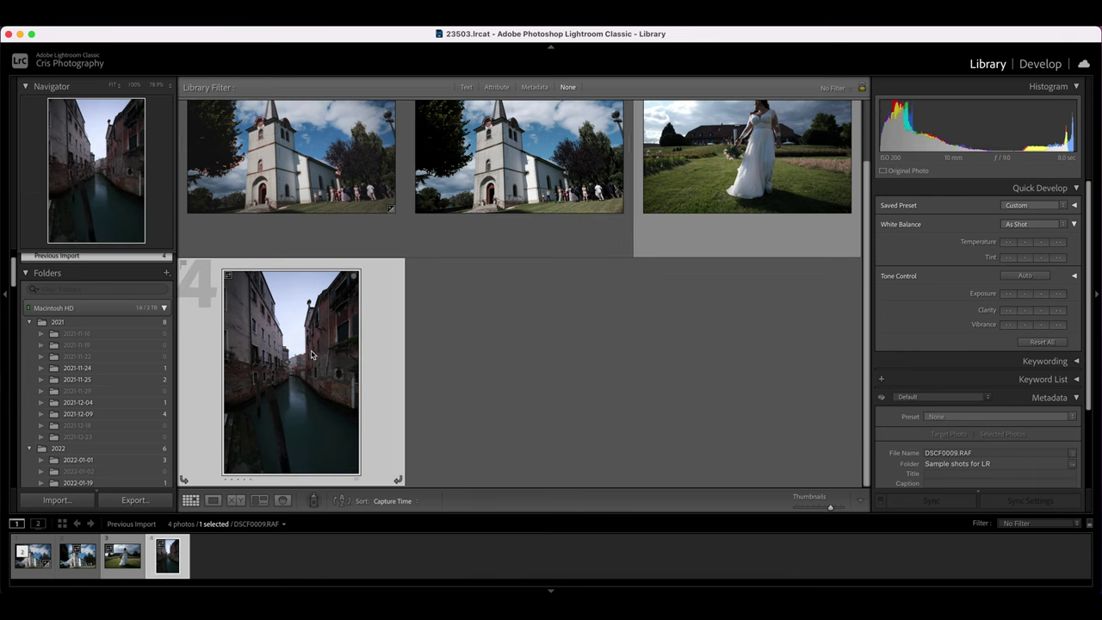
{"action": "right_click", "coordinate": [325, 350]}
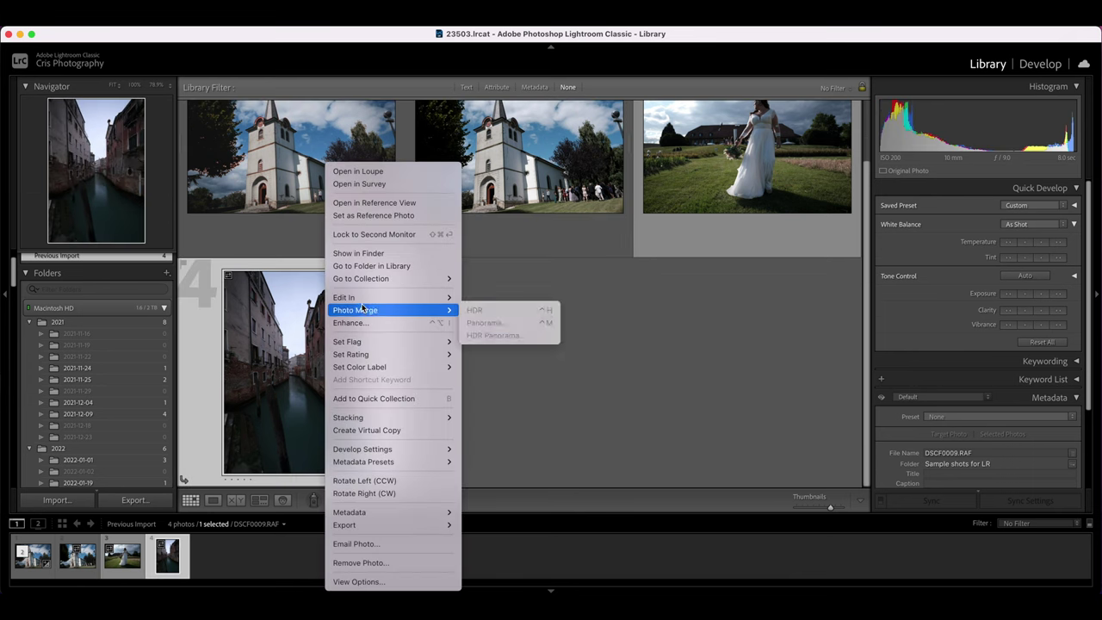
{"action": "mouse_move", "coordinate": [396, 297]}
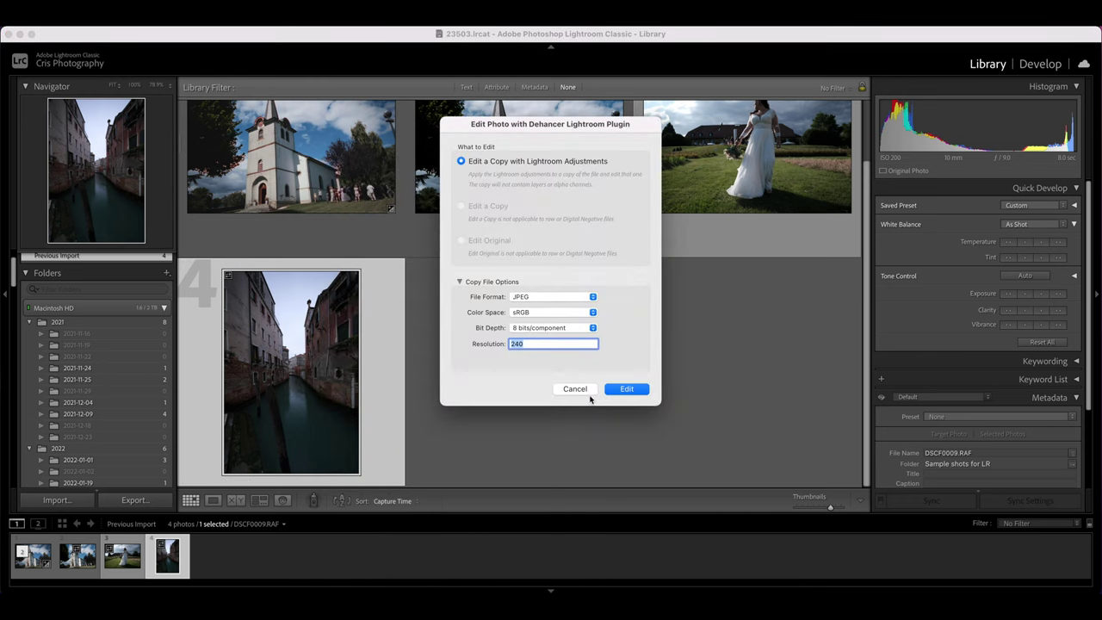
{"action": "left_click", "coordinate": [626, 389]}
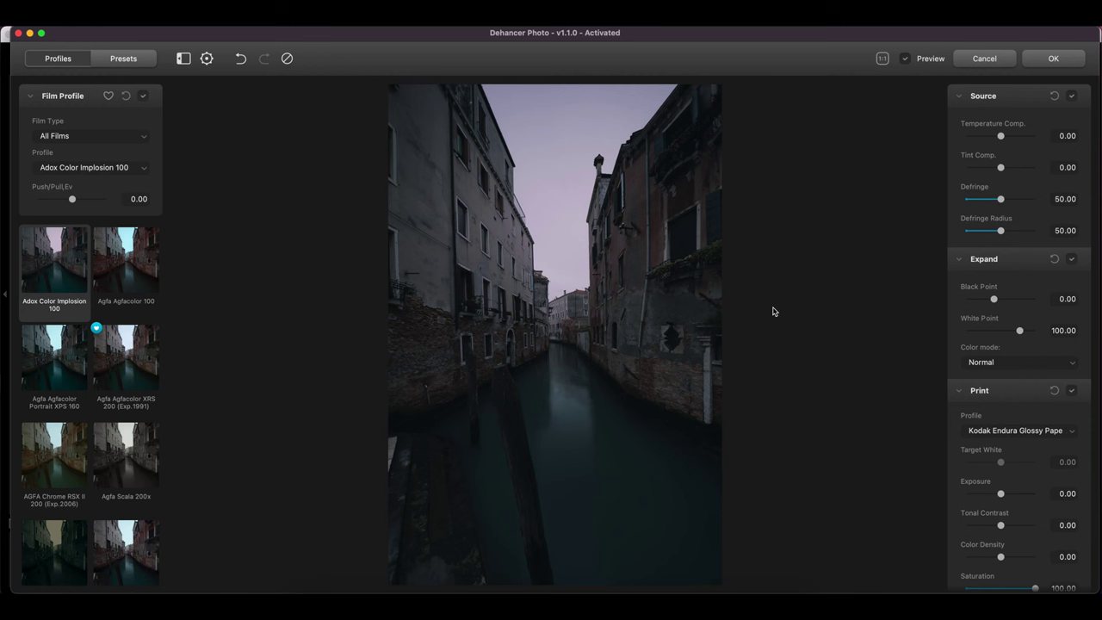
- Raise Print Exposure to 1.85 and apply the Agfa Agfacolor 100 film profile
{"action": "scroll", "coordinate": [1025, 368], "scroll_direction": "down", "scroll_amount": 5}
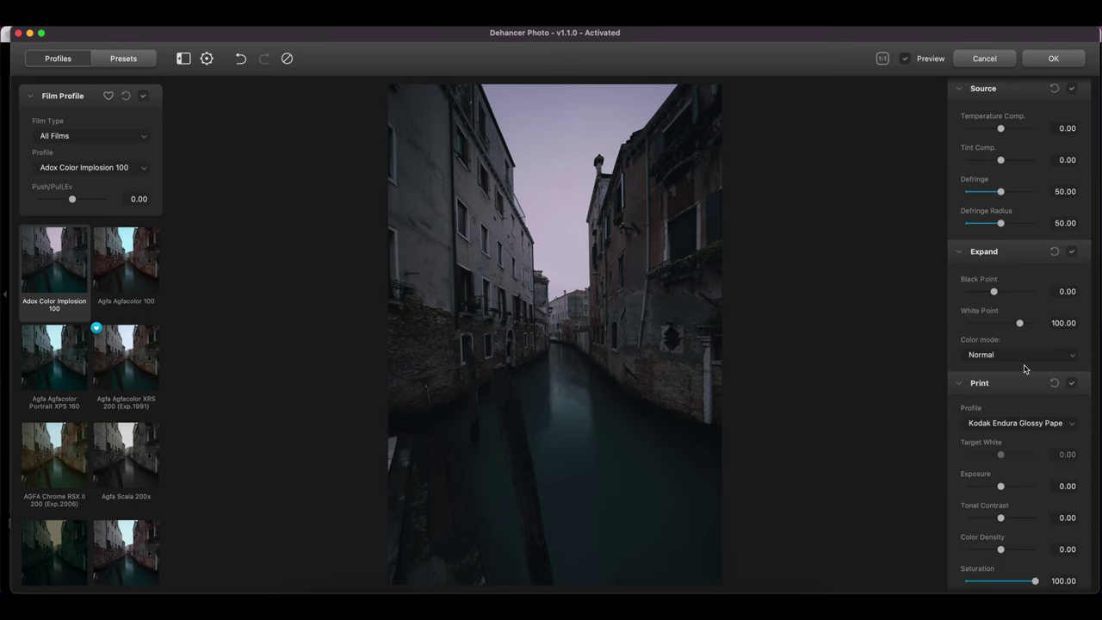
{"action": "left_click_drag", "start_coordinate": [1000, 429], "coordinate": [1022, 429]}
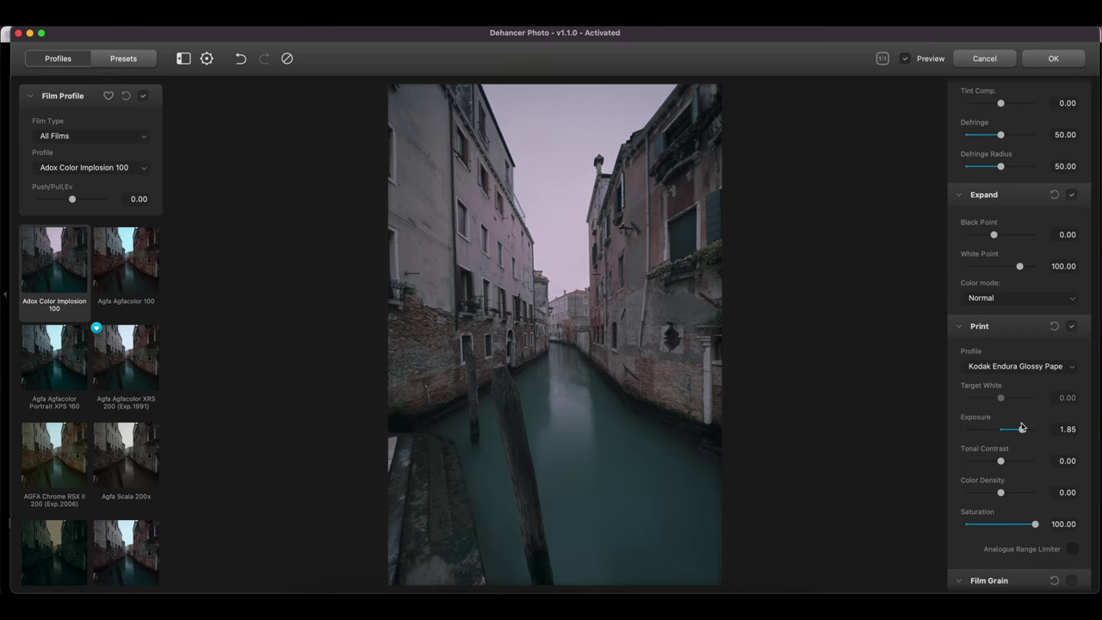
{"action": "left_click", "coordinate": [101, 264]}
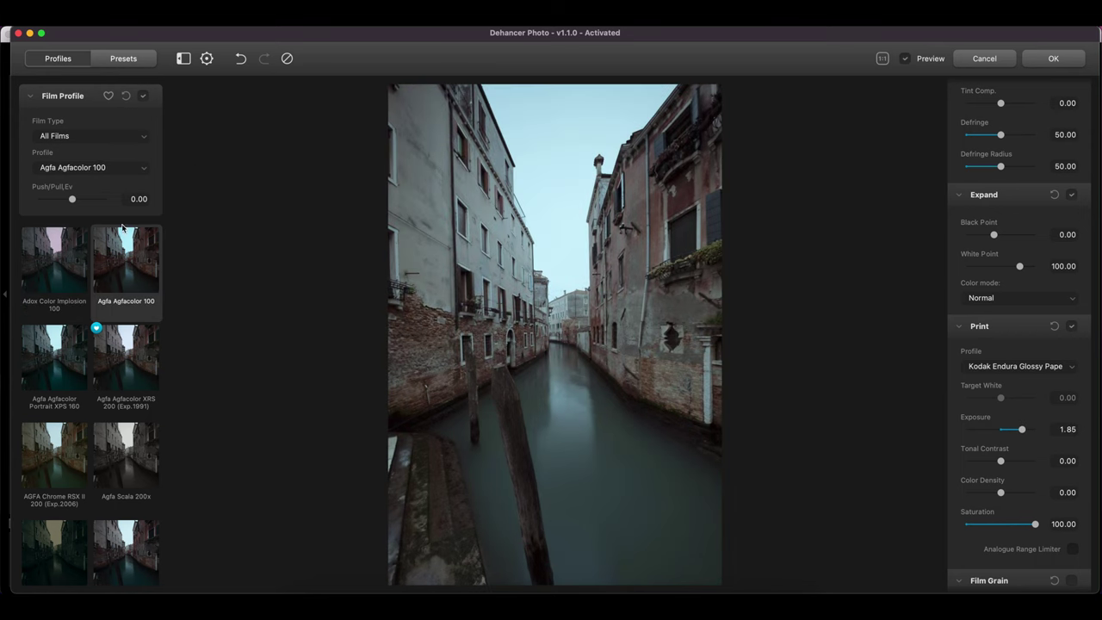
- Try film profiles from Agfa Agfacolor and AGFA Chrome RSX II 200 through Cinestill 800T
{"action": "left_click", "coordinate": [46, 337]}
{"action": "scroll", "coordinate": [140, 355], "scroll_direction": "down", "scroll_amount": 1}
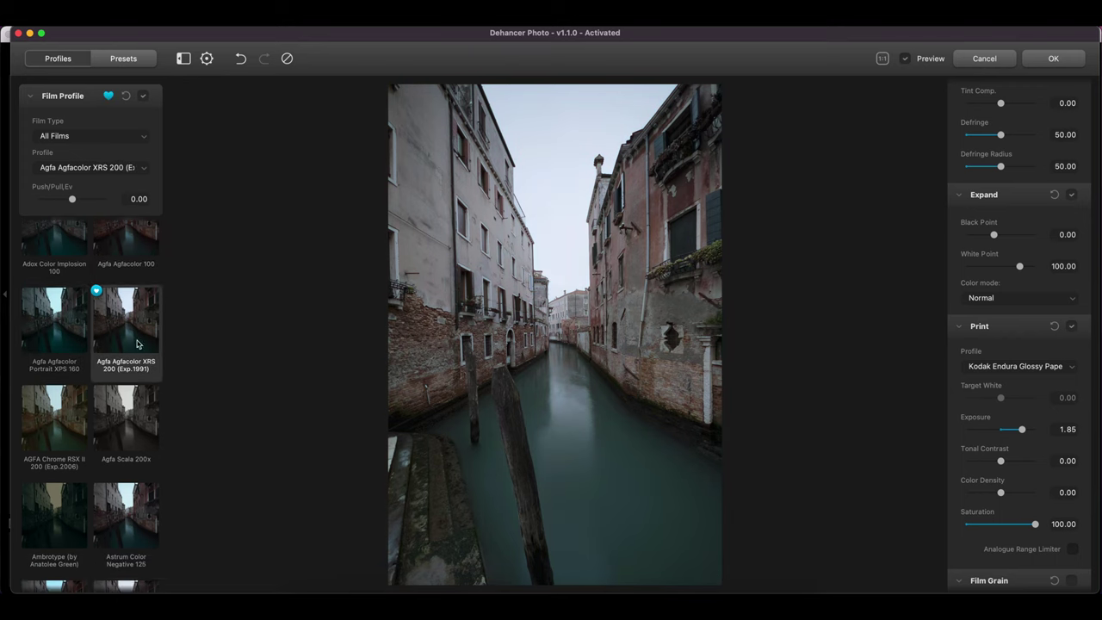
{"action": "scroll", "coordinate": [138, 344], "scroll_direction": "down", "scroll_amount": 3}
{"action": "left_click", "coordinate": [58, 371]}
{"action": "scroll", "coordinate": [58, 370], "scroll_direction": "down", "scroll_amount": 1}
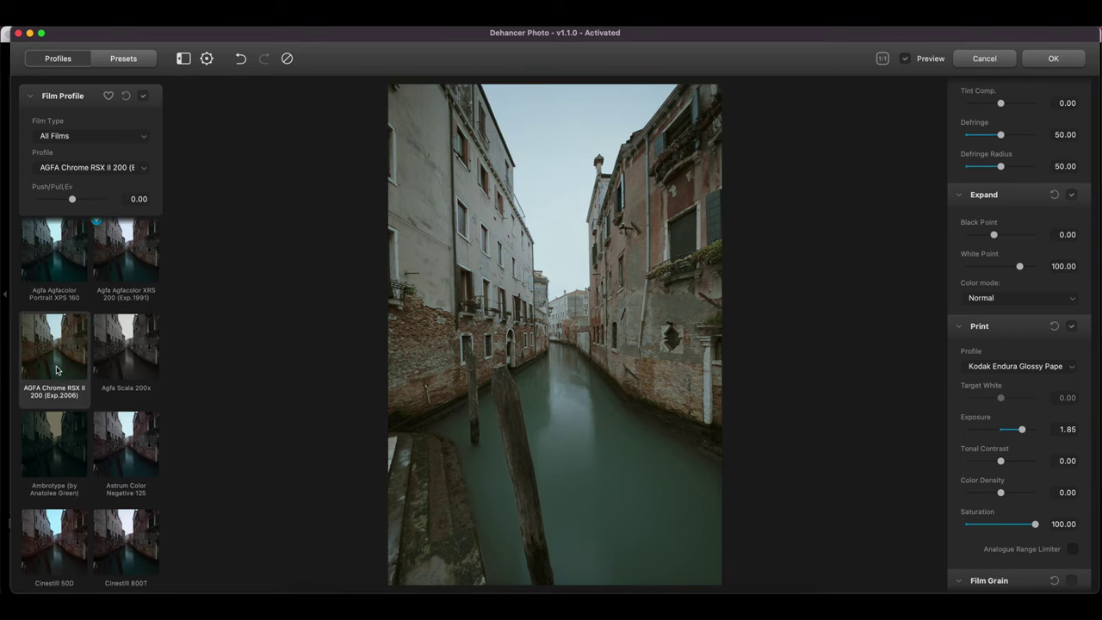
{"action": "left_click", "coordinate": [131, 349]}
{"action": "scroll", "coordinate": [132, 344], "scroll_direction": "down", "scroll_amount": 2}
{"action": "left_click", "coordinate": [46, 383]}
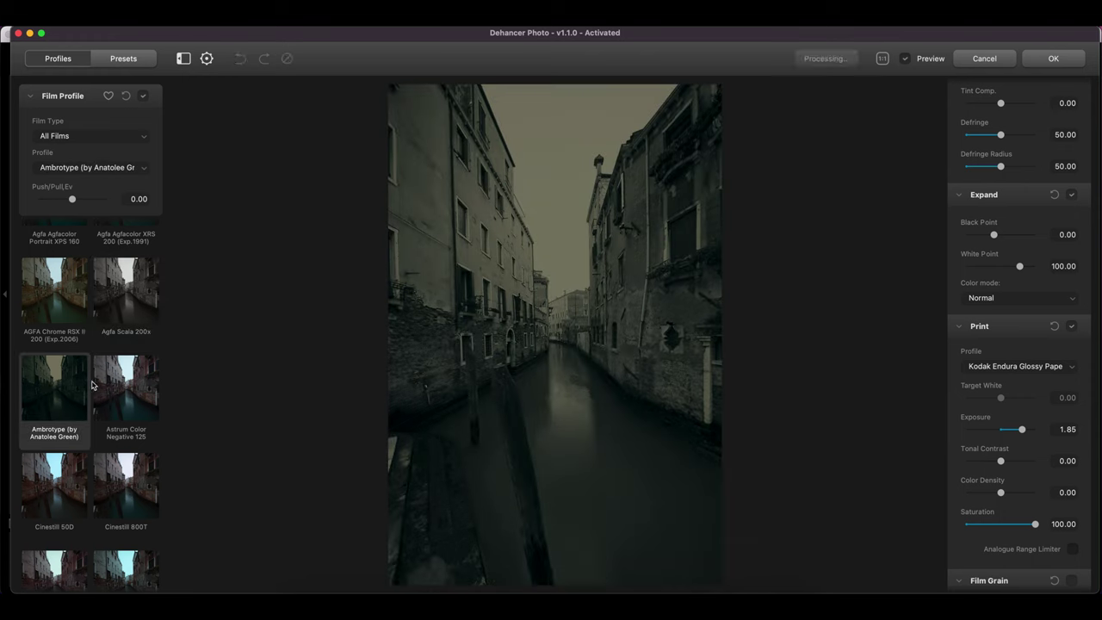
{"action": "scroll", "coordinate": [69, 385], "scroll_direction": "down", "scroll_amount": 1}
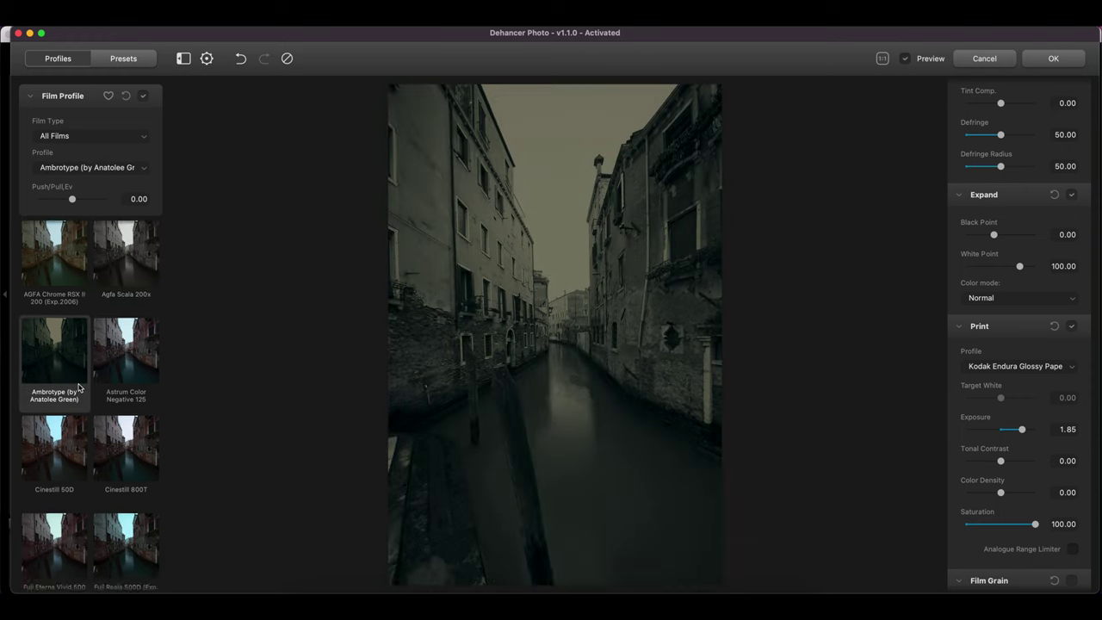
{"action": "left_click", "coordinate": [133, 354]}
{"action": "scroll", "coordinate": [65, 396], "scroll_direction": "down", "scroll_amount": 1}
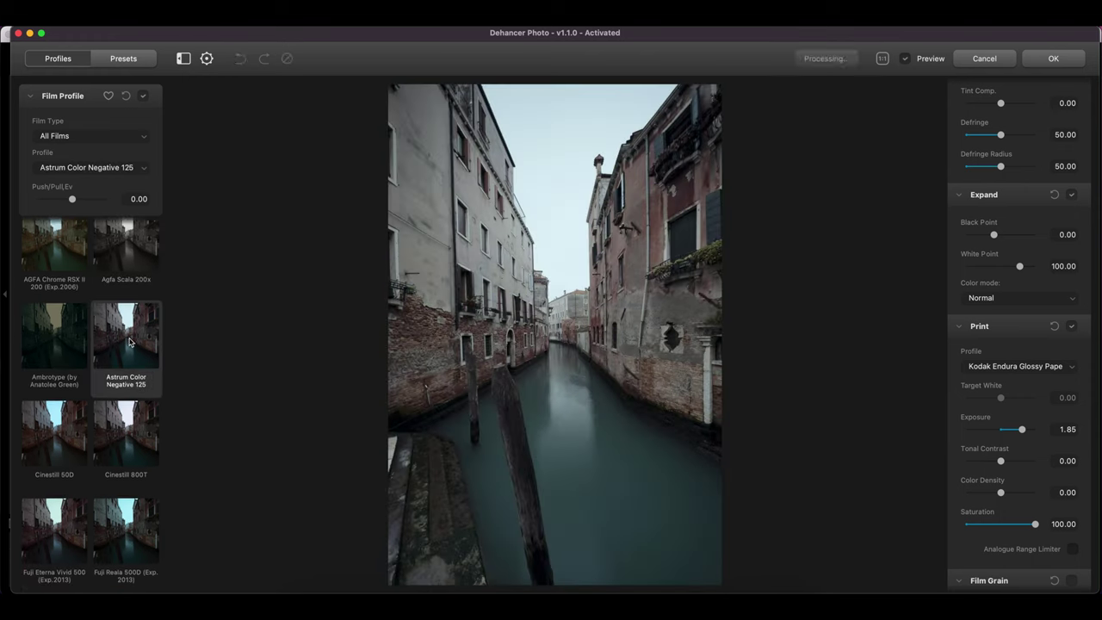
{"action": "left_click", "coordinate": [58, 405]}
{"action": "scroll", "coordinate": [58, 404], "scroll_direction": "down", "scroll_amount": 1}
{"action": "left_click", "coordinate": [119, 396]}
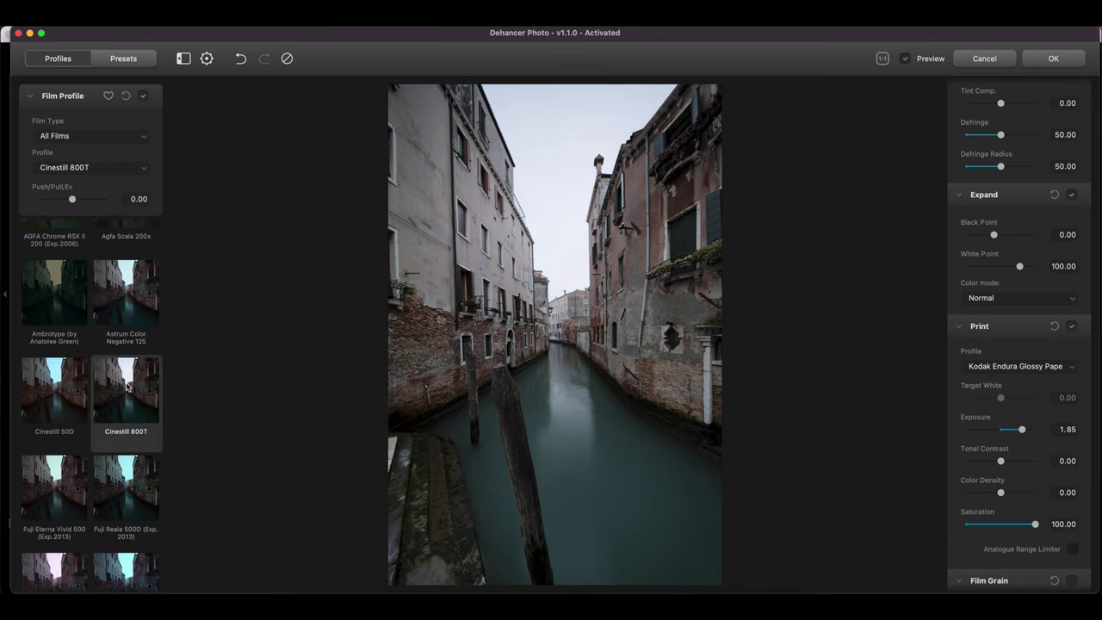
- Try Fuji Eterna Vivid 500 through Fujicolor Natura 1600, settling on Fujicolor Print (Industrial) 100
{"action": "scroll", "coordinate": [115, 422], "scroll_direction": "down", "scroll_amount": 1}
{"action": "left_click", "coordinate": [67, 472]}
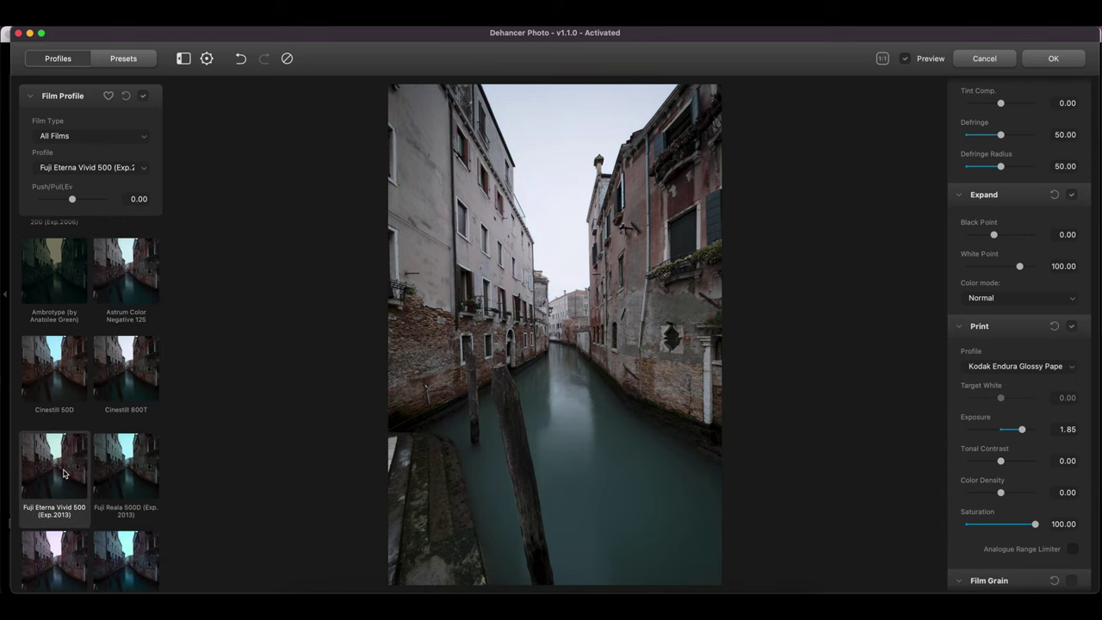
{"action": "left_click", "coordinate": [123, 457]}
{"action": "scroll", "coordinate": [123, 456], "scroll_direction": "down", "scroll_amount": 4}
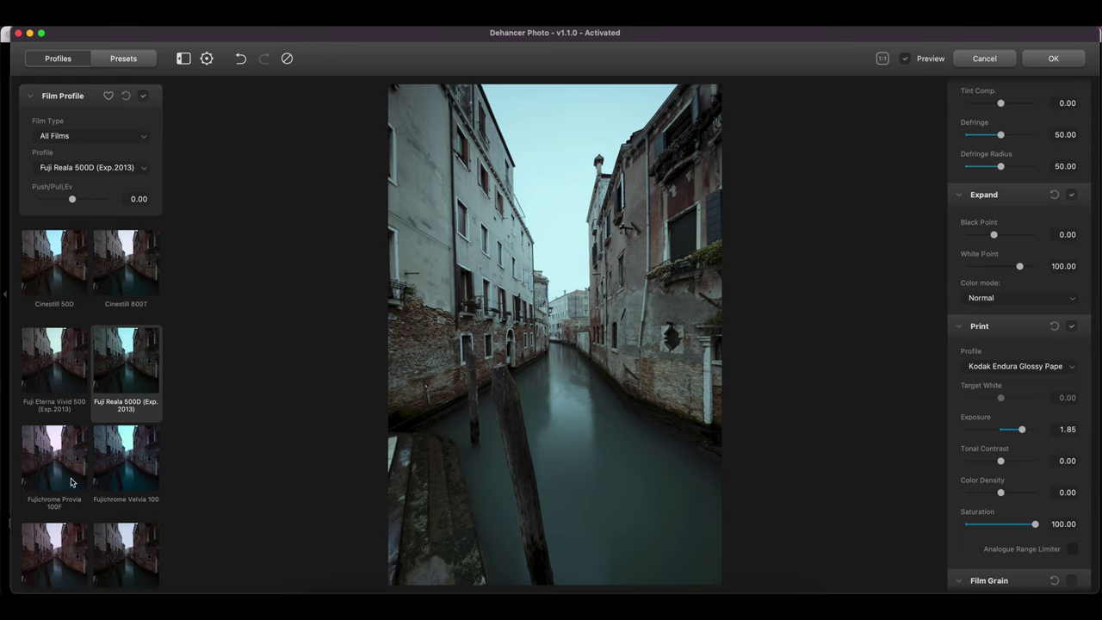
{"action": "left_click", "coordinate": [72, 483]}
{"action": "scroll", "coordinate": [130, 457], "scroll_direction": "down", "scroll_amount": 1}
{"action": "left_click", "coordinate": [141, 448]}
{"action": "scroll", "coordinate": [140, 446], "scroll_direction": "down", "scroll_amount": 1}
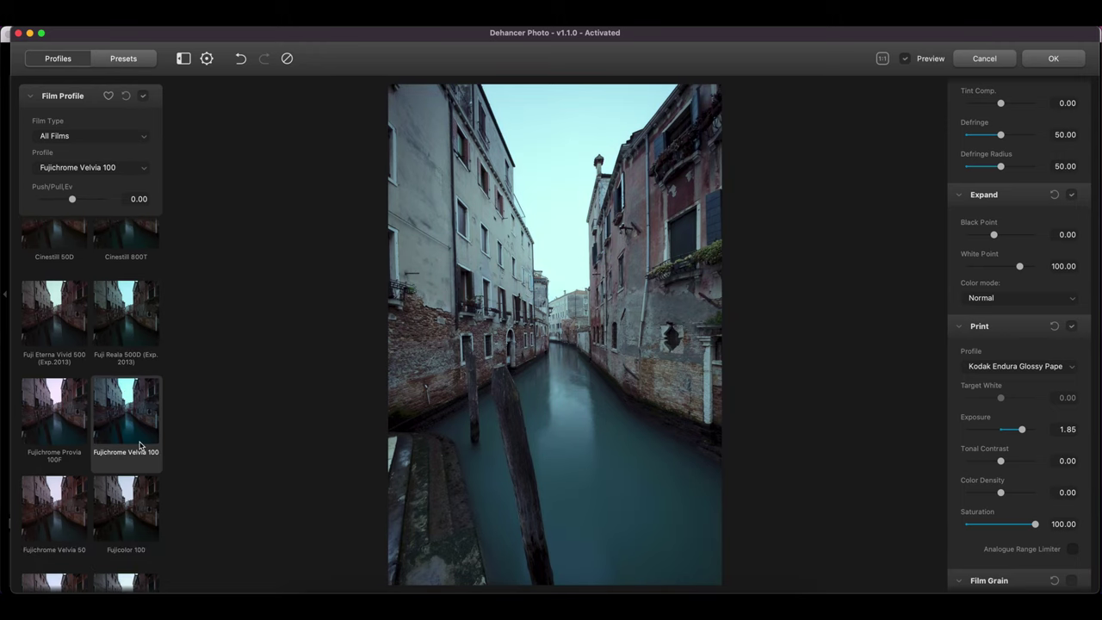
{"action": "left_click", "coordinate": [66, 531]}
{"action": "scroll", "coordinate": [69, 517], "scroll_direction": "down", "scroll_amount": 2}
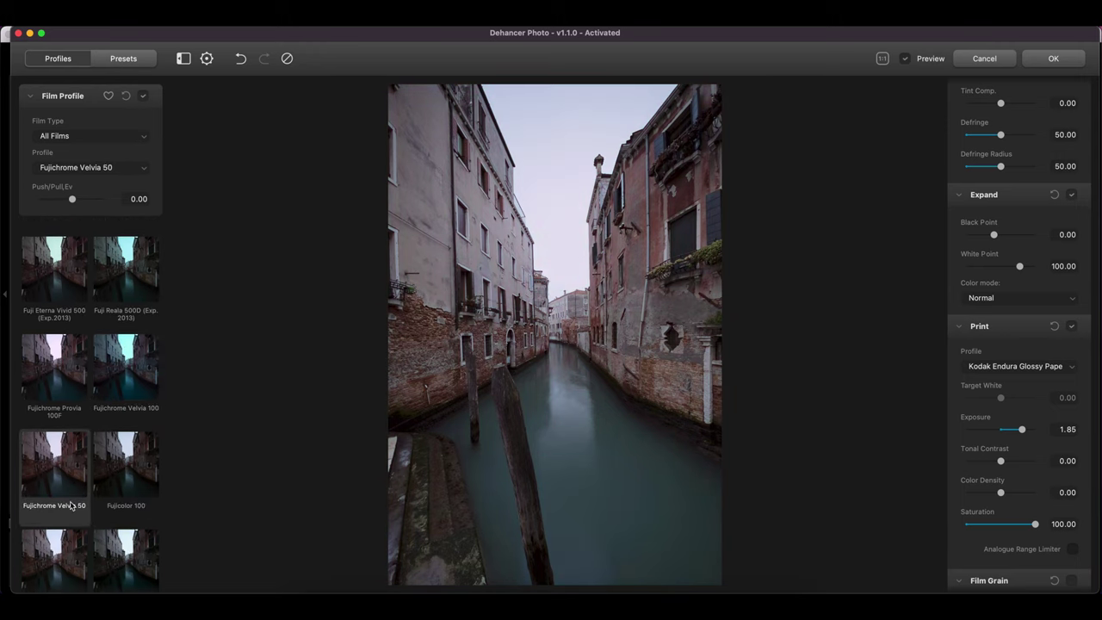
{"action": "left_click", "coordinate": [126, 470]}
{"action": "scroll", "coordinate": [125, 470], "scroll_direction": "down", "scroll_amount": 4}
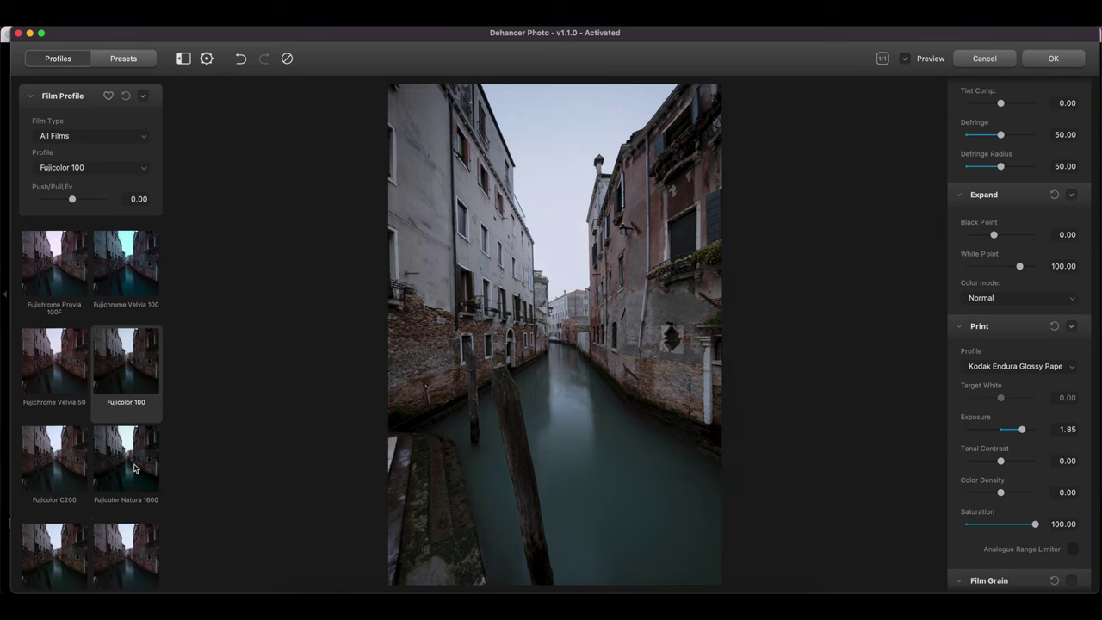
{"action": "left_click", "coordinate": [52, 465]}
{"action": "scroll", "coordinate": [117, 440], "scroll_direction": "down", "scroll_amount": 1}
{"action": "left_click", "coordinate": [117, 441]}
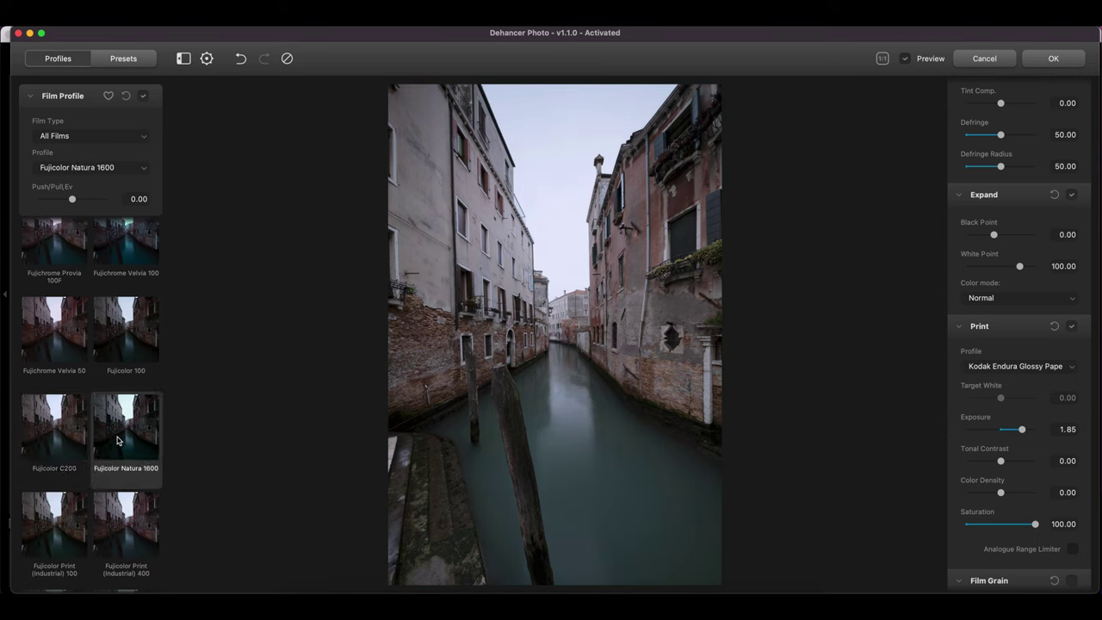
{"action": "scroll", "coordinate": [118, 441], "scroll_direction": "down", "scroll_amount": 2}
{"action": "left_click", "coordinate": [70, 492]}
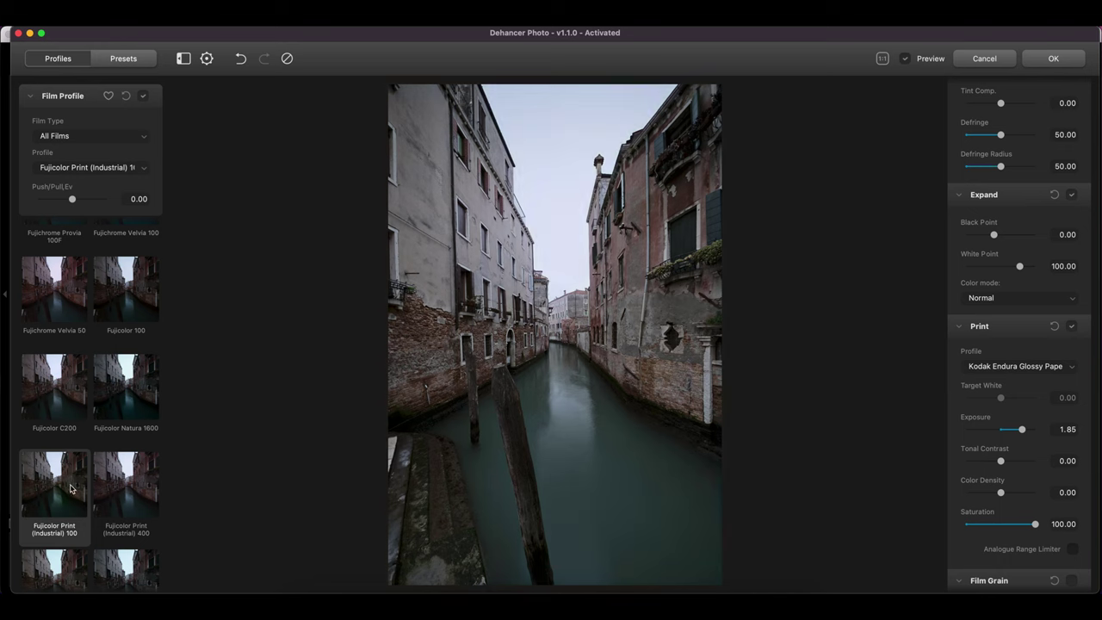
- Open the Profile dropdown to see the full film list
{"action": "scroll", "coordinate": [77, 486], "scroll_direction": "down", "scroll_amount": 15}
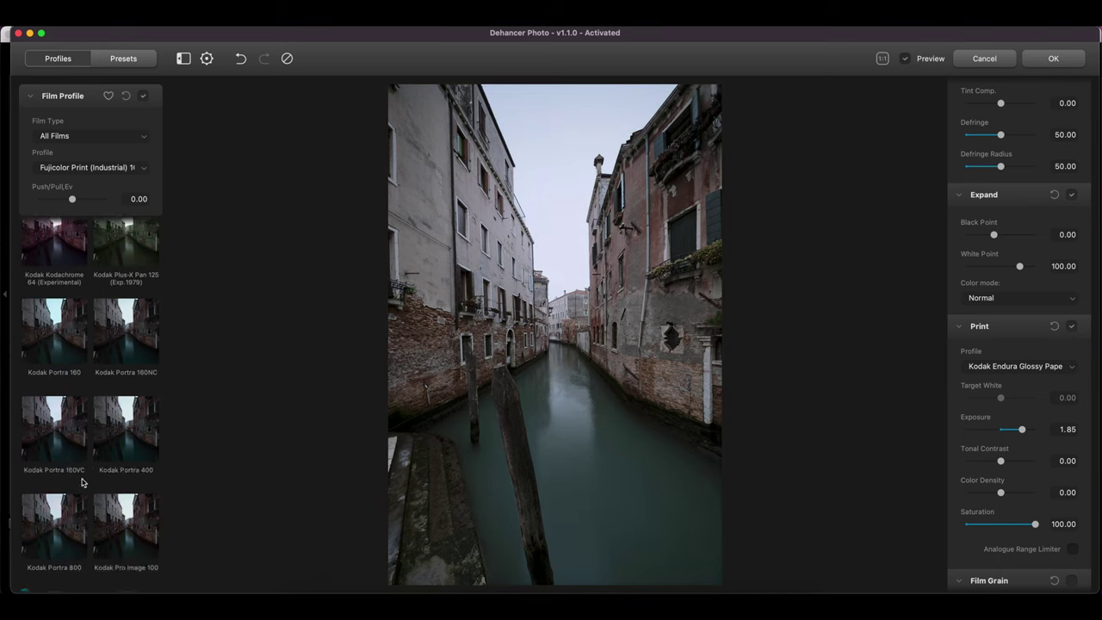
{"action": "scroll", "coordinate": [84, 482], "scroll_direction": "down", "scroll_amount": 10}
{"action": "scroll", "coordinate": [91, 474], "scroll_direction": "down", "scroll_amount": 10}
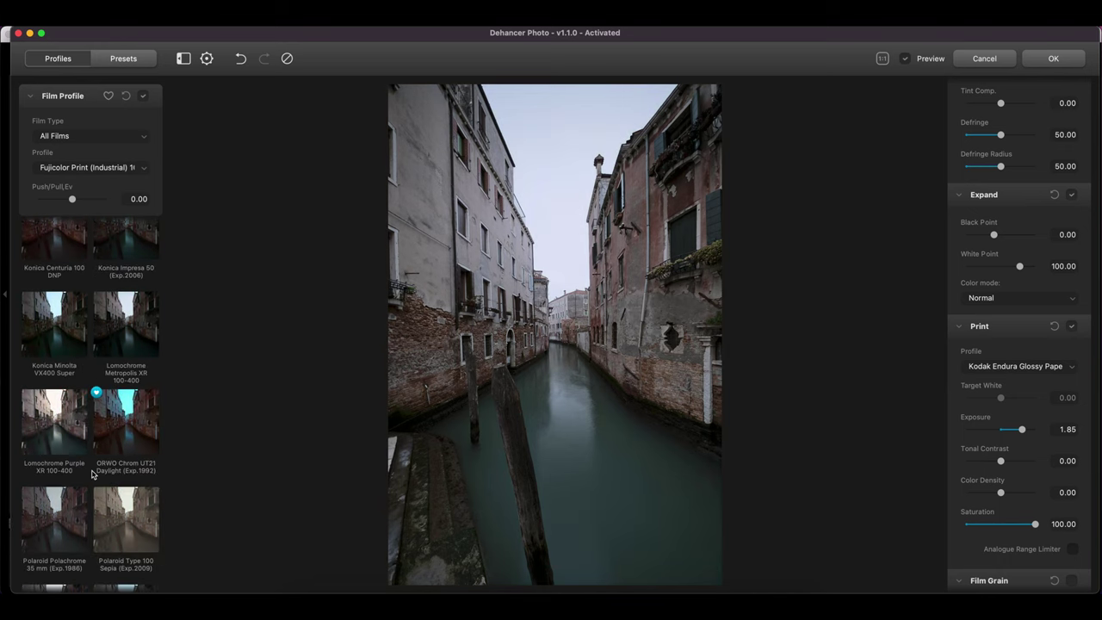
{"action": "left_click", "coordinate": [95, 168]}
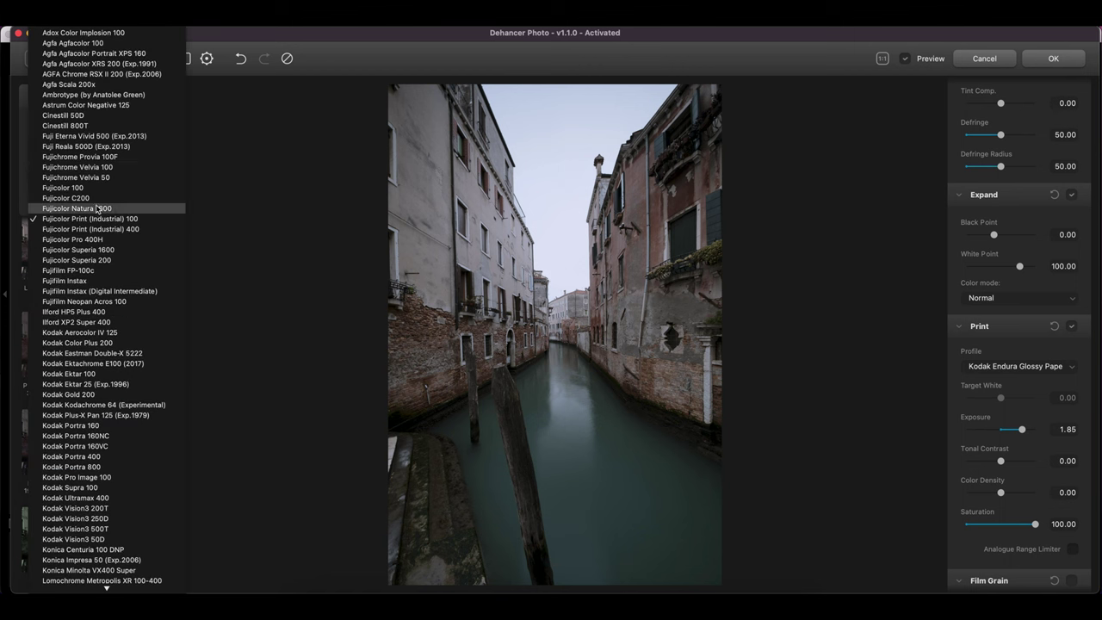
- Apply the Ilford XP2 Super 400 black-and-white profile and compare it with the colour original
{"action": "left_click", "coordinate": [100, 324]}
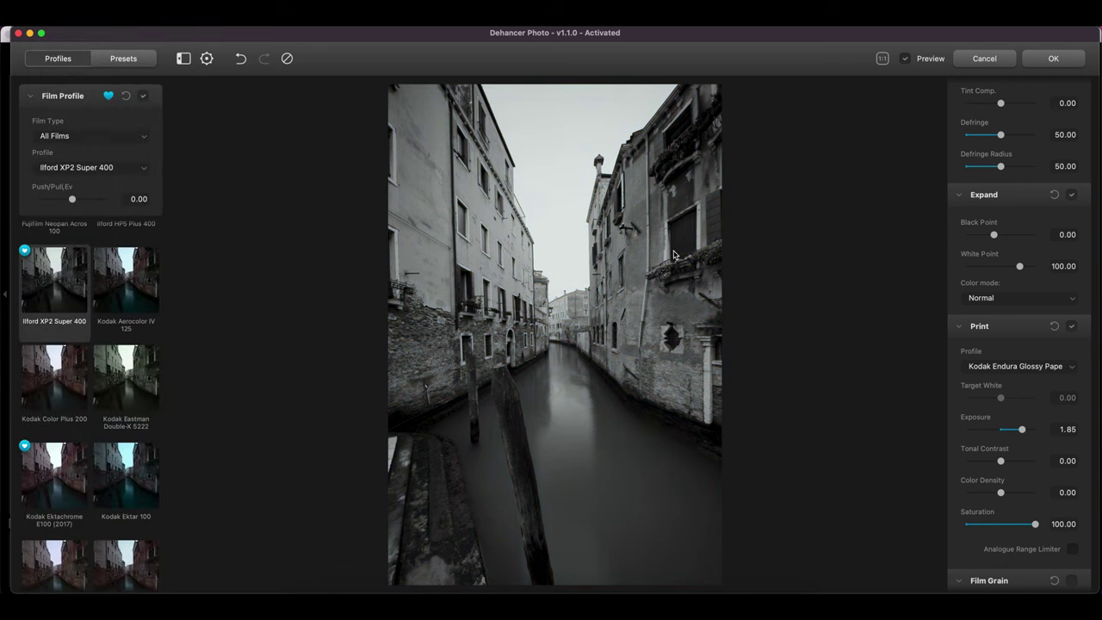
{"action": "left_click", "coordinate": [674, 254]}
{"action": "left_click", "coordinate": [676, 261]}
{"action": "scroll", "coordinate": [961, 254], "scroll_direction": "up", "scroll_amount": 3}
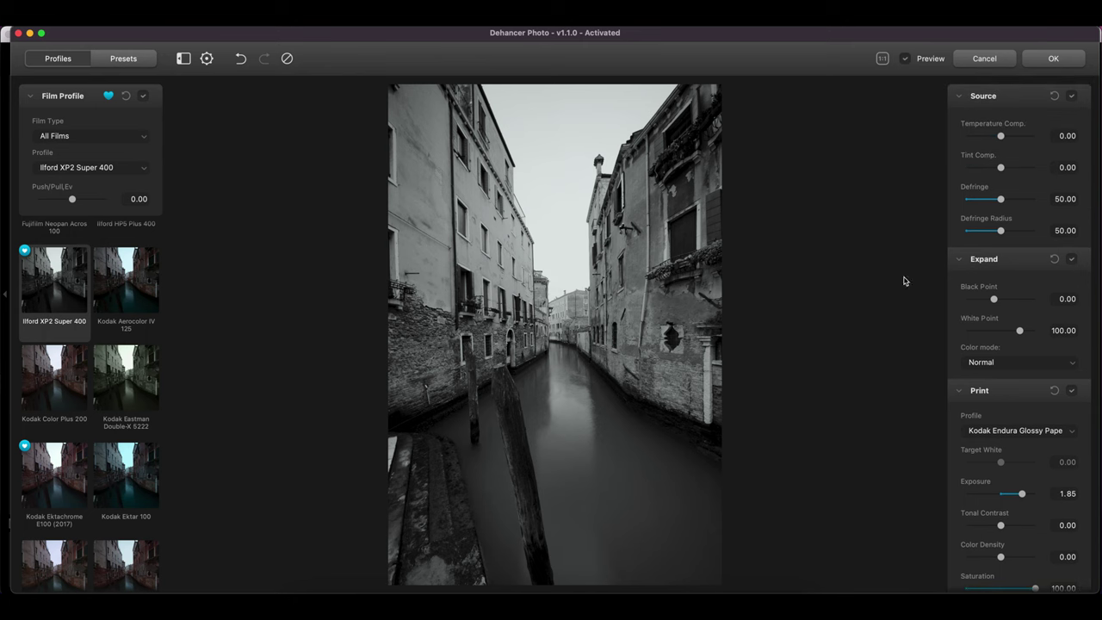
{"action": "left_click", "coordinate": [554, 338]}
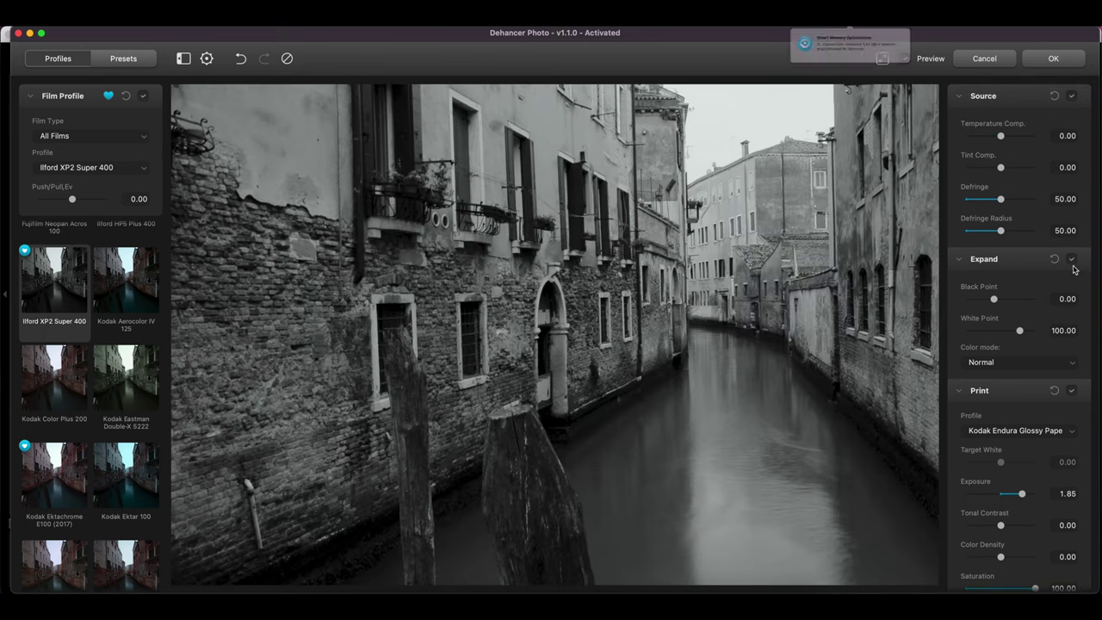
- Enable Film Grain at Size 2.95 and Amount 37.27, inspecting it up close on the pole
{"action": "scroll", "coordinate": [1063, 427], "scroll_direction": "down", "scroll_amount": 10}
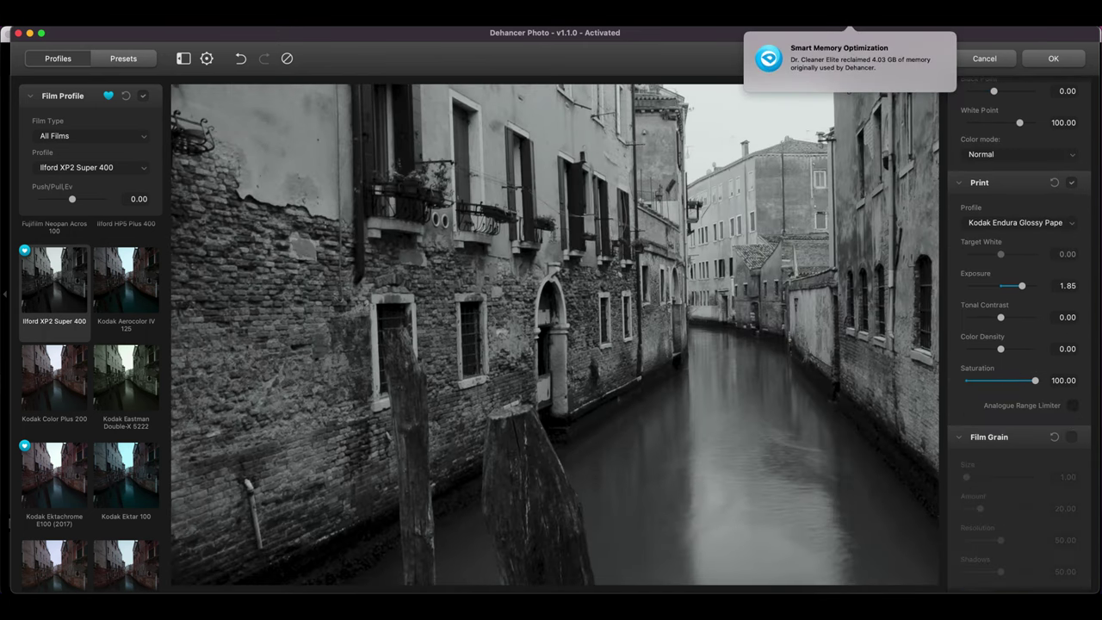
{"action": "left_click", "coordinate": [1072, 438]}
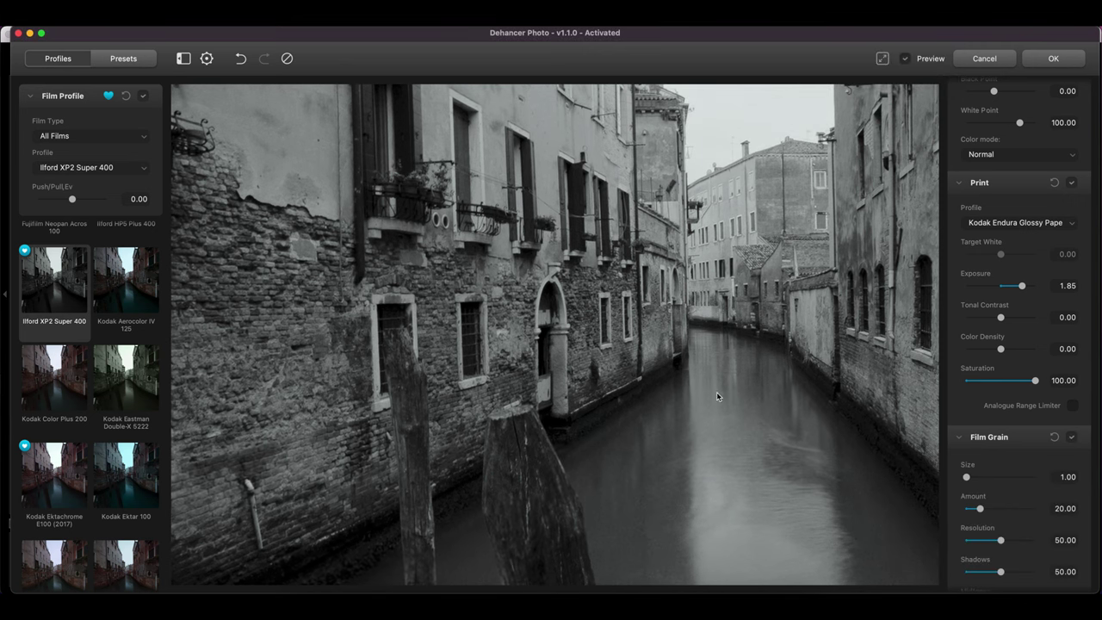
{"action": "scroll", "coordinate": [716, 396], "scroll_direction": "up", "scroll_amount": 10}
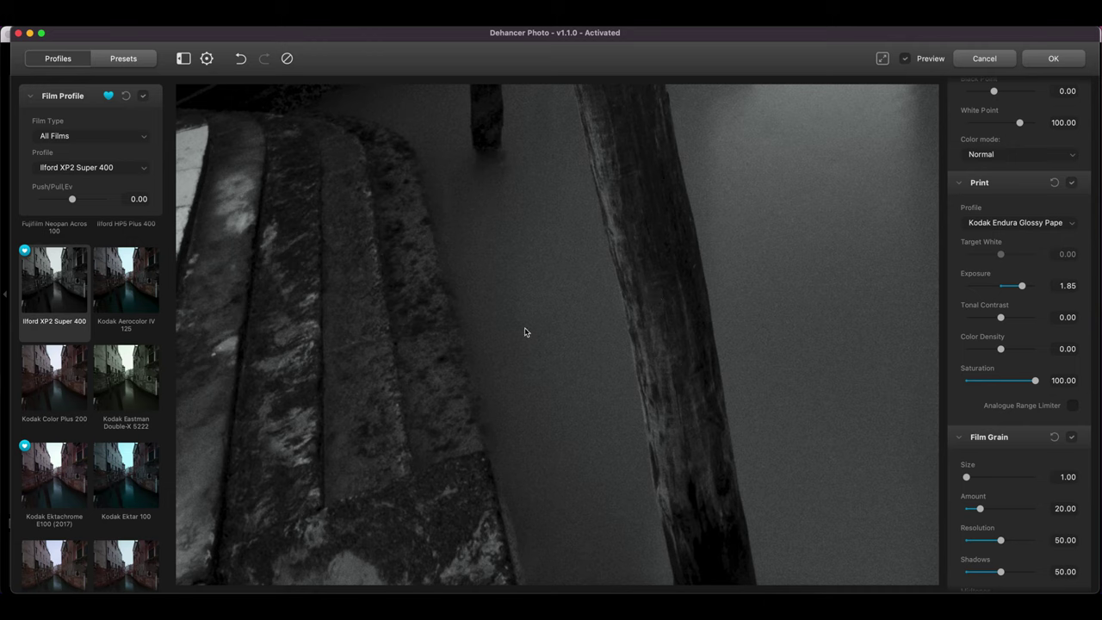
{"action": "scroll", "coordinate": [680, 281], "scroll_direction": "down", "scroll_amount": 10}
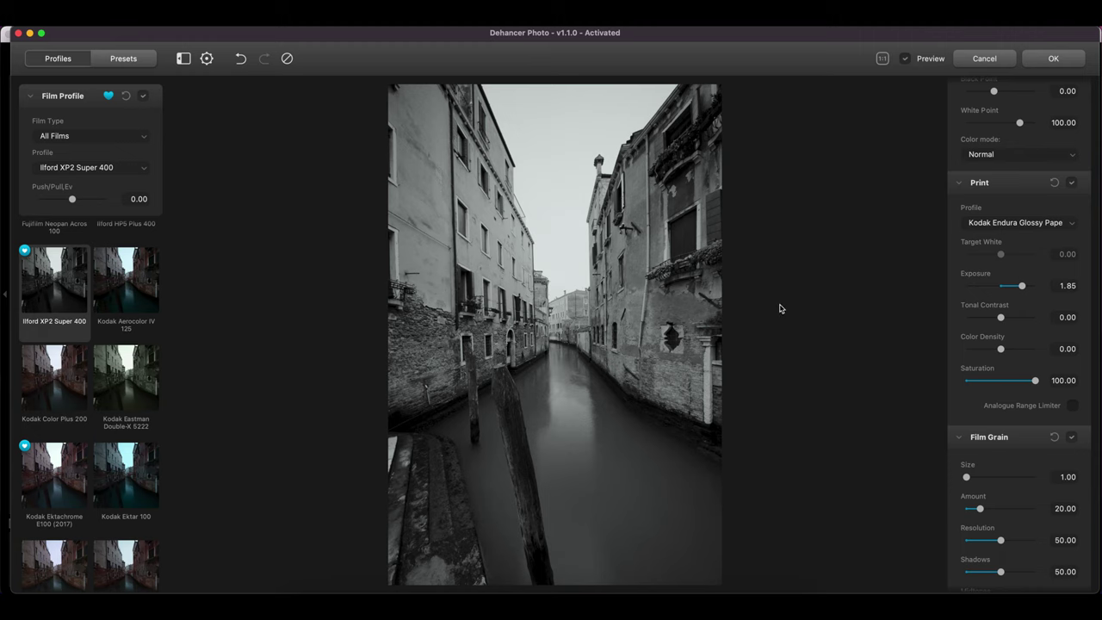
{"action": "scroll", "coordinate": [993, 431], "scroll_direction": "down", "scroll_amount": 2}
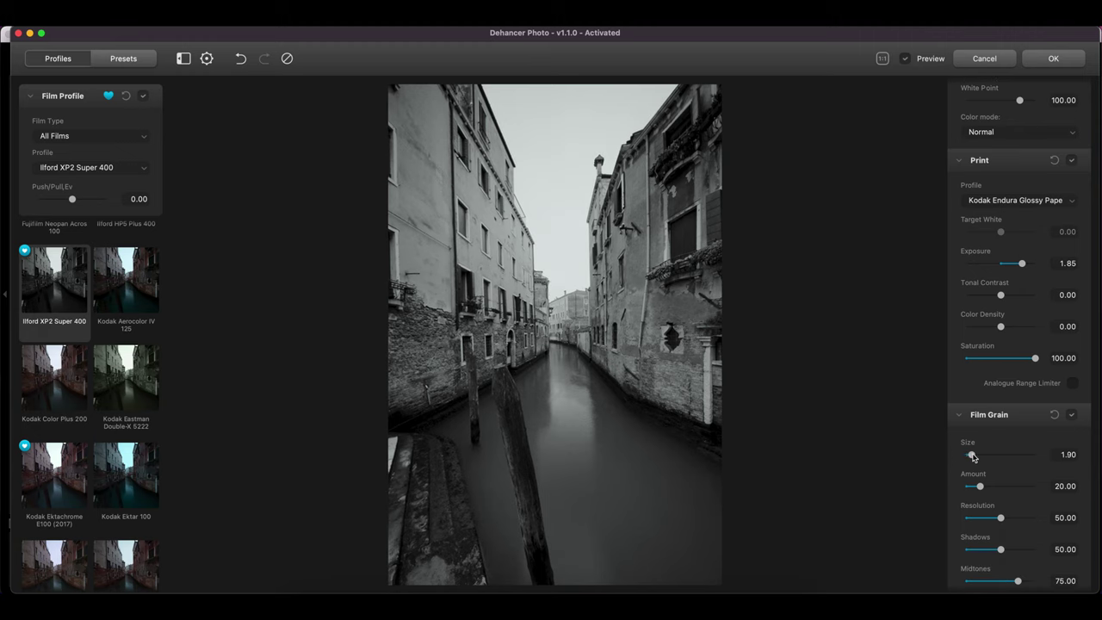
{"action": "left_click_drag", "start_coordinate": [968, 462], "coordinate": [988, 493]}
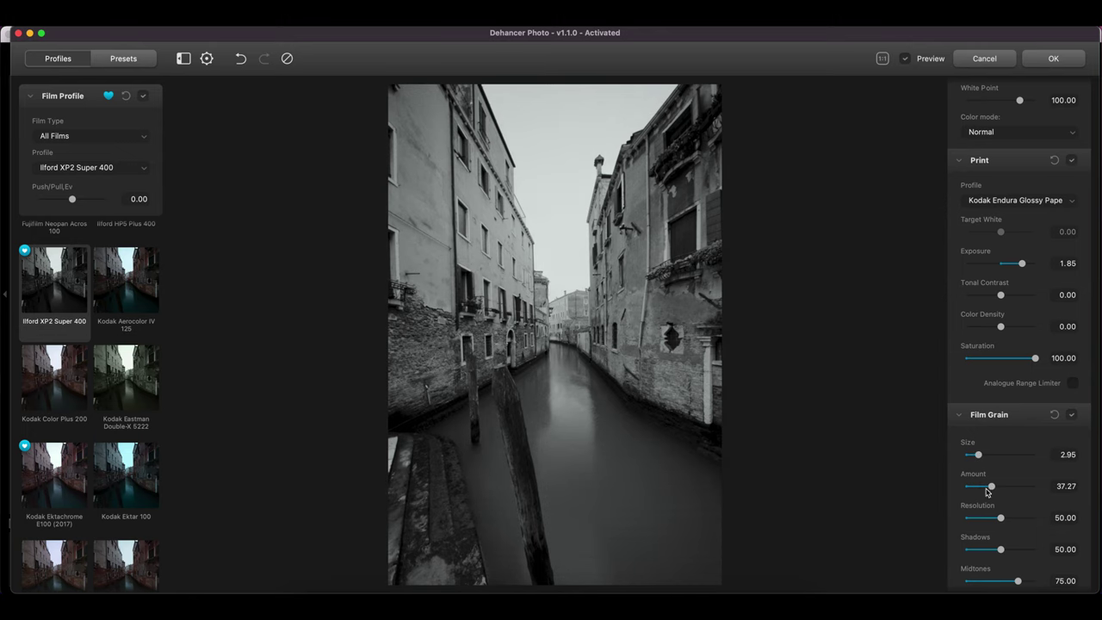
{"action": "left_click", "coordinate": [617, 534]}
{"action": "left_click", "coordinate": [690, 349]}
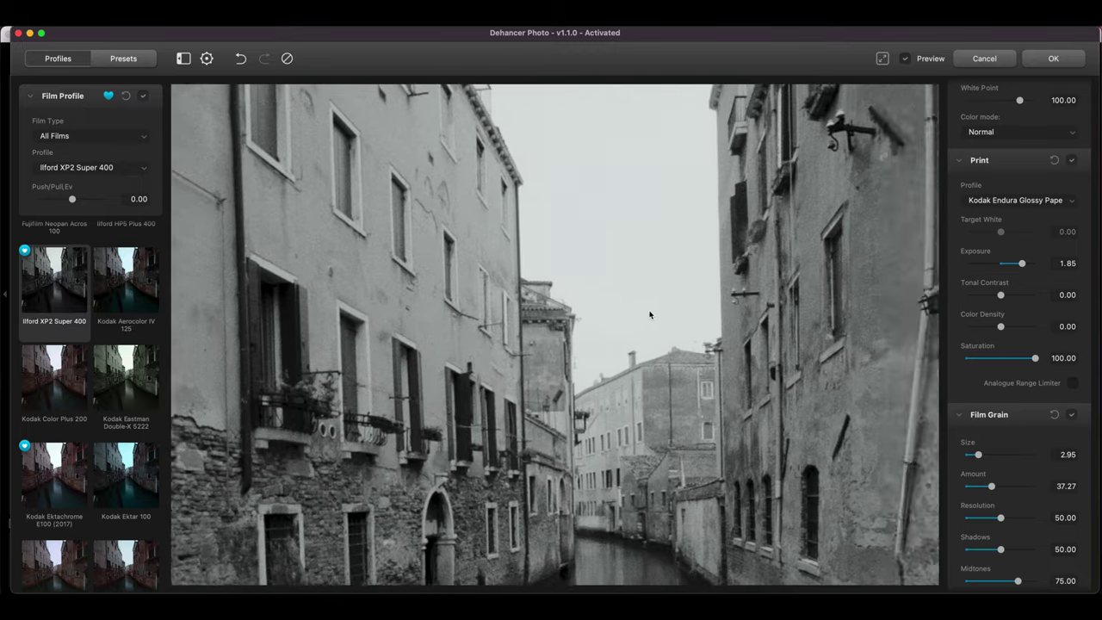
- Preview the Bloom effect, then switch it back off
{"action": "scroll", "coordinate": [1035, 457], "scroll_direction": "down", "scroll_amount": 1}
{"action": "scroll", "coordinate": [1025, 449], "scroll_direction": "down", "scroll_amount": 10}
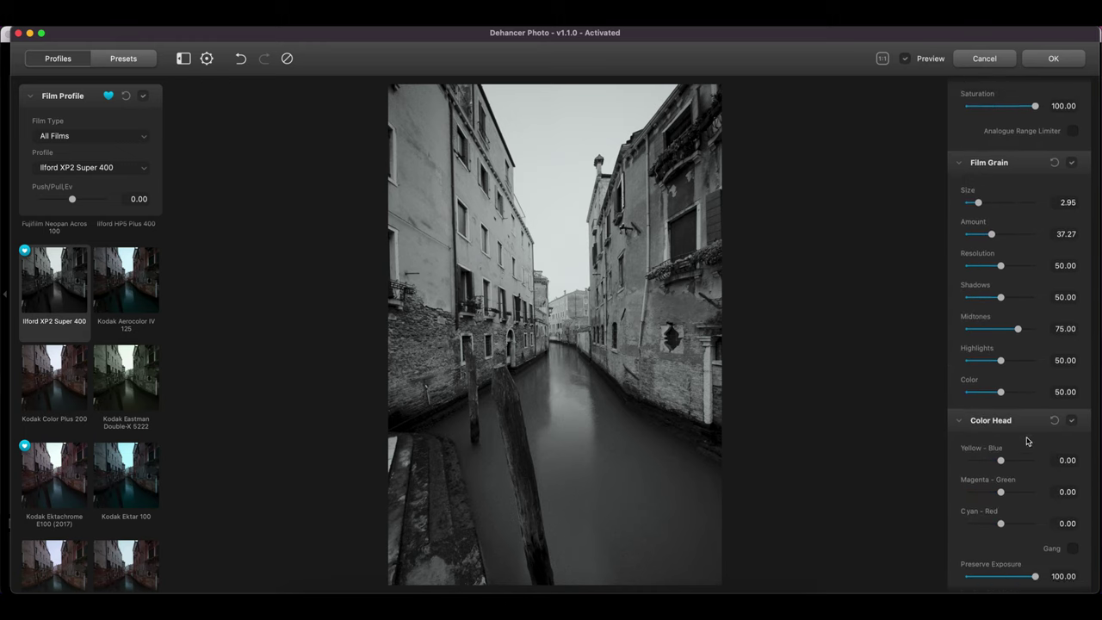
{"action": "scroll", "coordinate": [1035, 433], "scroll_direction": "down", "scroll_amount": 5}
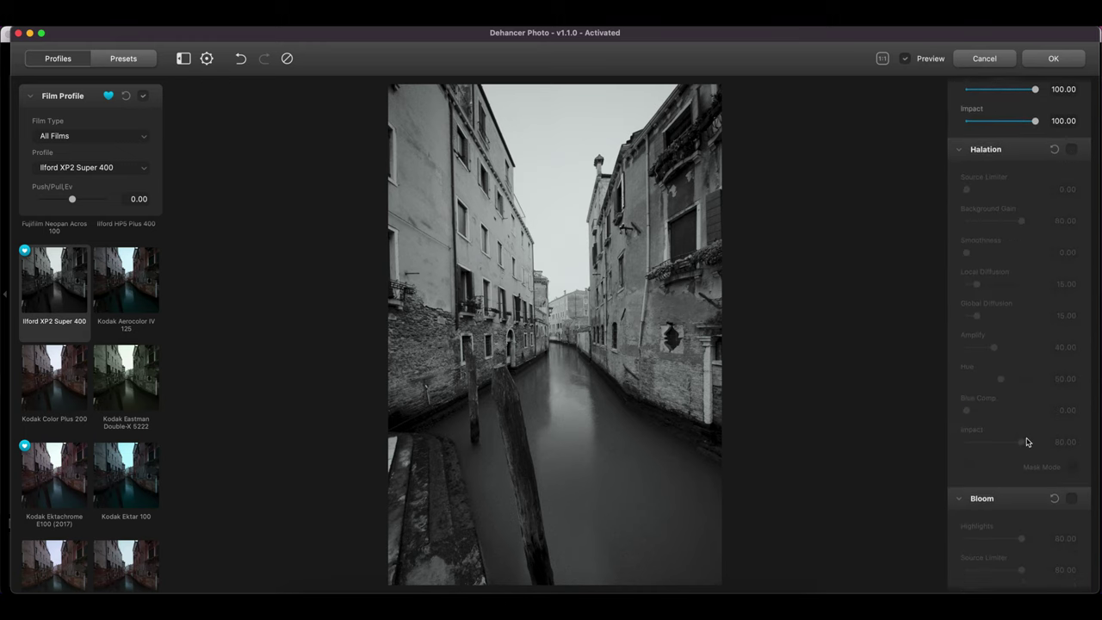
{"action": "left_click", "coordinate": [1070, 390]}
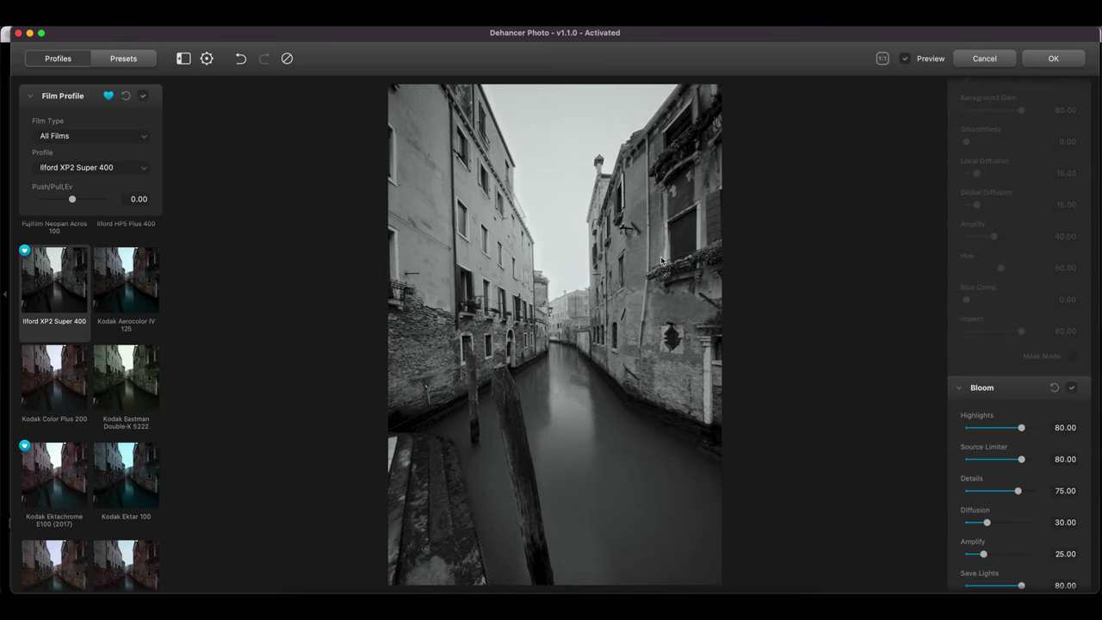
{"action": "left_click", "coordinate": [1072, 390]}
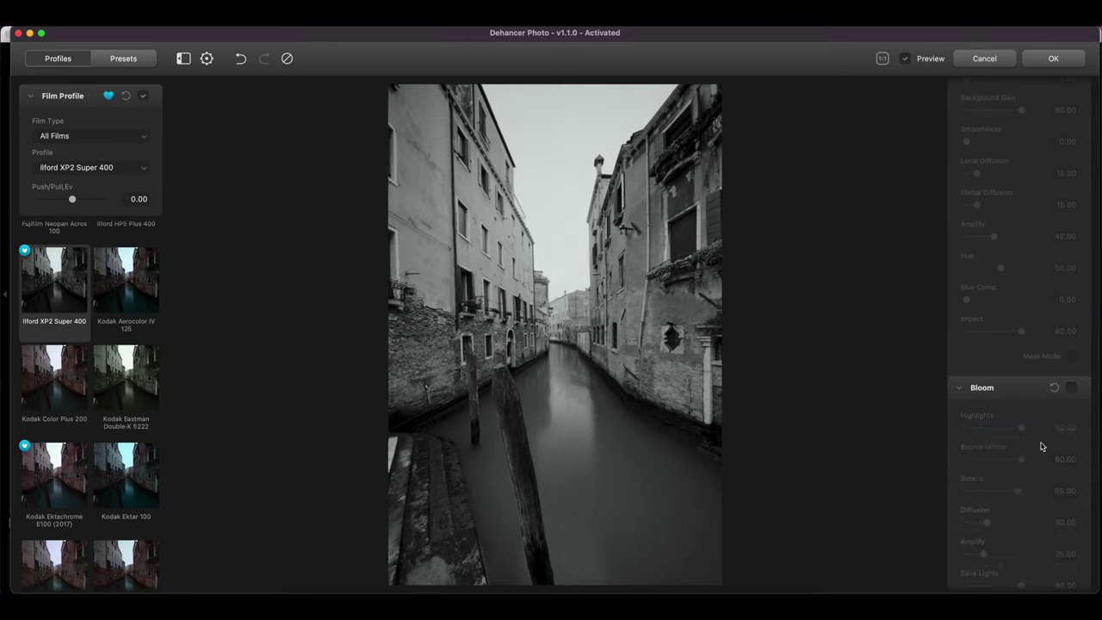
- Enable the vignette with Size about 48.82, Feather 40.31 and Exposure -0.57, then compare with the original
{"action": "scroll", "coordinate": [1042, 450], "scroll_direction": "down", "scroll_amount": 6}
{"action": "left_click", "coordinate": [1073, 470]}
{"action": "scroll", "coordinate": [1058, 482], "scroll_direction": "down", "scroll_amount": 1}
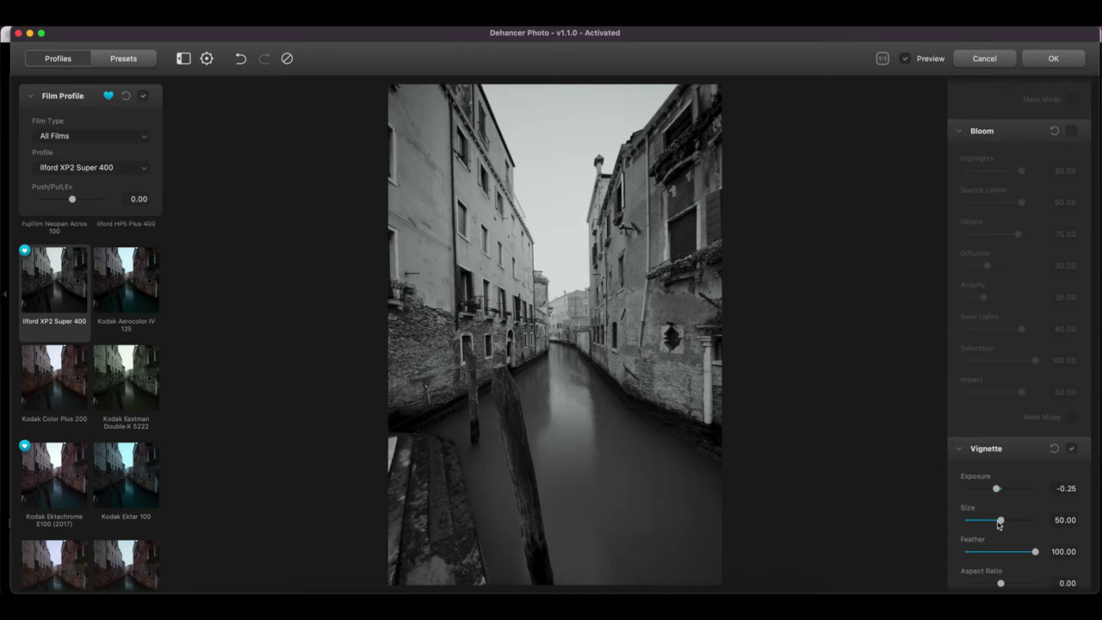
{"action": "left_click_drag", "start_coordinate": [1014, 558], "coordinate": [970, 564]}
{"action": "left_click_drag", "start_coordinate": [1001, 520], "coordinate": [998, 489]}
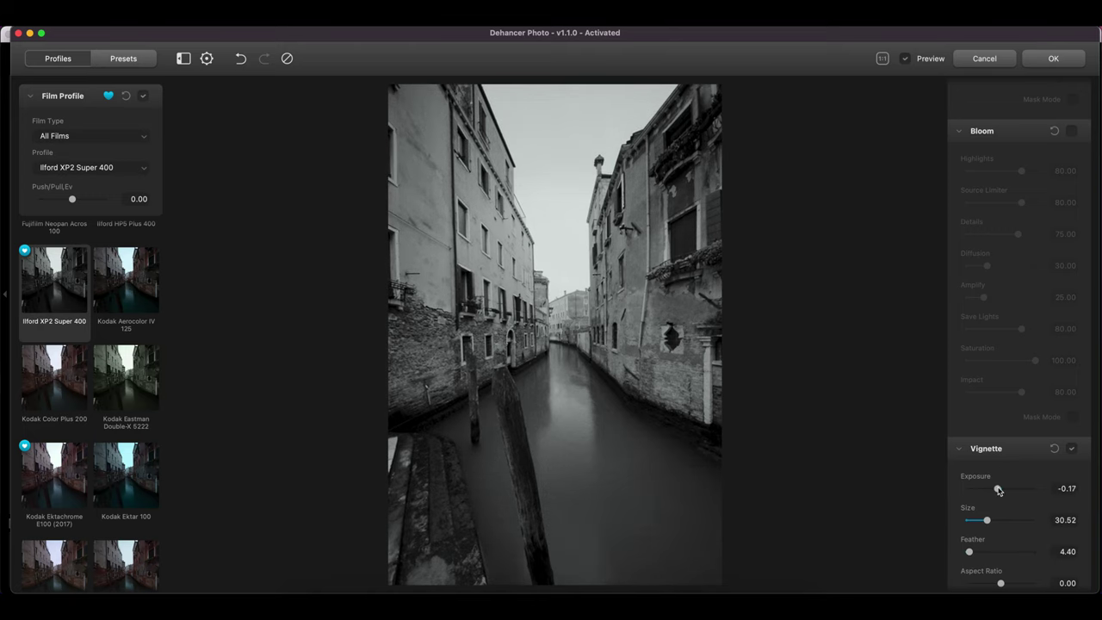
{"action": "left_click_drag", "start_coordinate": [996, 583], "coordinate": [1021, 585]}
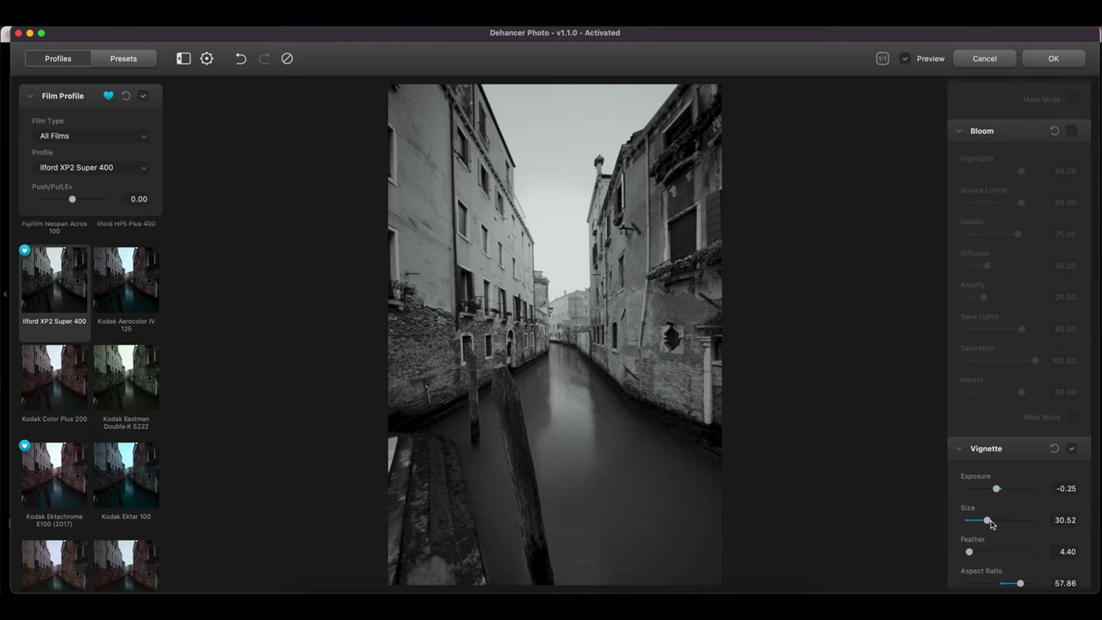
{"action": "left_click_drag", "start_coordinate": [991, 522], "coordinate": [993, 554]}
{"action": "left_click_drag", "start_coordinate": [996, 488], "coordinate": [994, 489]}
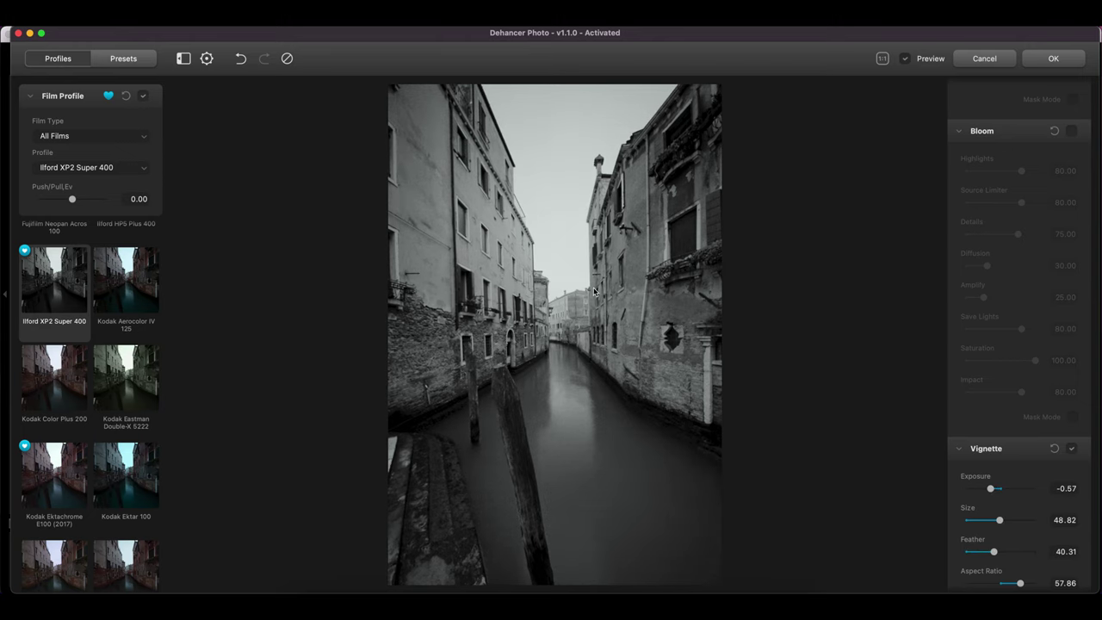
{"action": "key", "text": "p"}
{"action": "key", "text": "p"}
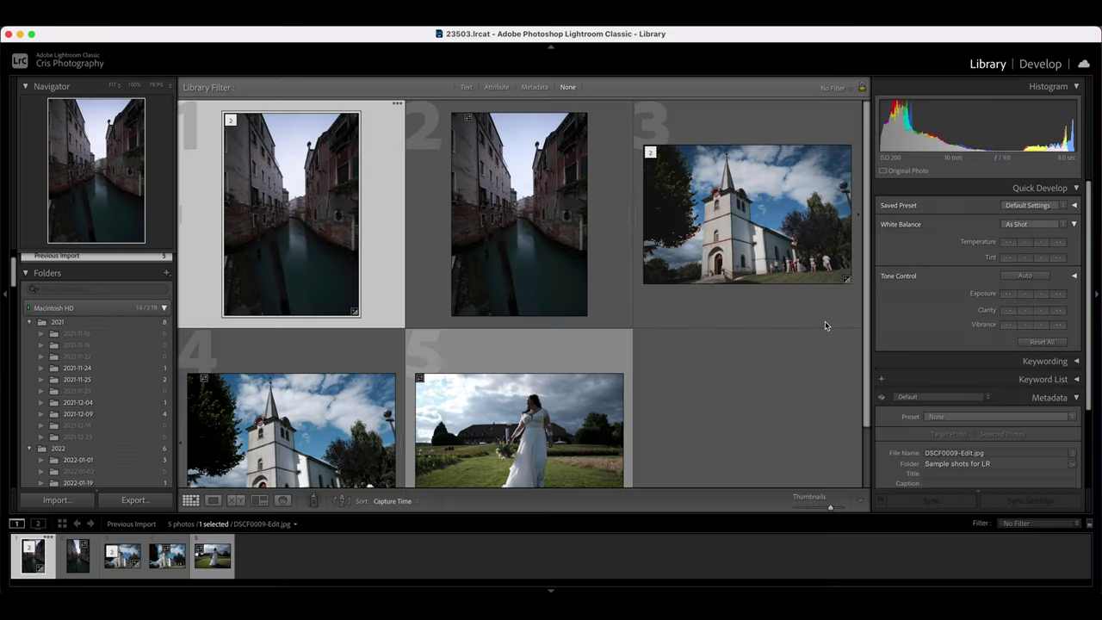
- Send a copy of the bride photo with Lightroom adjustments to the Dehancer Lightroom Plugin
{"action": "scroll", "coordinate": [706, 376], "scroll_direction": "down", "scroll_amount": 2}
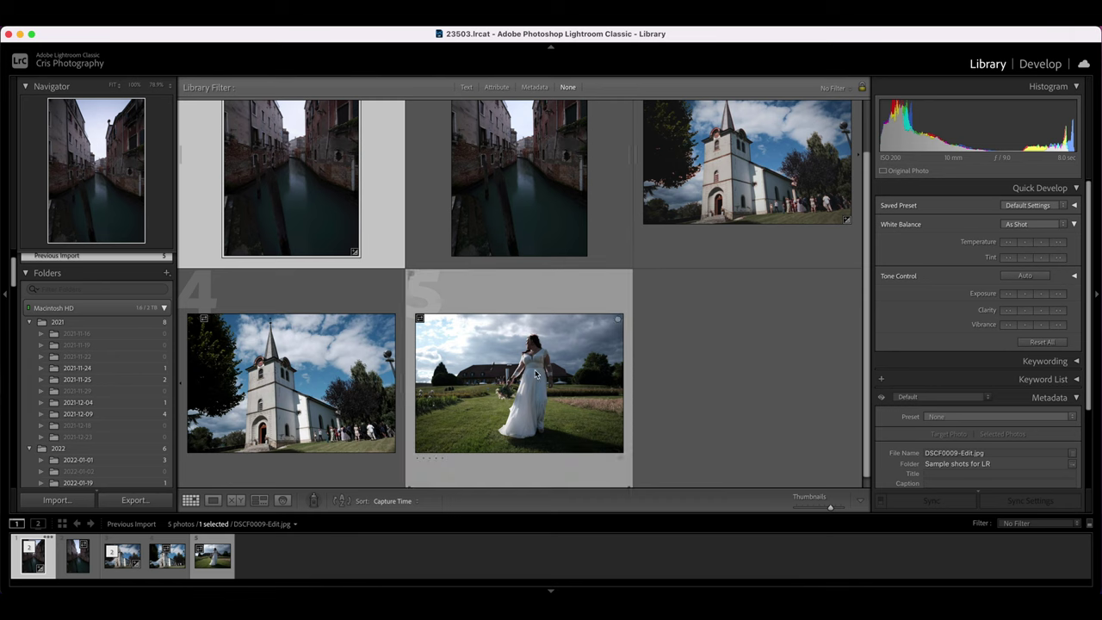
{"action": "double_click", "coordinate": [535, 373]}
{"action": "right_click", "coordinate": [519, 338]}
{"action": "mouse_move", "coordinate": [538, 338]}
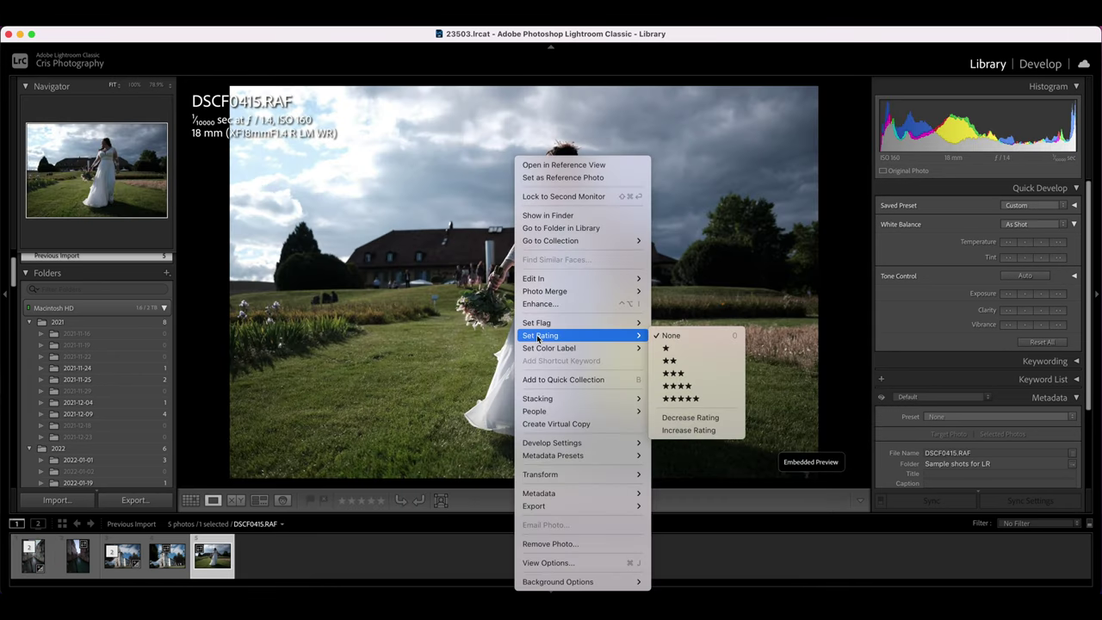
{"action": "mouse_move", "coordinate": [538, 278]}
{"action": "left_click", "coordinate": [688, 292]}
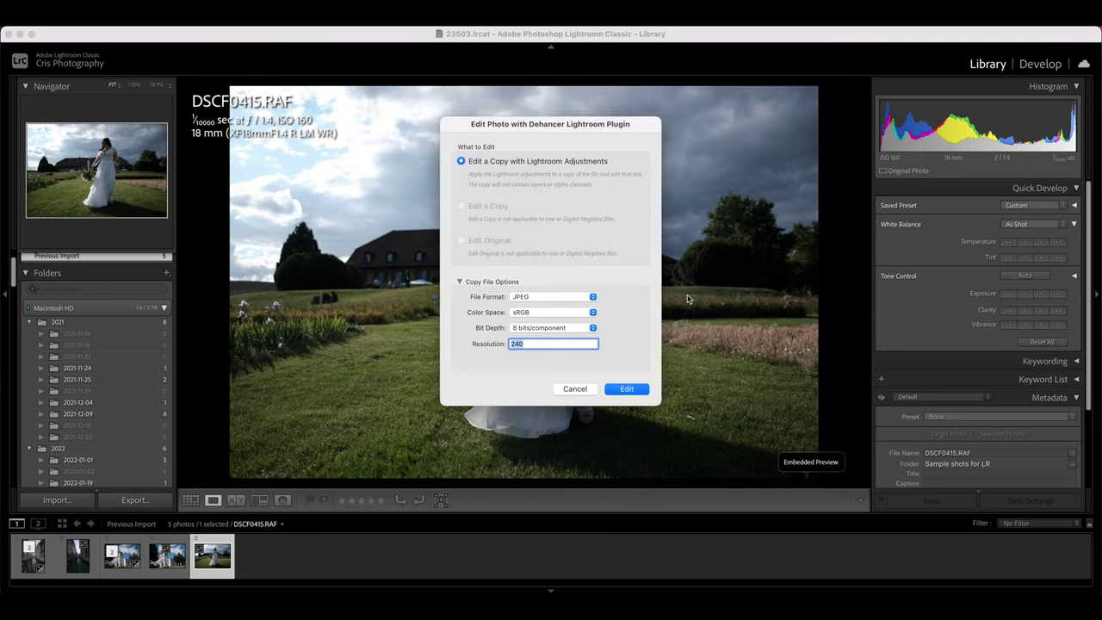
{"action": "left_click", "coordinate": [628, 390]}
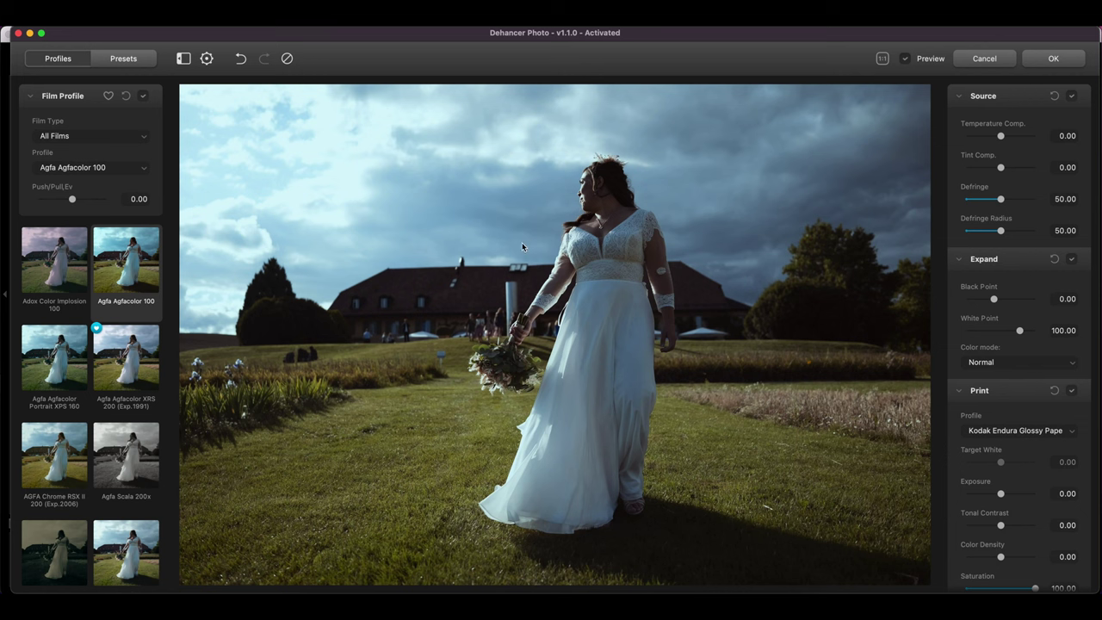
- Compare AGFA Chrome RSX II 200, Cinestill 50D and 800T, then apply Kodak Portra 800
{"action": "scroll", "coordinate": [87, 379], "scroll_direction": "down", "scroll_amount": 3}
{"action": "left_click", "coordinate": [62, 371]}
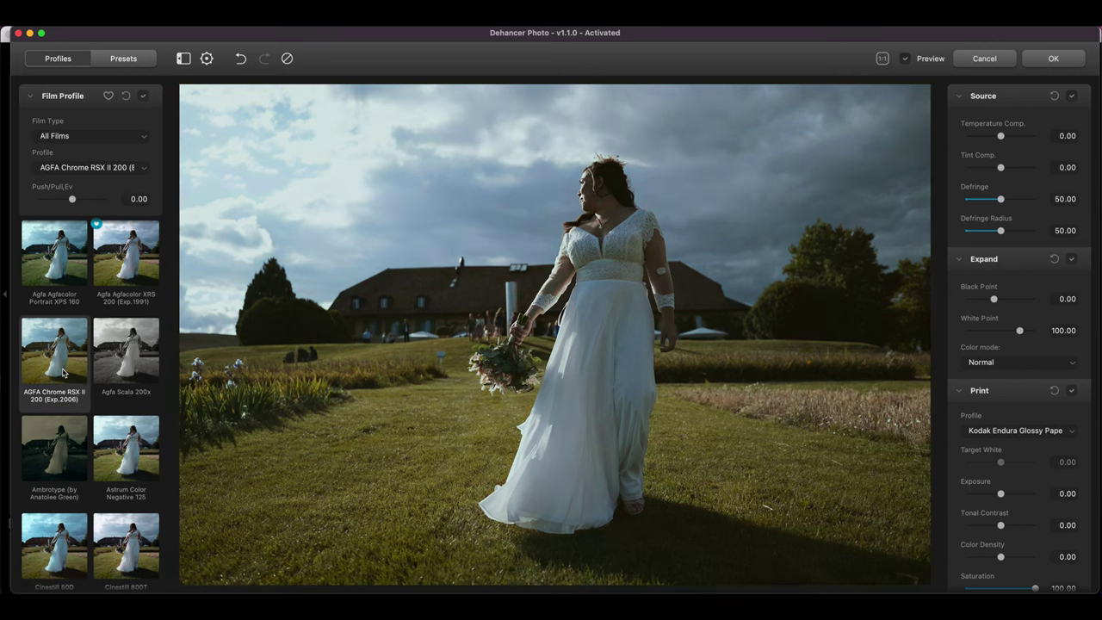
{"action": "scroll", "coordinate": [62, 372], "scroll_direction": "down", "scroll_amount": 5}
{"action": "left_click", "coordinate": [64, 379]}
{"action": "left_click", "coordinate": [103, 379]}
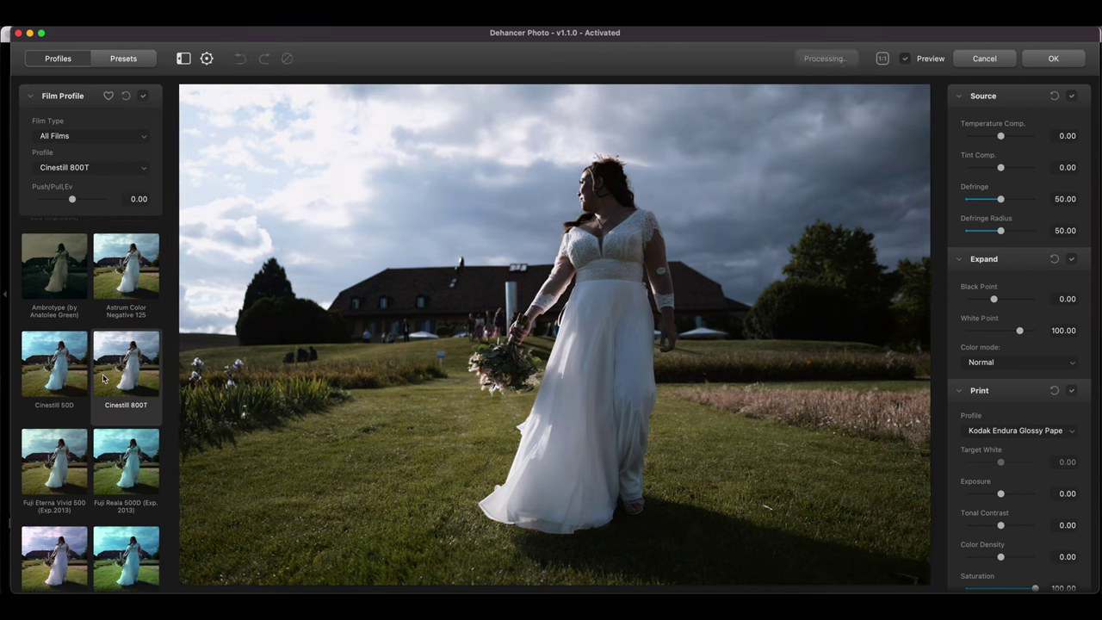
{"action": "left_click", "coordinate": [43, 379]}
{"action": "left_click", "coordinate": [128, 373]}
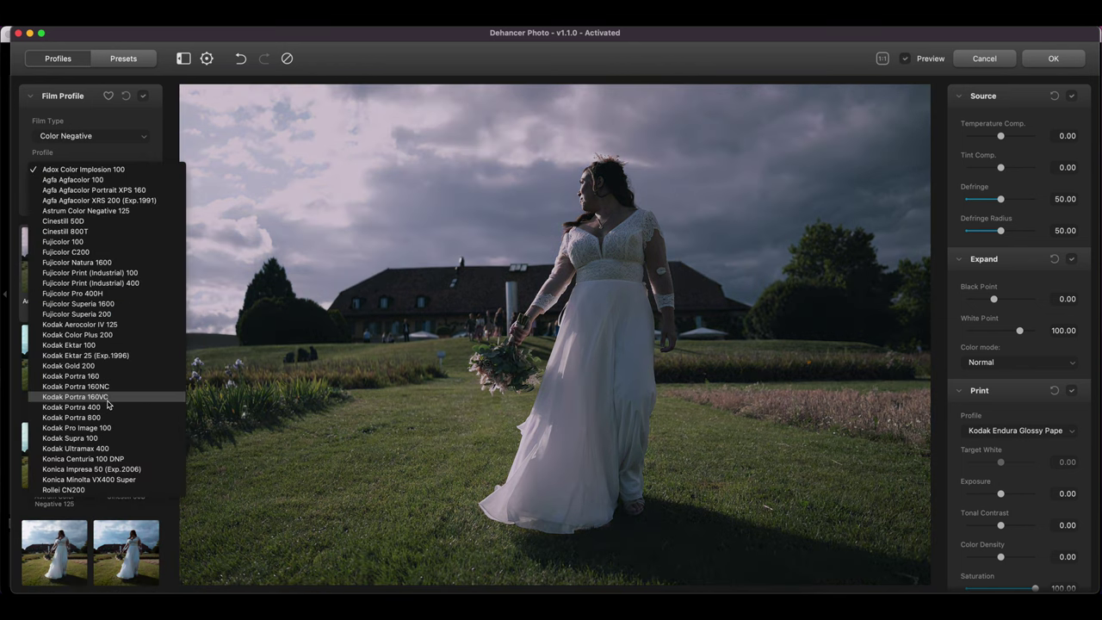
{"action": "left_click", "coordinate": [112, 418]}
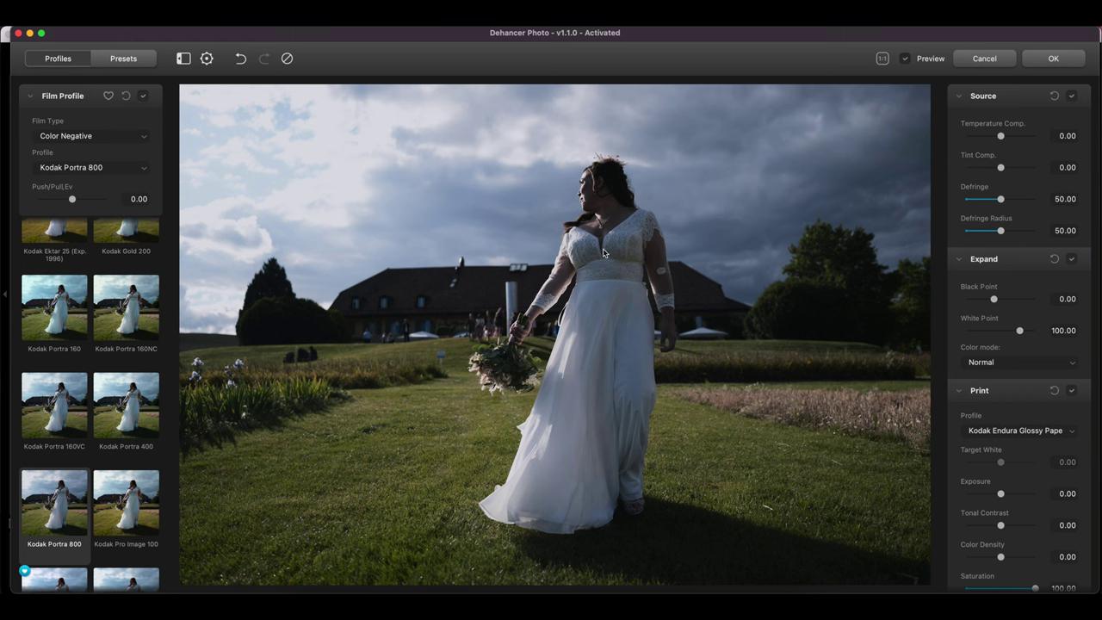
- Set black point 4.21, white point 89.54, exposure 0.89, contrast 6.85, density 28.57; enable Analogue Range Limiter
{"action": "scroll", "coordinate": [986, 174], "scroll_direction": "down", "scroll_amount": 2}
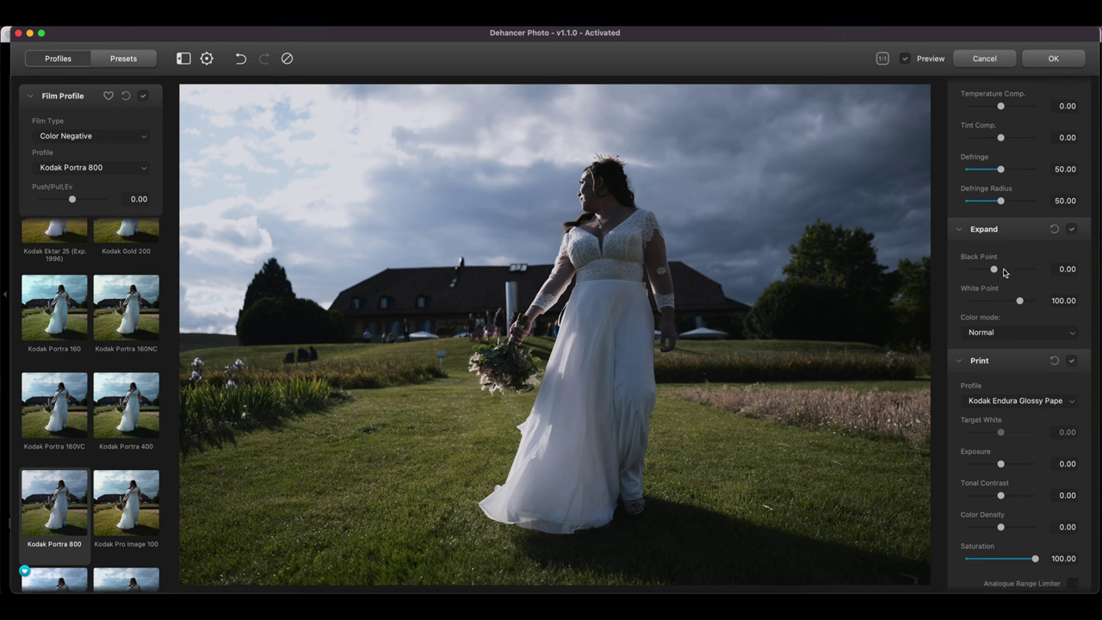
{"action": "left_click_drag", "start_coordinate": [994, 270], "coordinate": [1013, 303]}
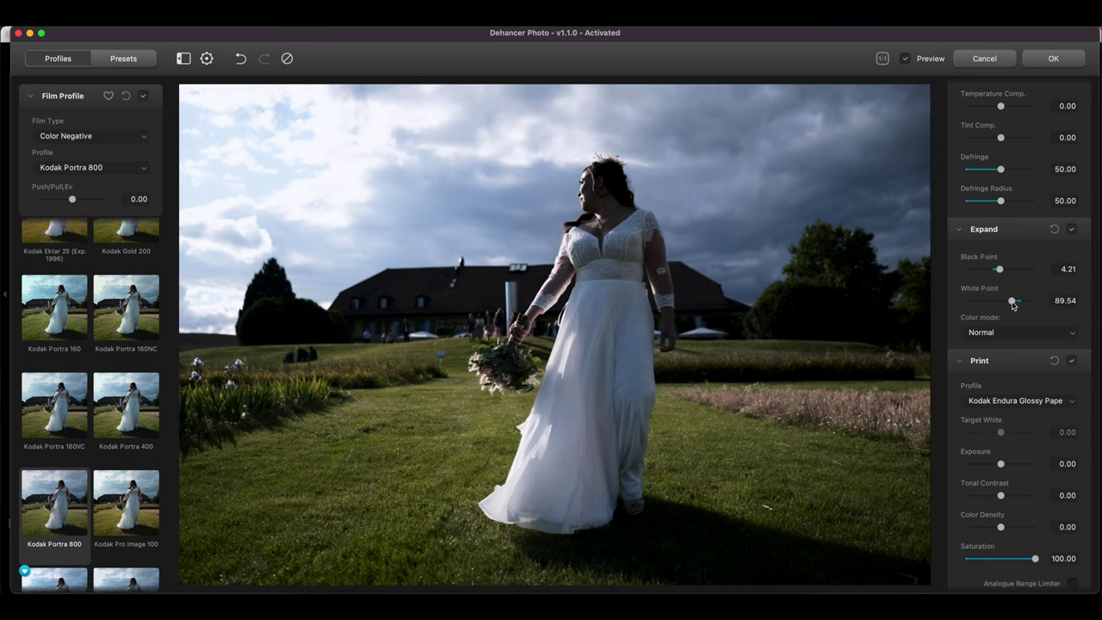
{"action": "scroll", "coordinate": [1014, 314], "scroll_direction": "down", "scroll_amount": 5}
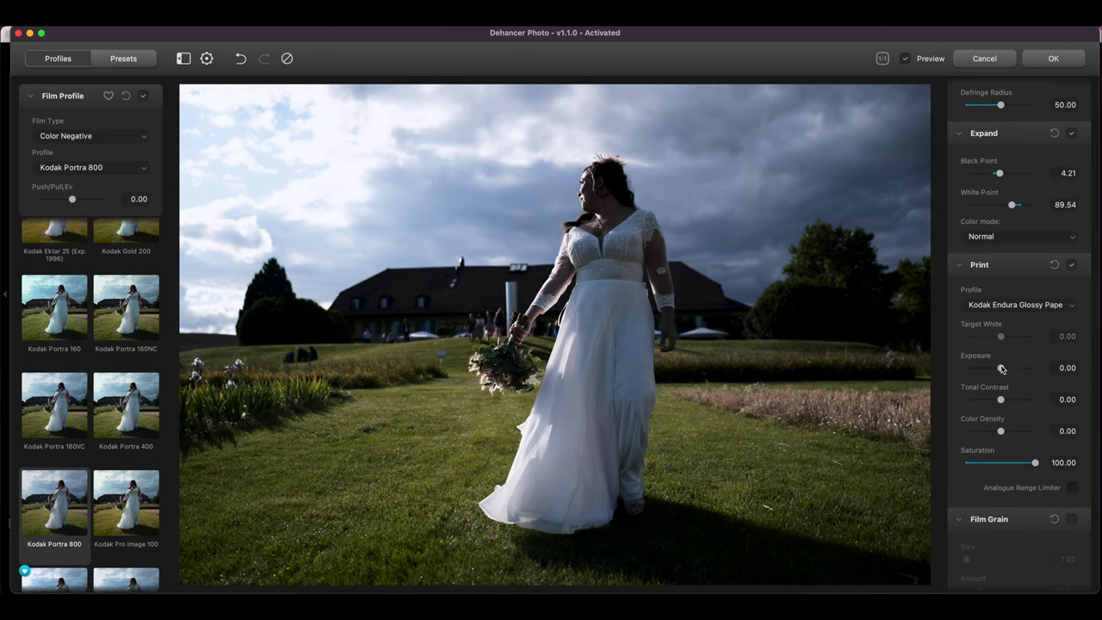
{"action": "left_click_drag", "start_coordinate": [1001, 367], "coordinate": [1001, 370]}
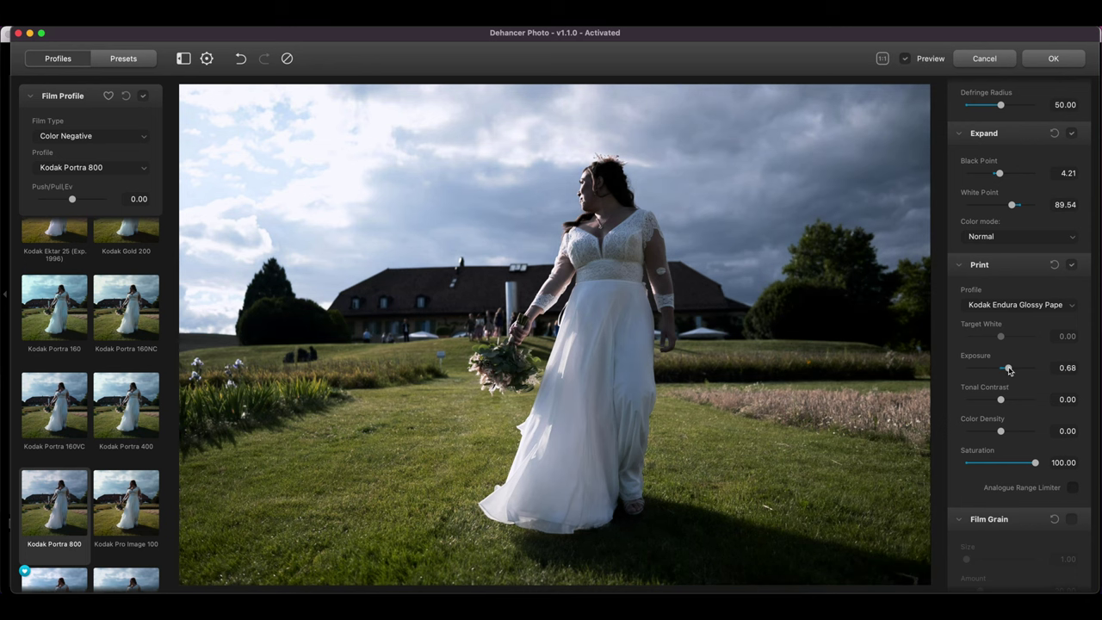
{"action": "scroll", "coordinate": [1011, 373], "scroll_direction": "down", "scroll_amount": 2}
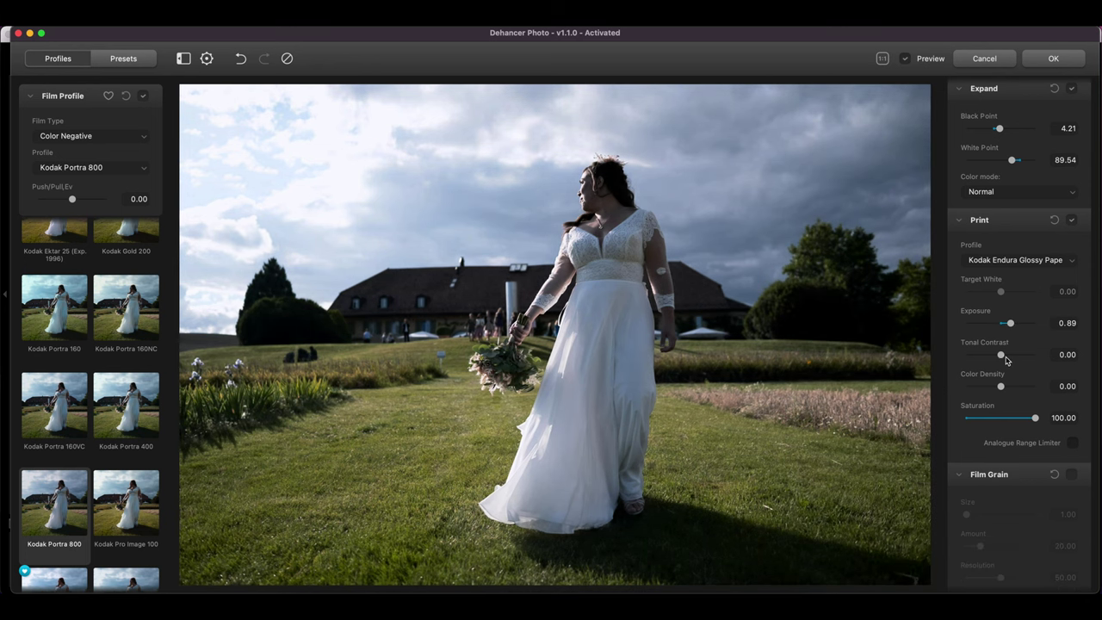
{"action": "left_click_drag", "start_coordinate": [1001, 355], "coordinate": [1013, 389]}
{"action": "left_click", "coordinate": [1072, 443]}
{"action": "scroll", "coordinate": [1013, 396], "scroll_direction": "down", "scroll_amount": 3}
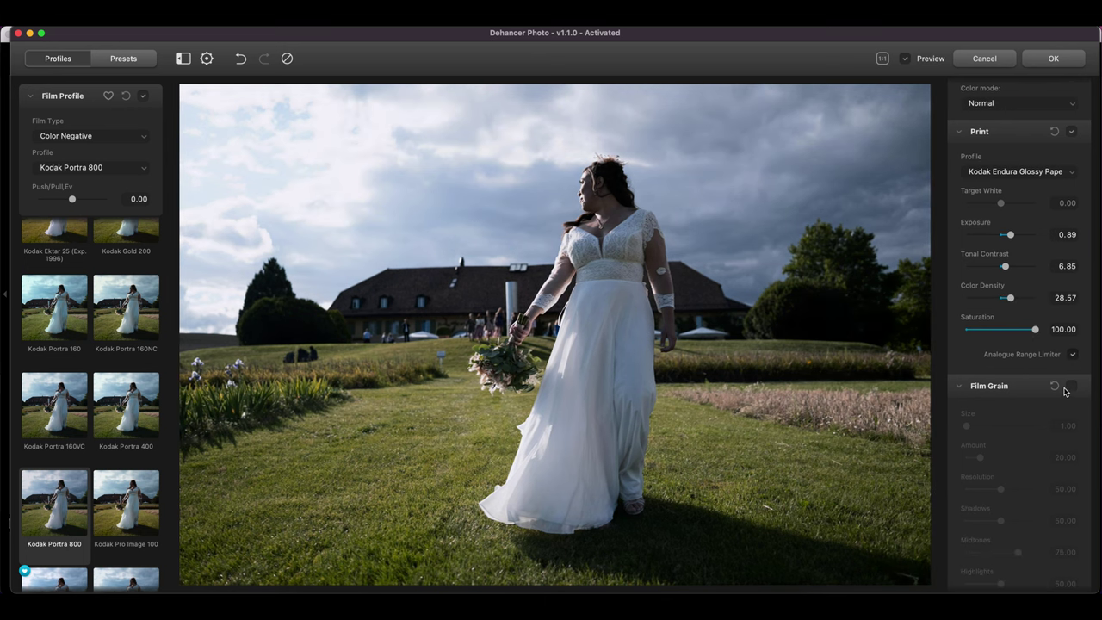
- Turn on film grain, check it at 1:1, and set Size 1.82, Amount 30.01, Resolution 29.94
{"action": "left_click", "coordinate": [1071, 386]}
{"action": "left_click", "coordinate": [600, 188]}
{"action": "left_click_drag", "start_coordinate": [600, 188], "coordinate": [694, 315]}
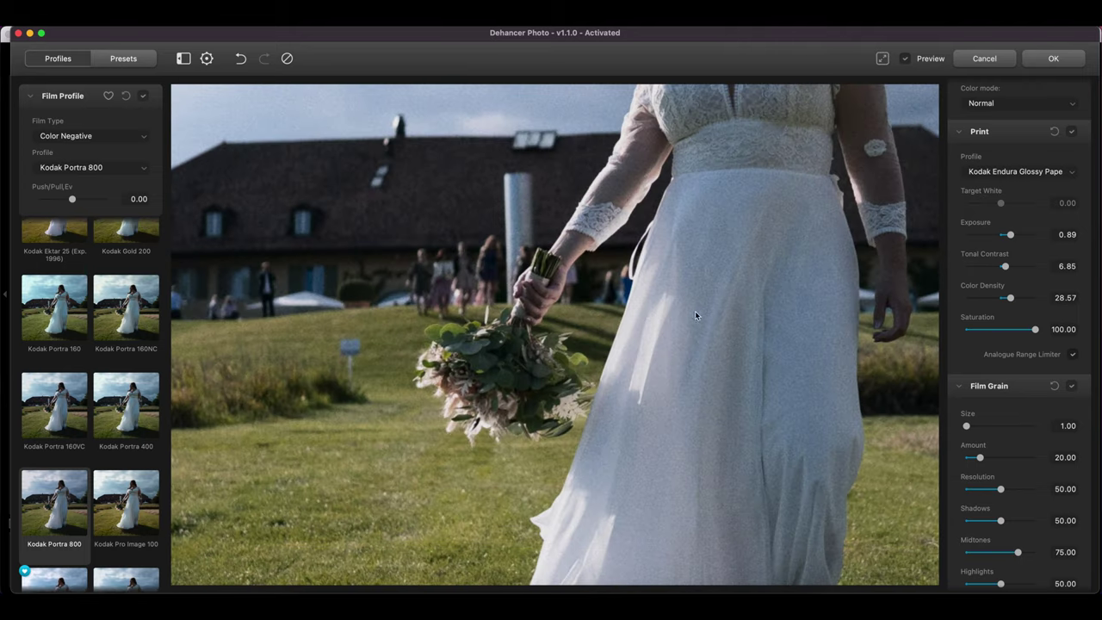
{"action": "left_click", "coordinate": [1072, 386]}
{"action": "left_click", "coordinate": [1072, 386]}
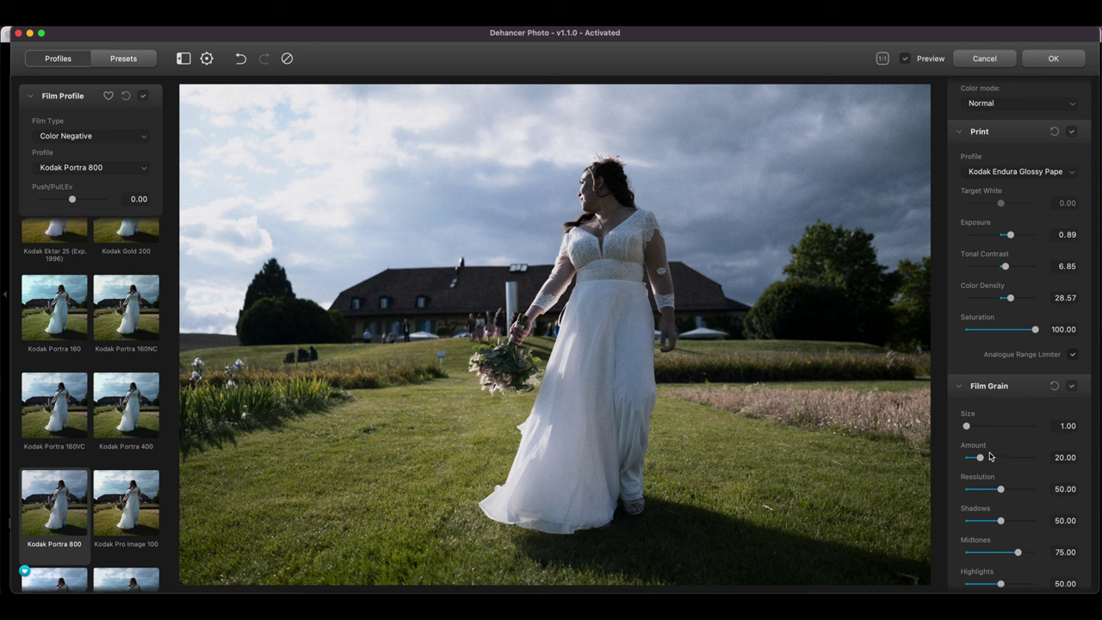
{"action": "left_click_drag", "start_coordinate": [966, 428], "coordinate": [988, 493]}
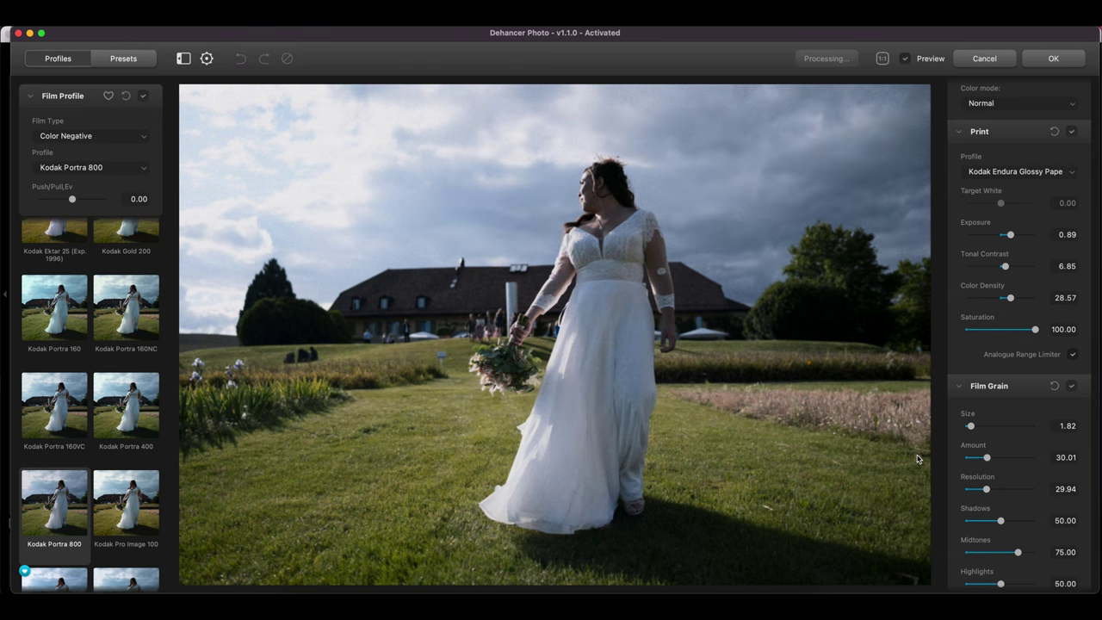
{"action": "scroll", "coordinate": [1083, 509], "scroll_direction": "down", "scroll_amount": 5}
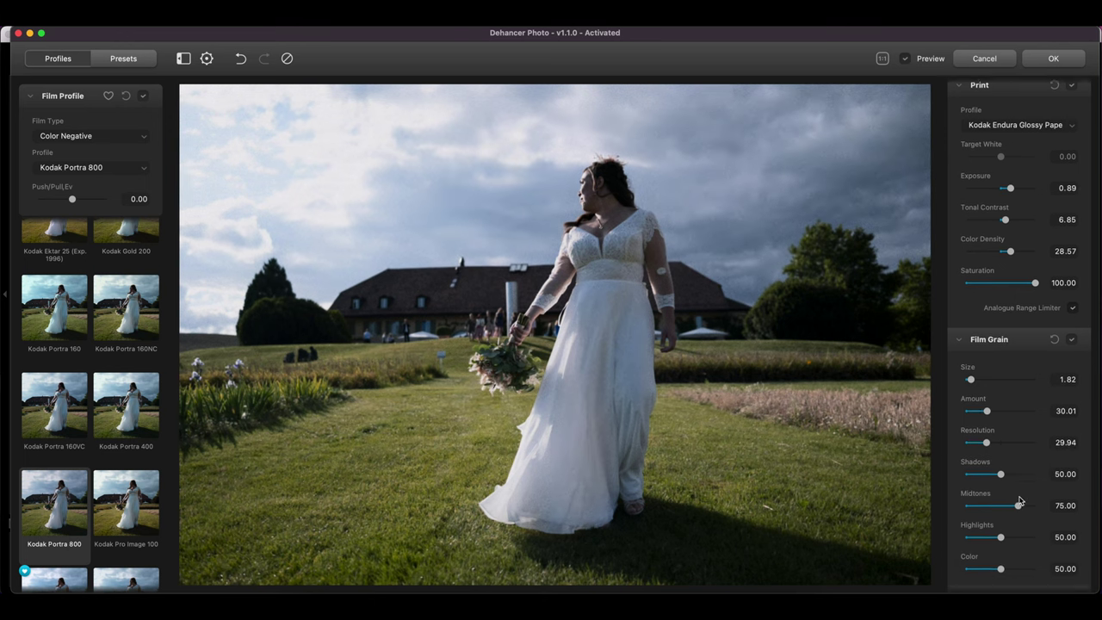
- Gang the Color Head channels and shift all three to -5.05, then unlink them
{"action": "scroll", "coordinate": [1033, 510], "scroll_direction": "down", "scroll_amount": 1}
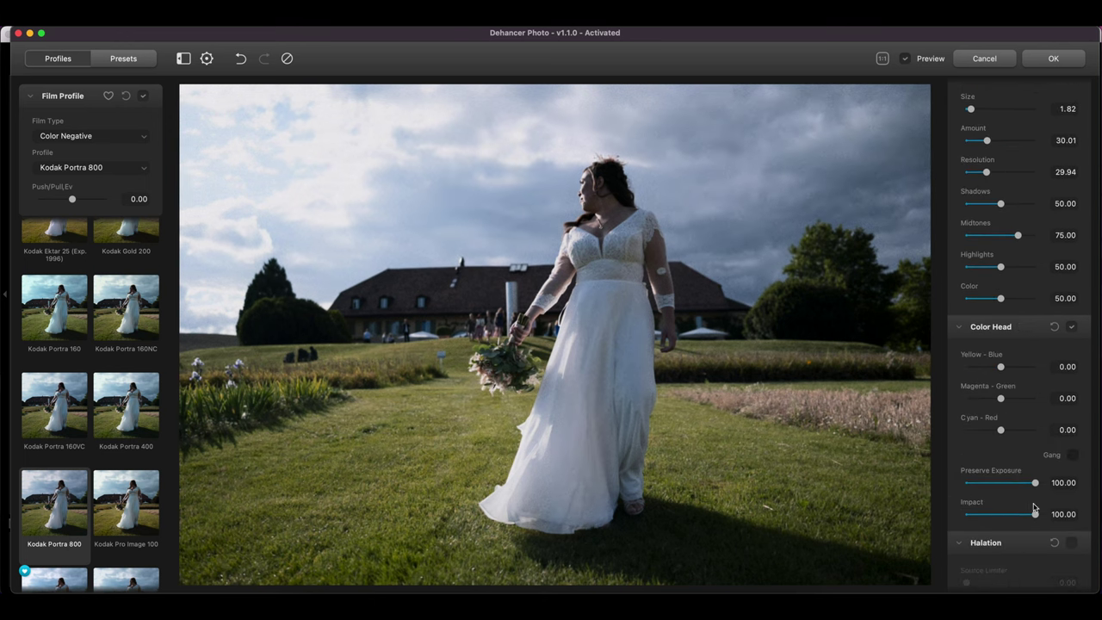
{"action": "left_click", "coordinate": [1070, 456]}
{"action": "left_click_drag", "start_coordinate": [1001, 367], "coordinate": [997, 367]}
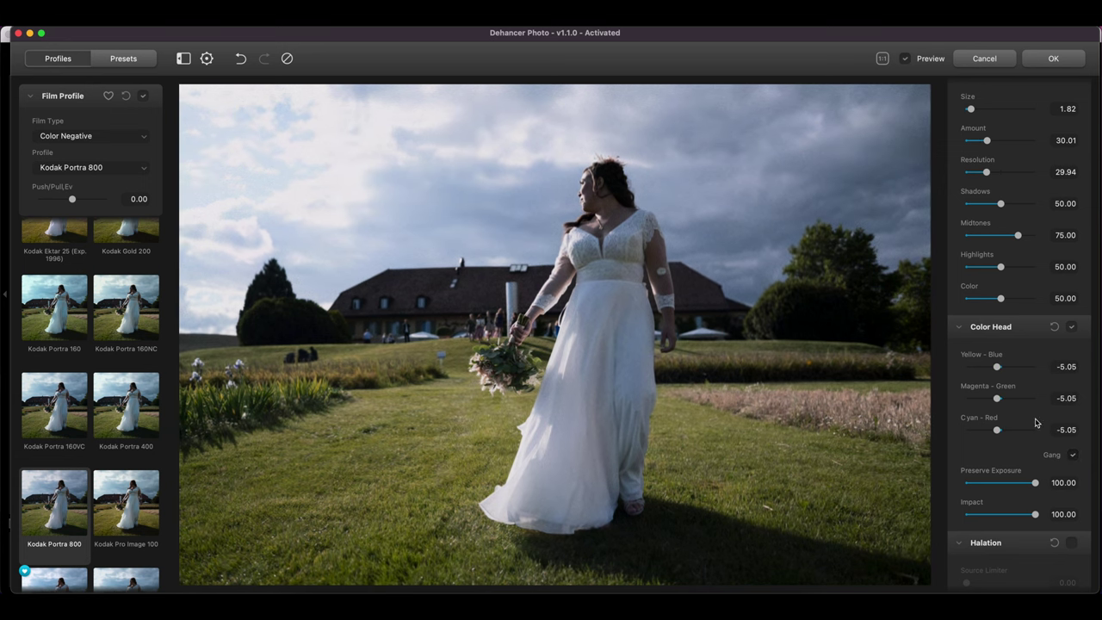
{"action": "left_click", "coordinate": [1072, 455]}
- Turn on Halation and compare it on and off in a close-up of the bride and bouquet
{"action": "scroll", "coordinate": [1024, 474], "scroll_direction": "down", "scroll_amount": 4}
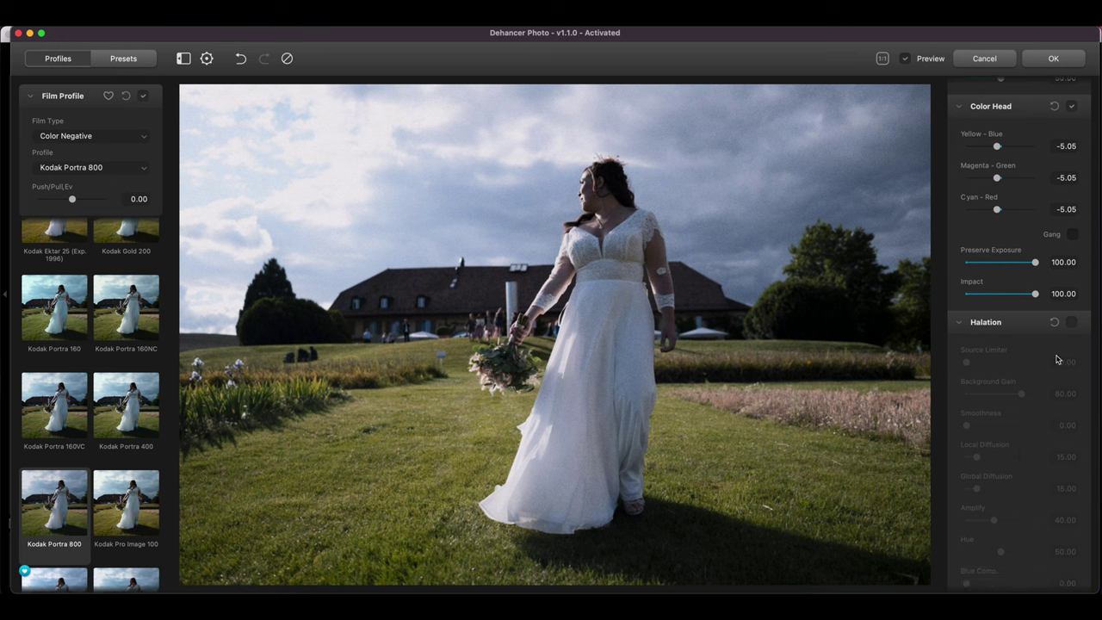
{"action": "left_click", "coordinate": [1071, 323]}
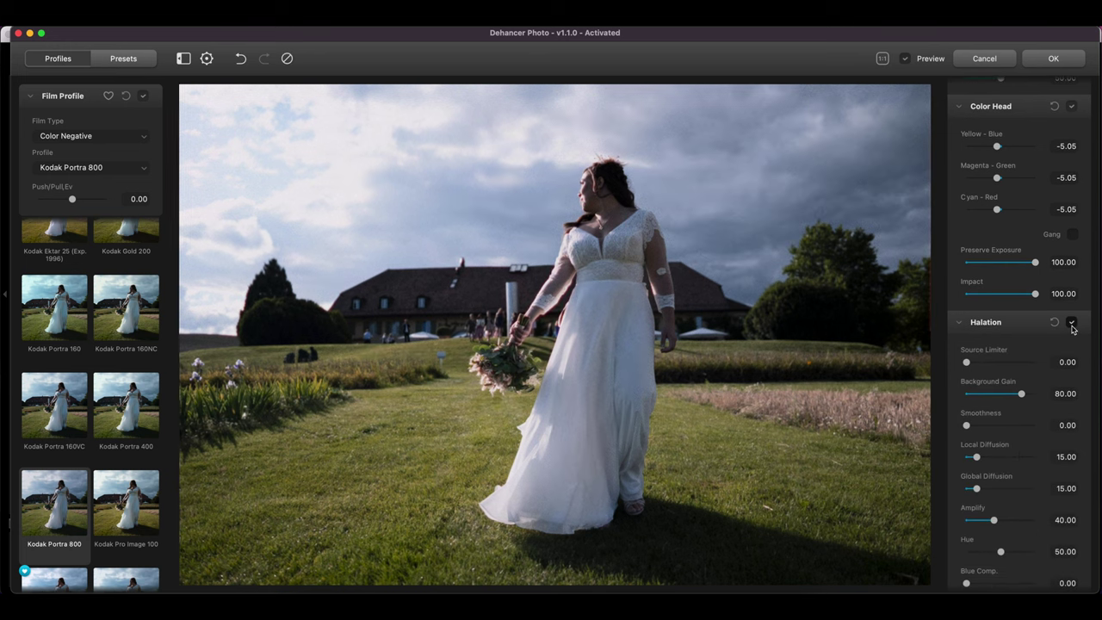
{"action": "left_click", "coordinate": [564, 189]}
{"action": "left_click_drag", "start_coordinate": [639, 171], "coordinate": [592, 303]}
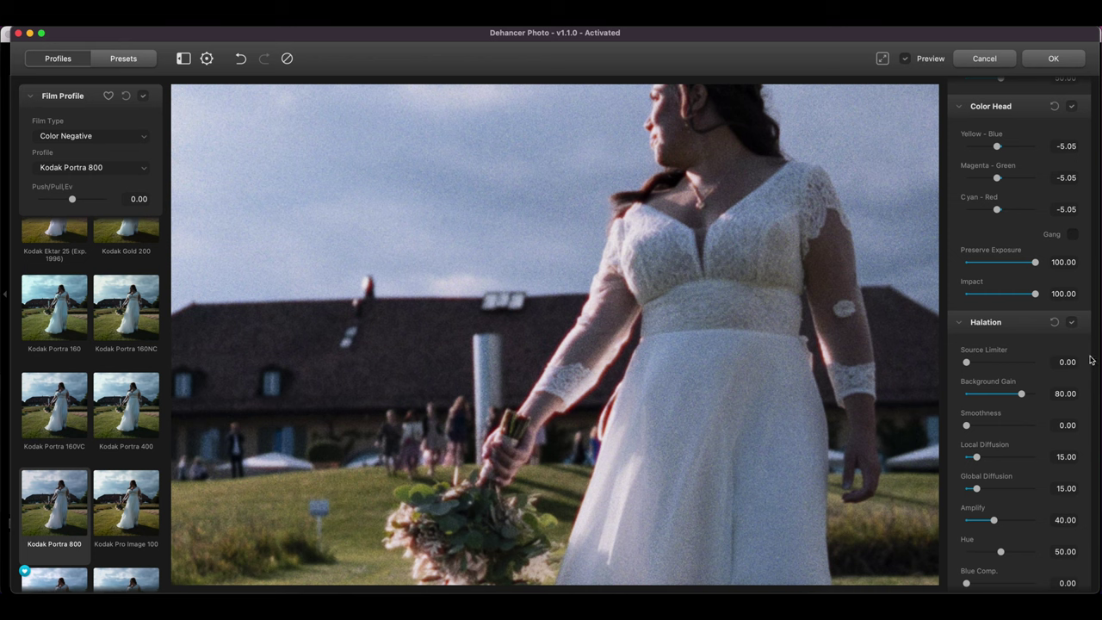
{"action": "left_click", "coordinate": [1072, 322]}
{"action": "left_click", "coordinate": [1072, 323]}
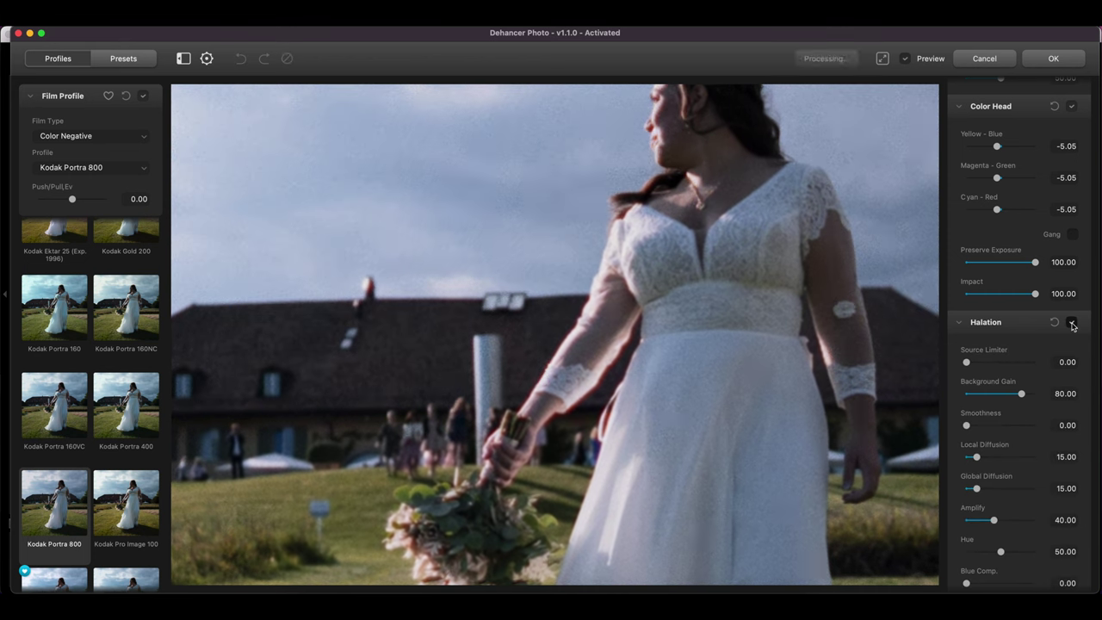
{"action": "left_click", "coordinate": [1072, 323]}
{"action": "left_click", "coordinate": [1072, 324]}
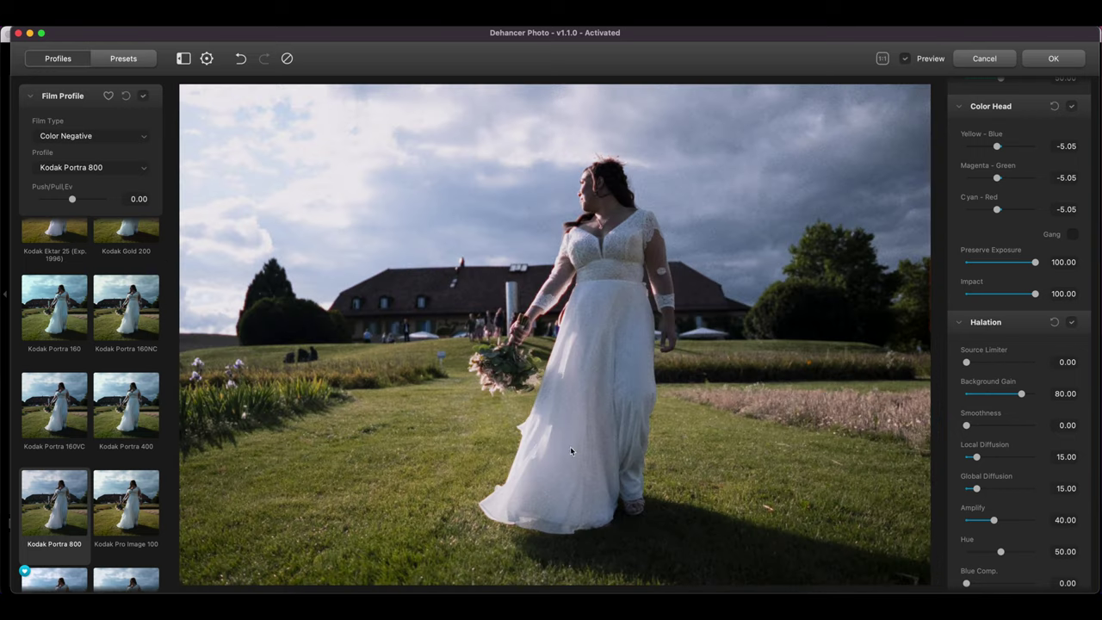
- Return to the fitted bride photo and enable Dehancer's Vignette
{"action": "left_click", "coordinate": [570, 446]}
{"action": "scroll", "coordinate": [1014, 502], "scroll_direction": "down", "scroll_amount": 10}
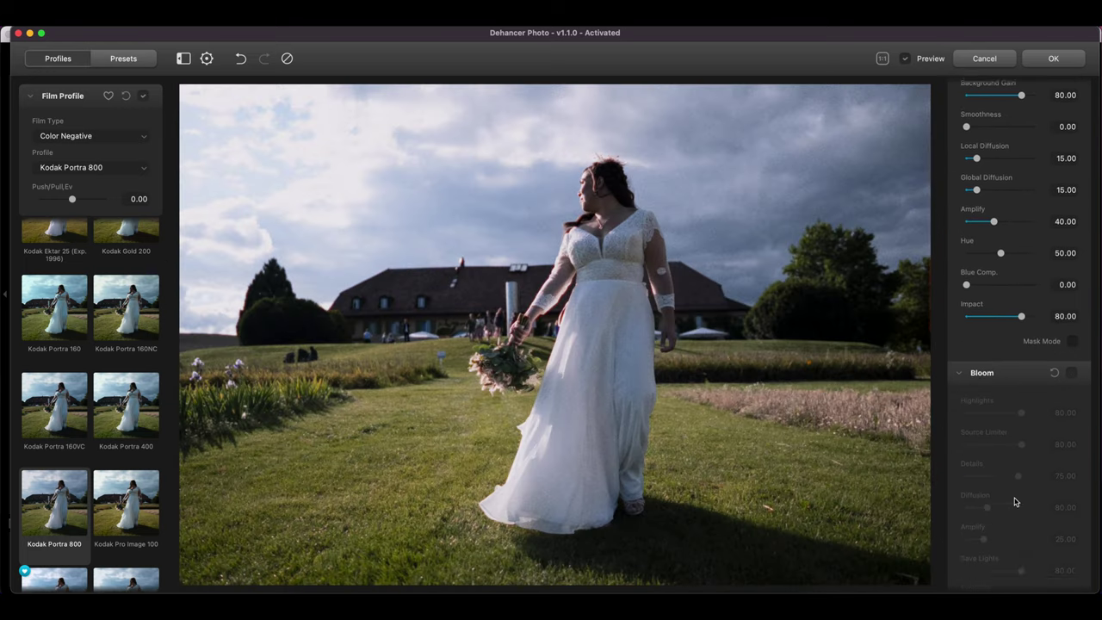
{"action": "scroll", "coordinate": [1014, 502], "scroll_direction": "down", "scroll_amount": 3}
{"action": "left_click", "coordinate": [1071, 434]}
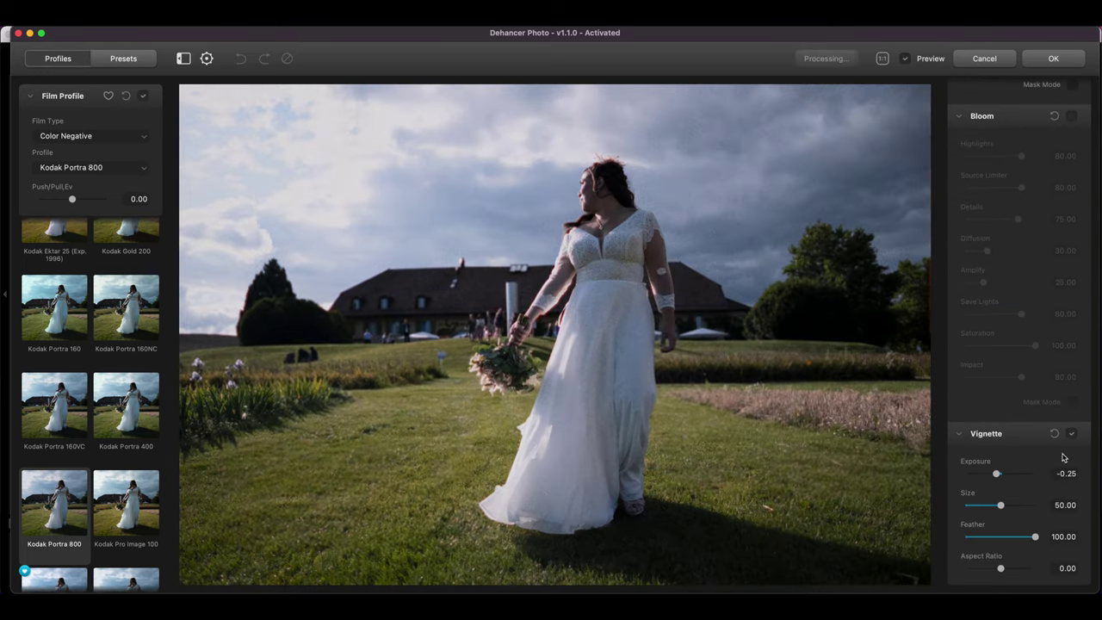
- Set vignette Exposure -0.63, Size 60.06, Feather 63.47, Aspect Ratio -17.38, and compare against the original
{"action": "left_click_drag", "start_coordinate": [1014, 538], "coordinate": [965, 538]}
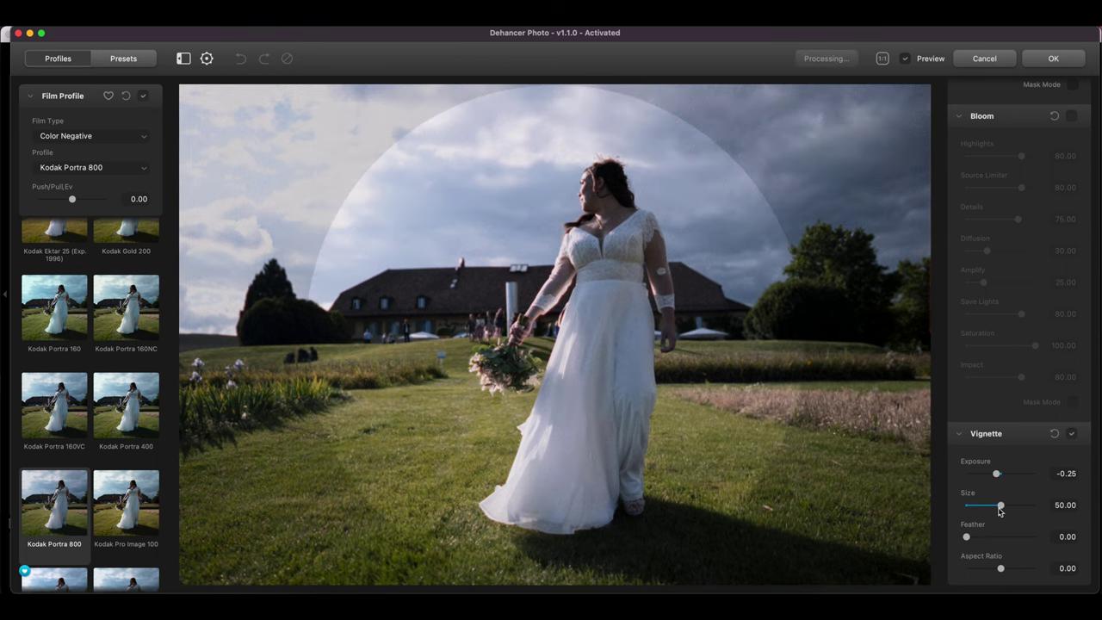
{"action": "left_click_drag", "start_coordinate": [1001, 571], "coordinate": [995, 568]}
{"action": "left_click_drag", "start_coordinate": [999, 508], "coordinate": [994, 538]}
{"action": "left_click_drag", "start_coordinate": [996, 473], "coordinate": [989, 478]}
{"action": "left_click_drag", "start_coordinate": [995, 536], "coordinate": [1010, 536]}
{"action": "key", "text": "p"}
{"action": "key", "text": "p"}
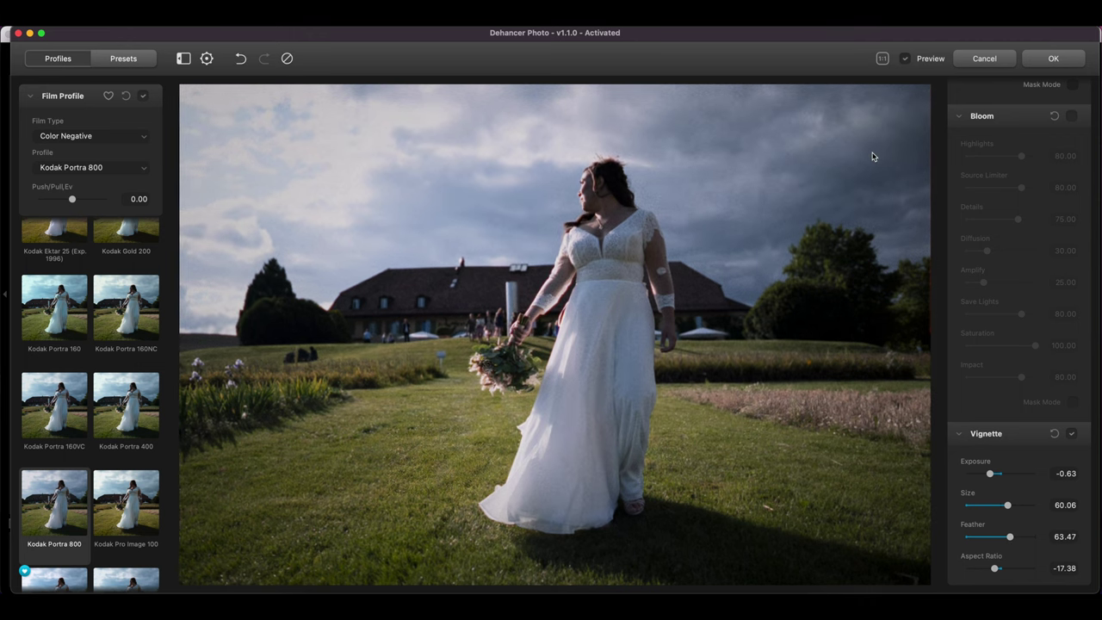